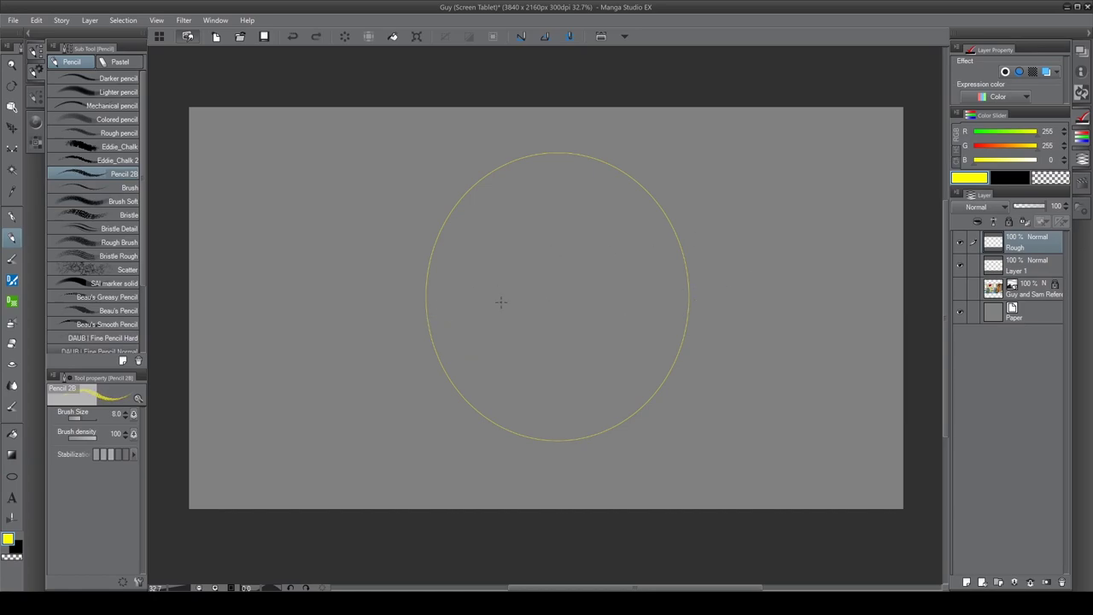
Step: Sketch horizontal and vertical guide lines across the head circle with the Pencil 2B
left_click_drag(451, 248, 708, 244)
left_click_drag(555, 159, 556, 366)
scroll(556, 247, "up", 2)
left_click_drag(546, 111, 550, 520)
mouse_move(541, 244)
left_mouse_down()
mouse_move(525, 537)
mouse_move(540, 254)
mouse_move(355, 225)
left_mouse_up()
left_click_drag(559, 128, 646, 194)
mouse_move(671, 107)
left_mouse_down()
mouse_move(725, 244)
mouse_move(794, 264)
left_mouse_up()
left_click_drag(555, 290, 721, 346)
left_click_drag(561, 341, 644, 376)
mouse_move(671, 338)
left_mouse_down()
mouse_move(780, 375)
mouse_move(804, 362)
left_mouse_up()
left_click_drag(803, 359, 926, 358)
key("ctrl+z")
key("ctrl+z")
key("ctrl+z")
key("ctrl+z")
key("ctrl+z")
key("ctrl+z")
key("ctrl+z")
Step: Sketch a large rounded muzzle below the horizontal guide, with a small curved nose where the guides cross
left_click_drag(414, 290, 478, 256)
mouse_move(487, 309)
left_mouse_down()
mouse_move(720, 195)
mouse_move(917, 205)
left_mouse_up()
left_click_drag(675, 311, 756, 318)
key("ctrl+z")
key("ctrl+z")
key("ctrl+z")
key("ctrl+z")
key("ctrl+z")
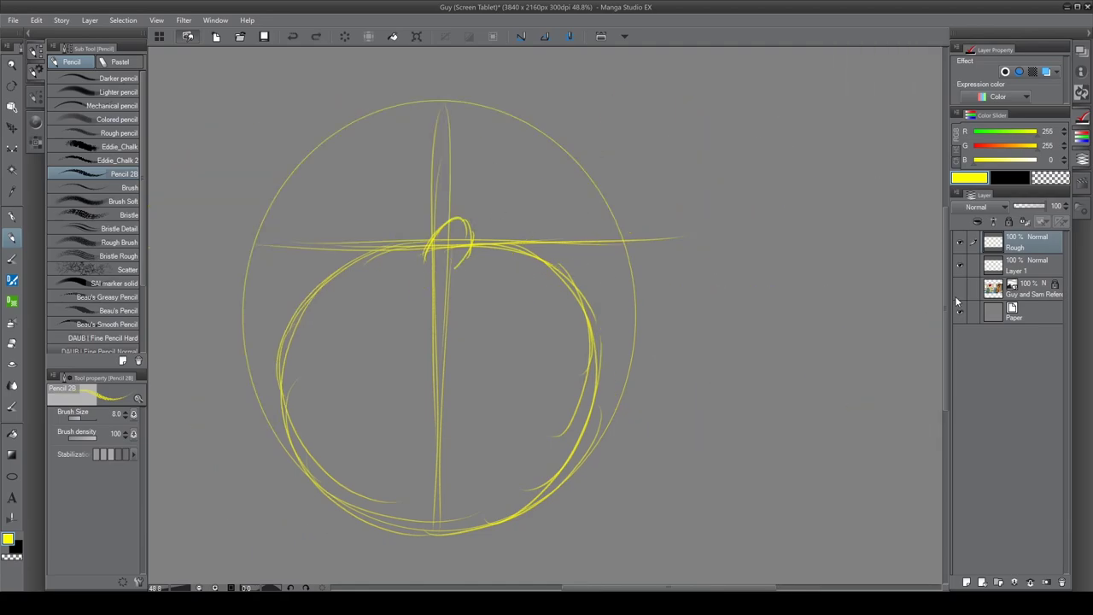
Step: Sketch the facial features around the muzzle: round eyes with pupils, an angled brow, the mouth line and the zigzag centre tufts
left_click_drag(529, 341, 614, 320)
left_click_drag(547, 248, 564, 342)
left_click_drag(512, 221, 402, 359)
left_click_drag(453, 234, 410, 419)
left_click_drag(615, 239, 672, 324)
left_click_drag(677, 350, 490, 451)
key("ctrl+z")
left_click_drag(557, 128, 510, 277)
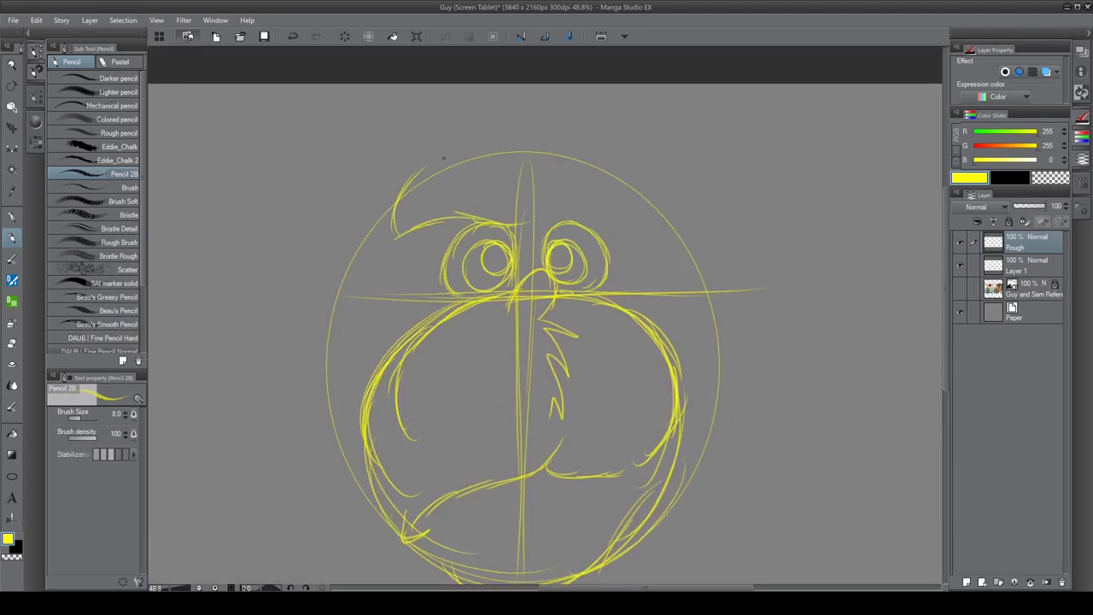
Step: Handwrite a note beginning "Make sure to use" beside the head, with an arrow pointing to the brow
left_click_drag(599, 185, 787, 176)
mouse_move(389, 254)
left_mouse_down()
mouse_move(563, 181)
mouse_move(316, 239)
left_mouse_up()
left_click_drag(333, 184, 307, 350)
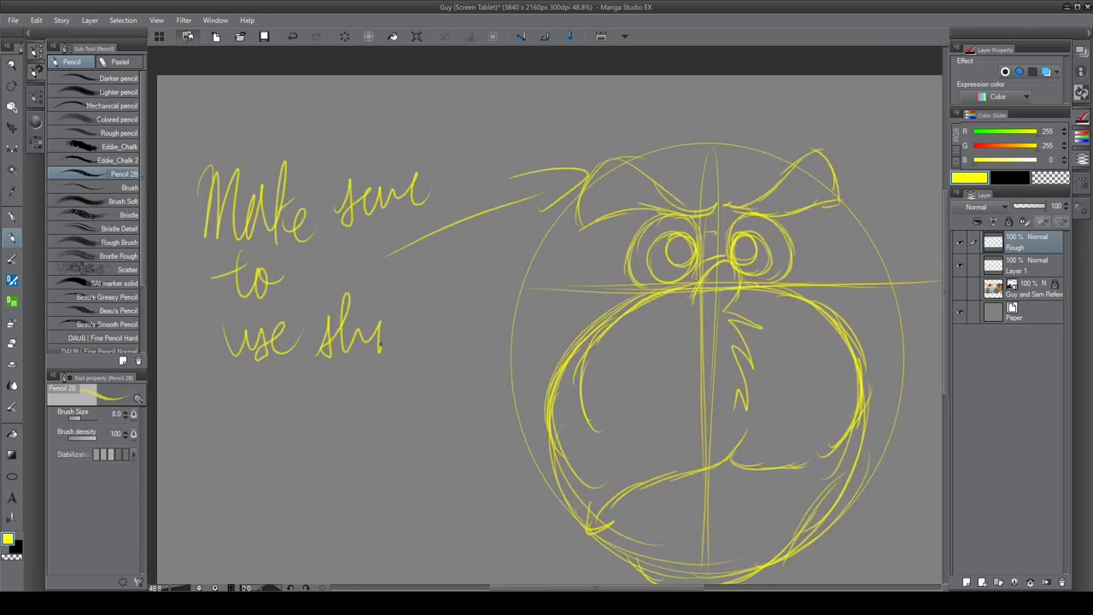
left_click_drag(376, 316, 326, 414)
key("ctrl+z")
key("ctrl+z")
key("ctrl+z")
key("ctrl+z")
key("ctrl+z")
left_click_drag(254, 395, 242, 420)
left_click_drag(271, 404, 239, 477)
left_click_drag(273, 444, 272, 446)
left_click_drag(345, 422, 410, 474)
left_click_drag(436, 444, 461, 449)
Step: Undo the handwritten note and its arrow beside the head
key("ctrl+z")
key("ctrl+z")
key("ctrl+z")
key("ctrl+z")
key("ctrl+z")
key("ctrl+z")
key("ctrl+z")
key("ctrl+z")
key("ctrl+z")
key("ctrl+z")
key("ctrl+z")
key("ctrl+z")
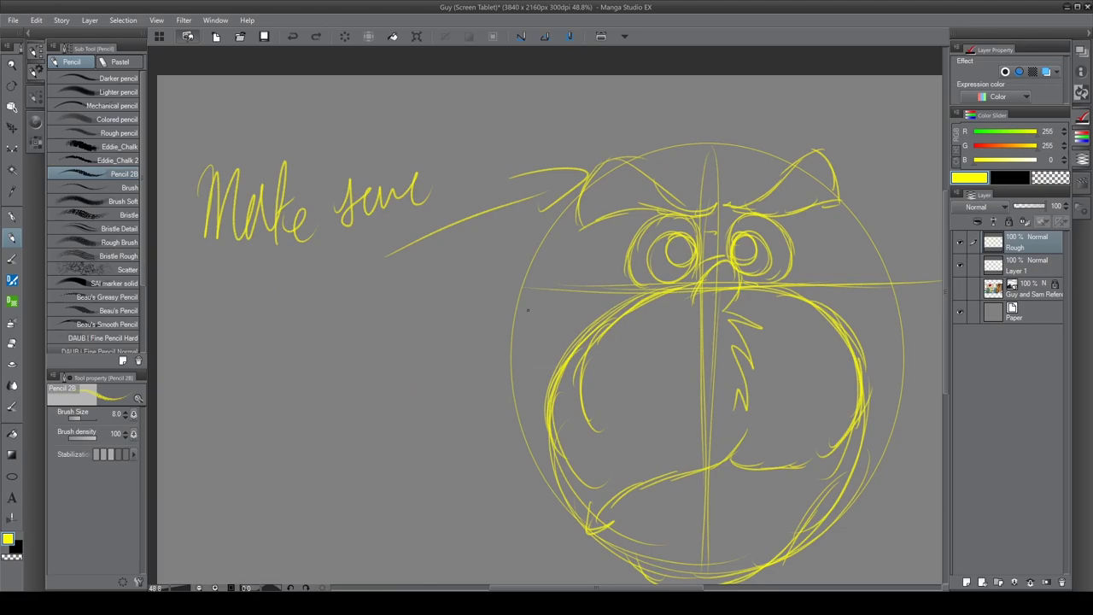
key("ctrl+z")
key("ctrl+z")
Step: Select the eye on the left with the Continuous Curve Marquee, adjust its position with a transform, and return to the Pencil 2B
left_click_drag(542, 171, 336, 94)
key("m")
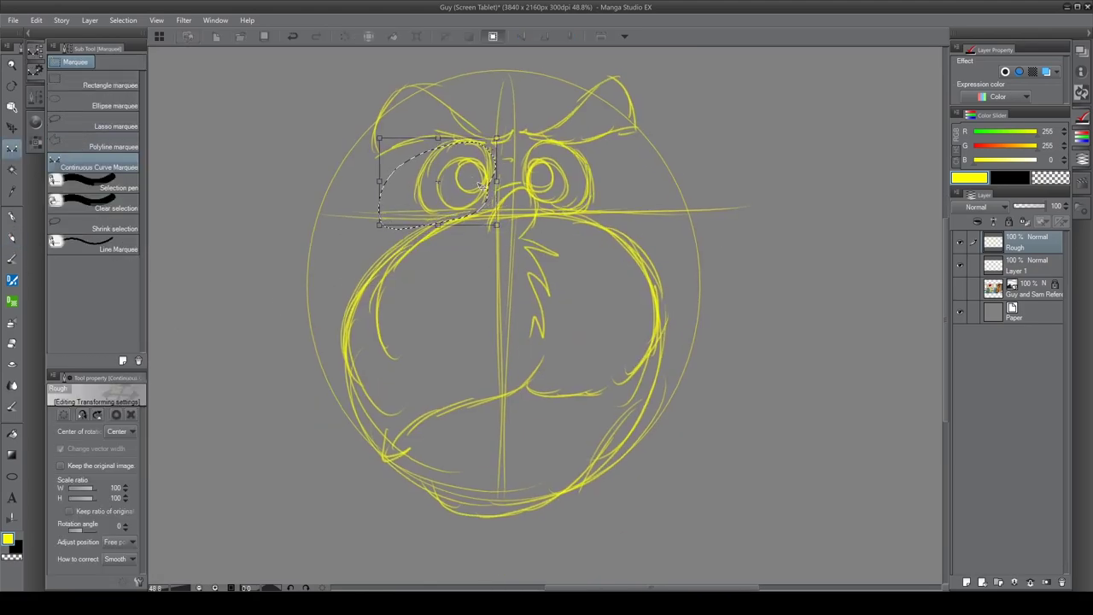
double_click(518, 178)
left_click(591, 235)
key("p")
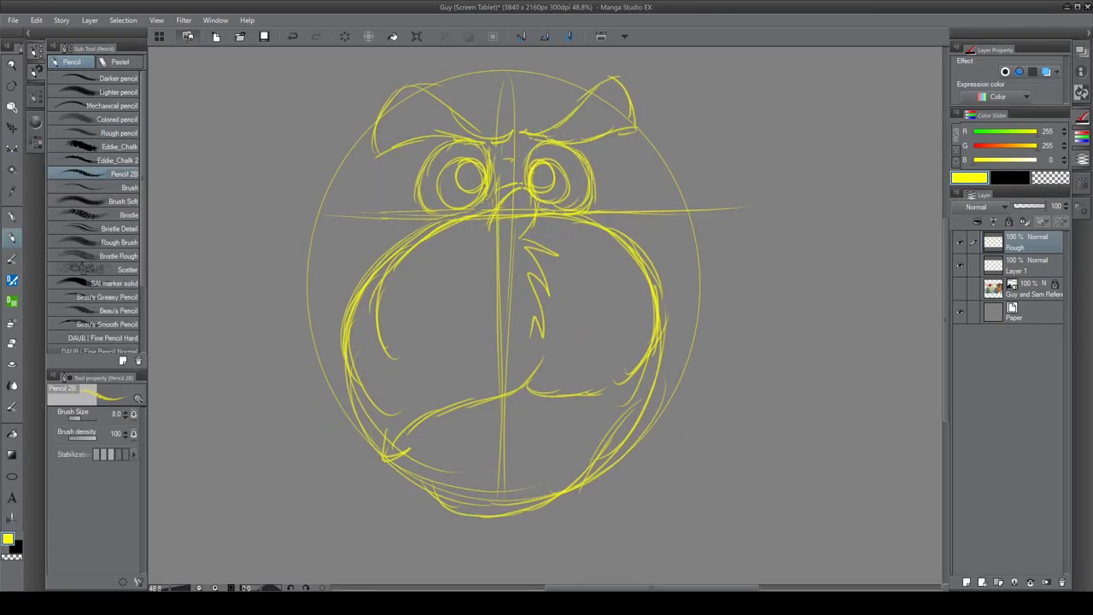
Step: Add pointed fur tufts to the outer ends of both brows
left_click_drag(388, 224, 437, 175)
left_click_drag(392, 249, 504, 213)
left_click_drag(627, 178, 695, 158)
left_click_drag(414, 241, 466, 128)
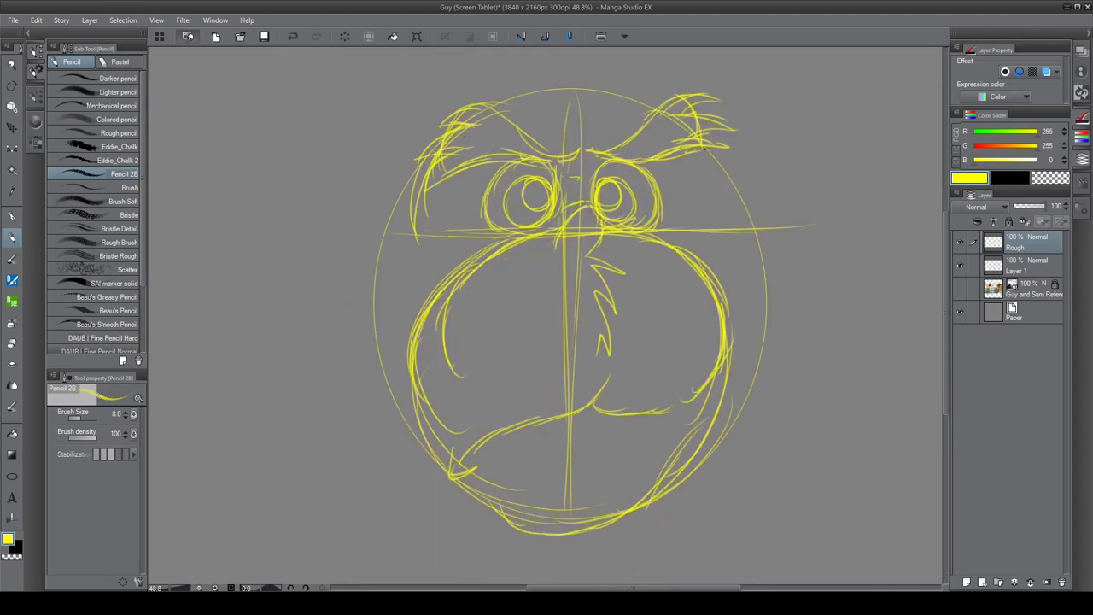
Step: Sketch the outer face contours from the brows down both cheeks toward the jaw
left_click_drag(376, 273, 410, 435)
left_click_drag(718, 213, 760, 401)
left_click_drag(368, 333, 431, 461)
left_click_drag(691, 376, 769, 414)
left_click_drag(342, 256, 384, 380)
left_click_drag(393, 367, 427, 453)
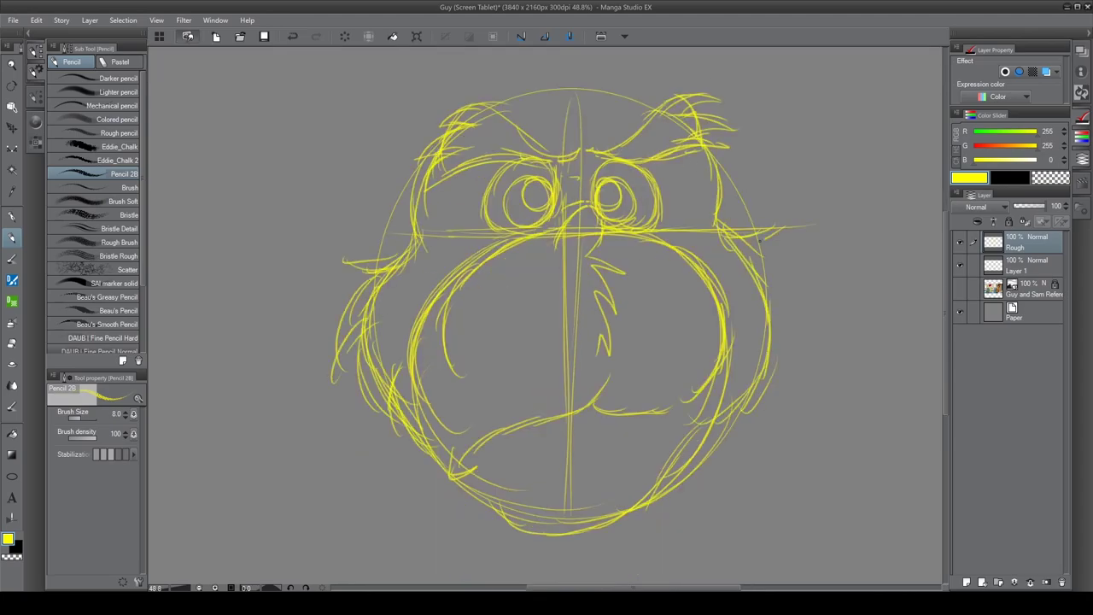
Step: Add fur strokes along both cheeks and sketch a drooping oval hanging from each side of the head
left_click_drag(730, 228, 802, 316)
left_click_drag(717, 299, 777, 427)
left_click_drag(756, 184, 708, 232)
mouse_move(429, 215)
left_mouse_down()
mouse_move(405, 258)
mouse_move(338, 269)
left_mouse_up()
left_click_drag(367, 290, 336, 377)
left_click_drag(415, 330, 376, 432)
scroll(609, 169, "down", 5)
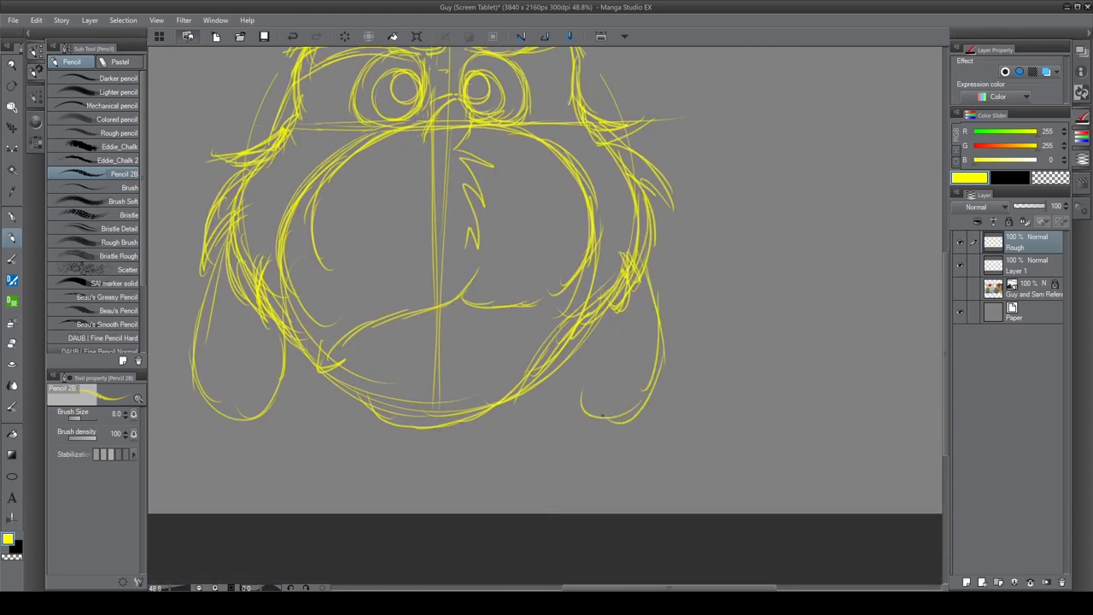
Step: Scale the whole head sketch down slightly and sketch a curved hair tuft on top of the head
scroll(504, 186, "down", 3)
key("ctrl+t")
mouse_move(504, 186)
left_mouse_down()
mouse_move(546, 162)
mouse_move(578, 205)
mouse_move(578, 227)
mouse_move(484, 178)
mouse_move(279, 205)
mouse_move(325, 256)
mouse_move(325, 214)
left_mouse_up()
key("Return")
scroll(551, 128, "up", 3)
key("ctrl+z")
key("ctrl+z")
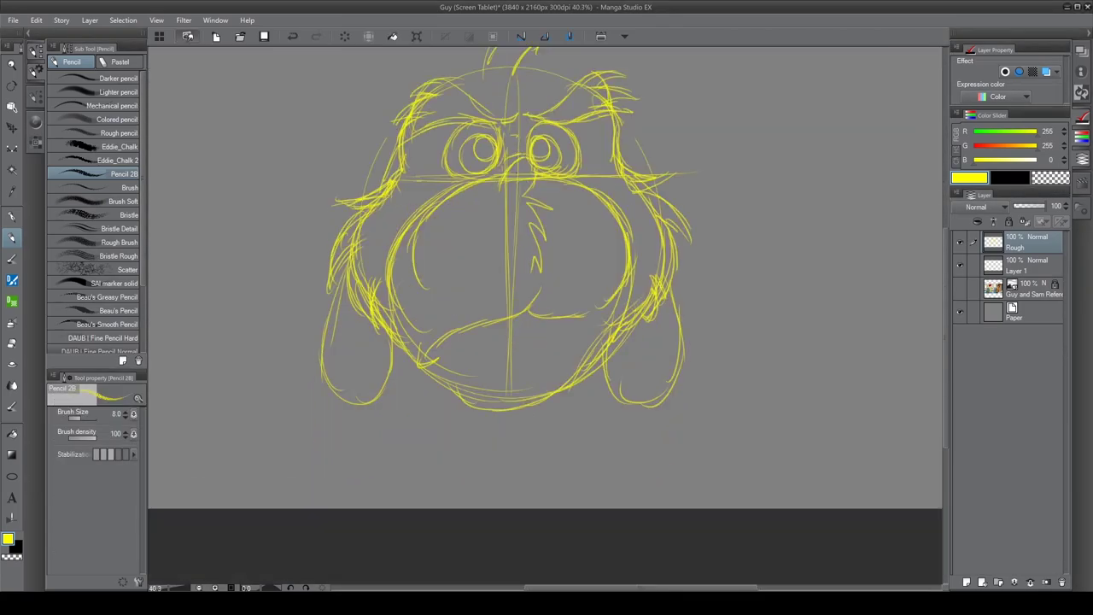
Step: Refine the nose and lower face, clearing guide lines below the mouth and adding short chin strokes
scroll(546, 282, "up", 2)
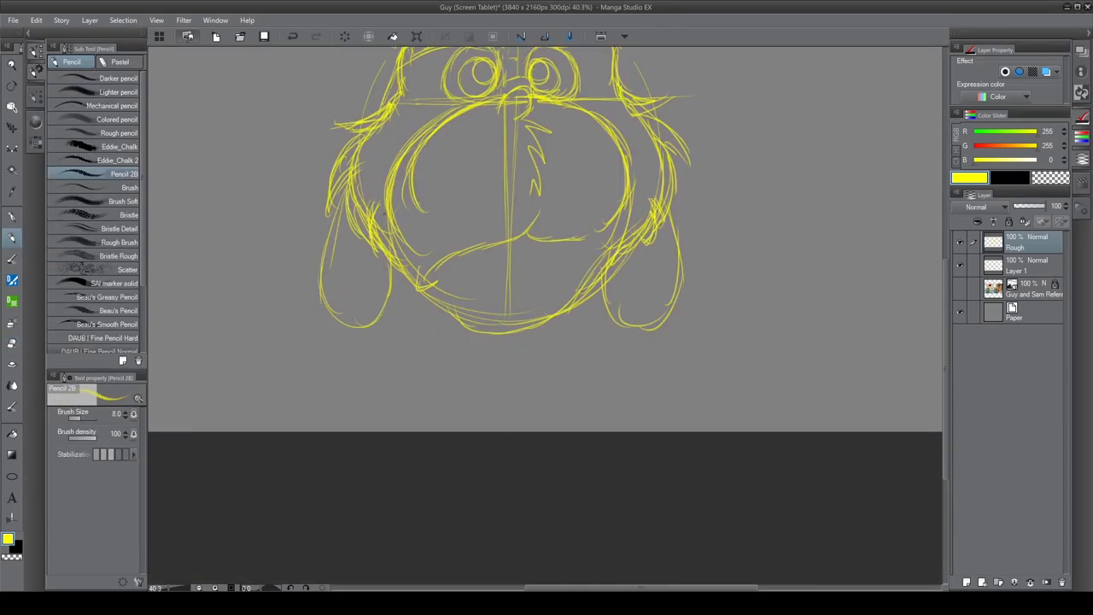
left_click_drag(478, 256, 239, 302)
left_click_drag(504, 162, 619, 205)
mouse_move(632, 150)
left_mouse_down()
mouse_move(674, 273)
mouse_move(612, 363)
mouse_move(795, 376)
left_mouse_up()
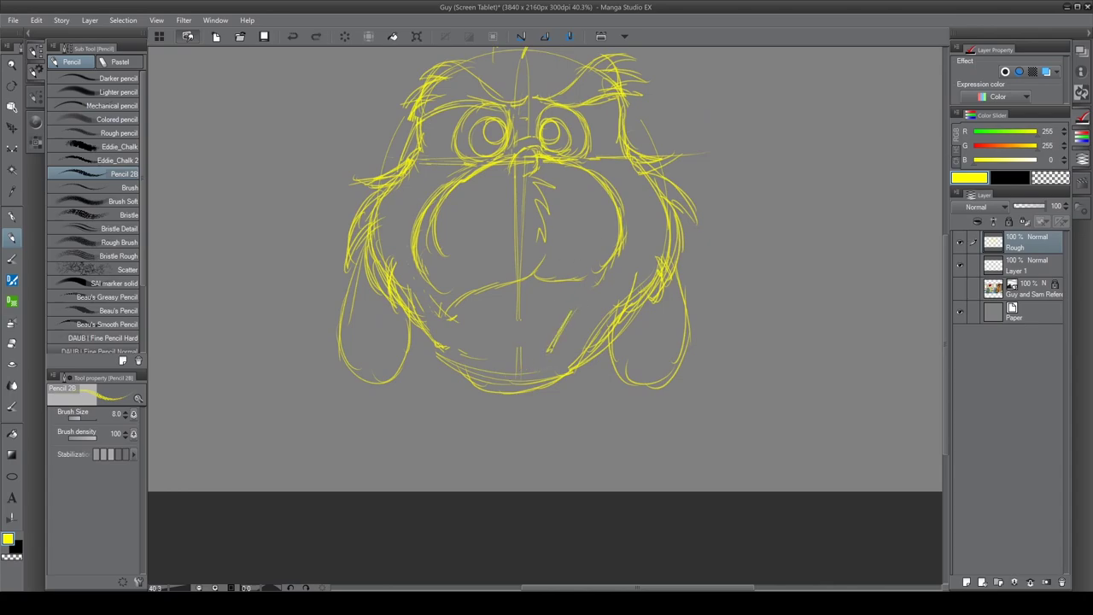
left_click_drag(645, 236, 454, 333)
left_click_drag(559, 147, 522, 195)
left_click_drag(563, 183, 645, 188)
left_click_drag(687, 141, 752, 192)
left_click_drag(521, 257, 615, 239)
left_click_drag(533, 299, 653, 298)
left_click_drag(675, 294, 781, 282)
mouse_move(533, 372)
left_mouse_down()
mouse_move(726, 359)
mouse_move(773, 324)
left_mouse_up()
left_click_drag(538, 427, 675, 418)
left_click_drag(598, 341, 607, 265)
left_click_drag(692, 350, 722, 342)
left_click_drag(516, 419, 649, 402)
key("ctrl+z")
key("ctrl+z")
key("ctrl+z")
key("ctrl+z")
key("ctrl+z")
key("ctrl+z")
key("ctrl+z")
key("ctrl+z")
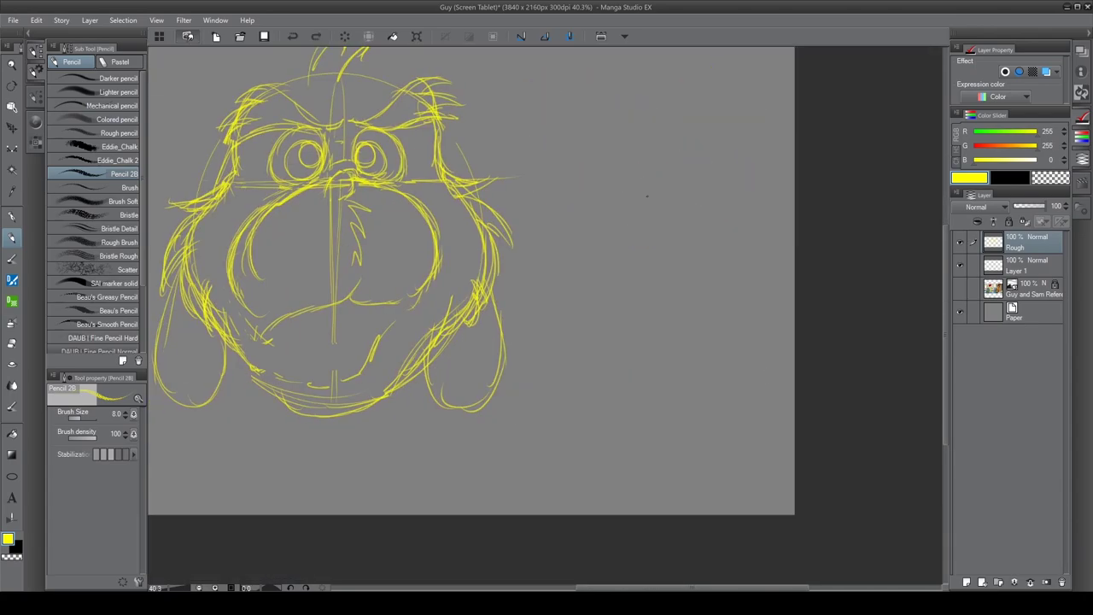
Step: Handwrite the note "you can't see my reference, but it's there off to the side on another monitor" beside the head
left_click_drag(478, 256, 456, 359)
left_click_drag(512, 214, 691, 205)
left_click_drag(529, 311, 695, 294)
mouse_move(534, 375)
left_mouse_down()
mouse_move(632, 367)
mouse_move(738, 389)
left_mouse_up()
mouse_move(543, 444)
left_mouse_down()
mouse_move(671, 410)
mouse_move(716, 427)
left_mouse_up()
left_click_drag(529, 483, 642, 495)
left_click_drag(663, 487, 714, 461)
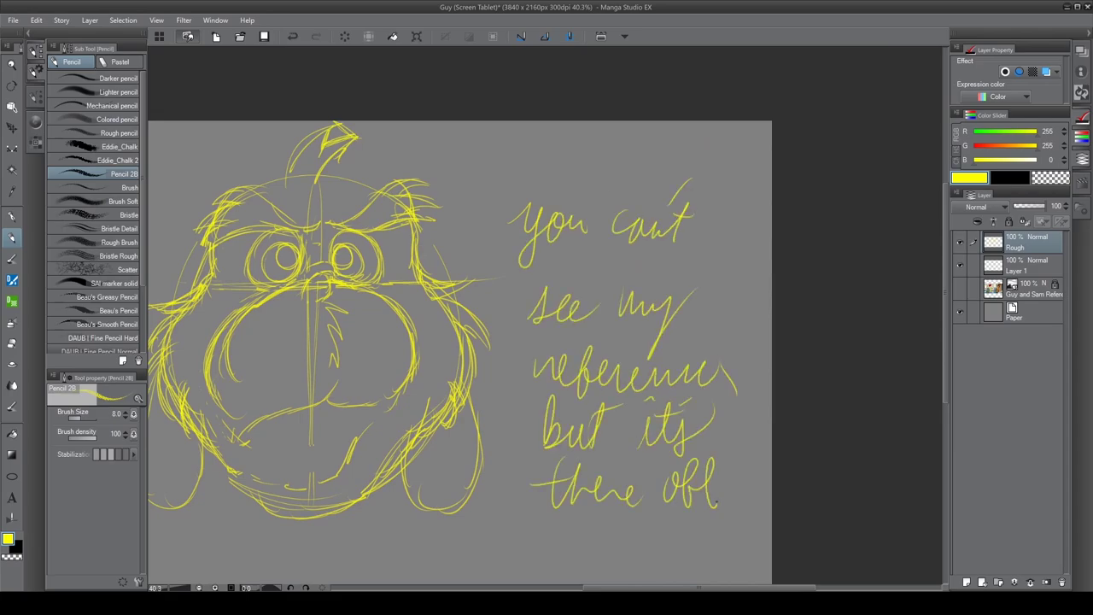
left_click_drag(512, 342, 571, 183)
left_click_drag(417, 437, 451, 431)
left_click_drag(468, 435, 607, 427)
left_click_drag(628, 431, 815, 432)
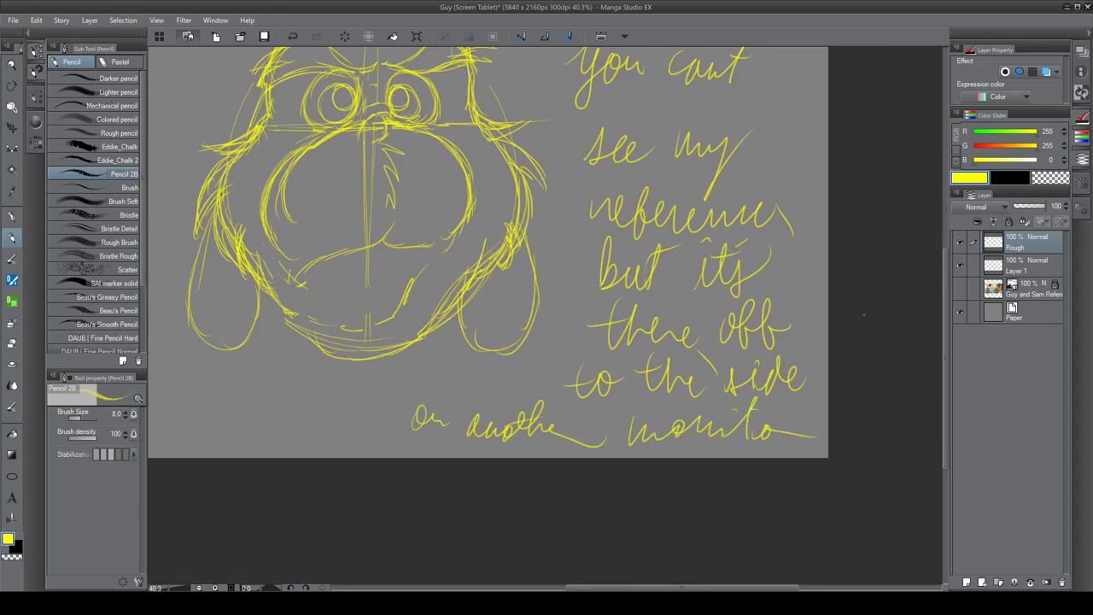
Step: Undo the handwritten note about the reference on another monitor
key("ctrl+z")
key("ctrl+z")
key("ctrl+z")
left_click_drag(492, 435, 550, 431)
key("ctrl+z")
key("ctrl+z")
key("ctrl+z")
key("ctrl+z")
key("ctrl+z")
key("ctrl+z")
key("ctrl+z")
key("ctrl+z")
scroll(722, 433, "down", 1)
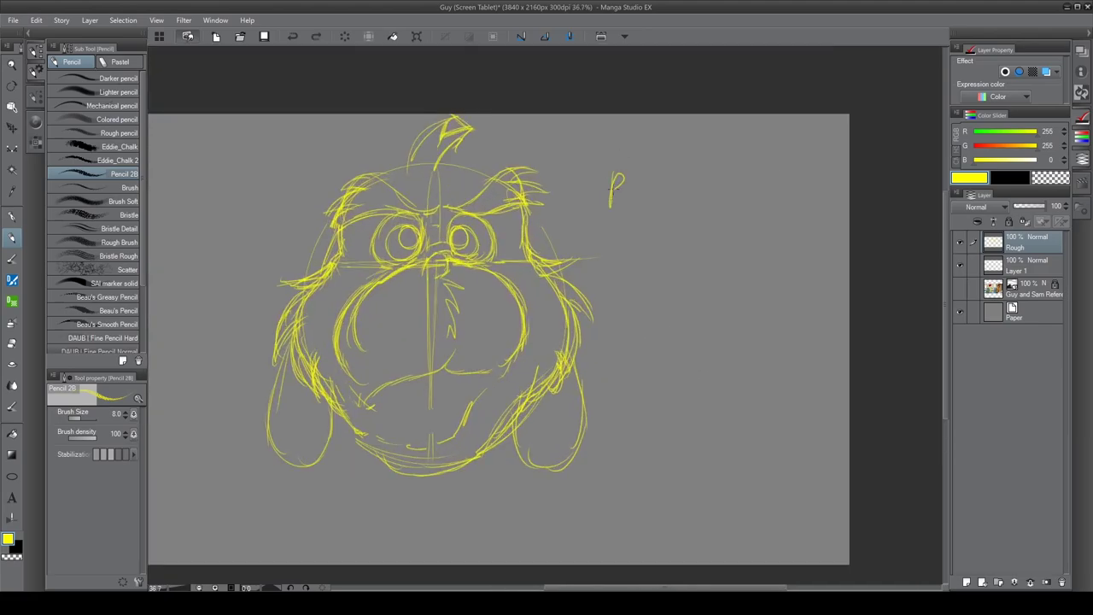
Step: Handwrite a note beside the head saying the channel has a speaking video, but the roommate keeps bringing her boyfriend into the room
left_click_drag(609, 175, 649, 205)
left_click_drag(674, 158, 735, 188)
left_click_drag(736, 175, 798, 183)
left_click_drag(666, 222, 751, 247)
left_click_drag(792, 215, 796, 219)
left_click_drag(718, 287, 821, 289)
left_click_drag(628, 318, 699, 309)
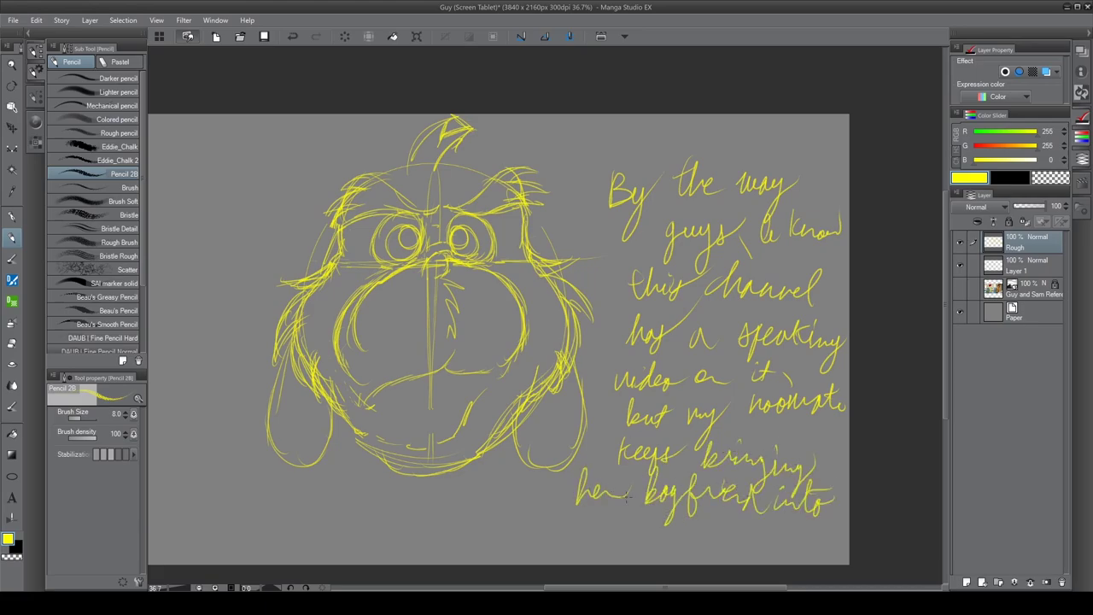
Step: Undo the handwritten note about the speaking video and the roommate
key("ctrl+z")
key("ctrl+z")
key("ctrl+z")
key("ctrl+z")
key("ctrl+z")
key("ctrl+z")
key("ctrl+z")
key("ctrl+z")
key("ctrl+z")
key("ctrl+z")
key("ctrl+z")
key("ctrl+z")
key("ctrl+z")
key("ctrl+z")
key("ctrl+z")
key("ctrl+z")
key("ctrl+z")
key("ctrl+z")
key("ctrl+z")
key("ctrl+z")
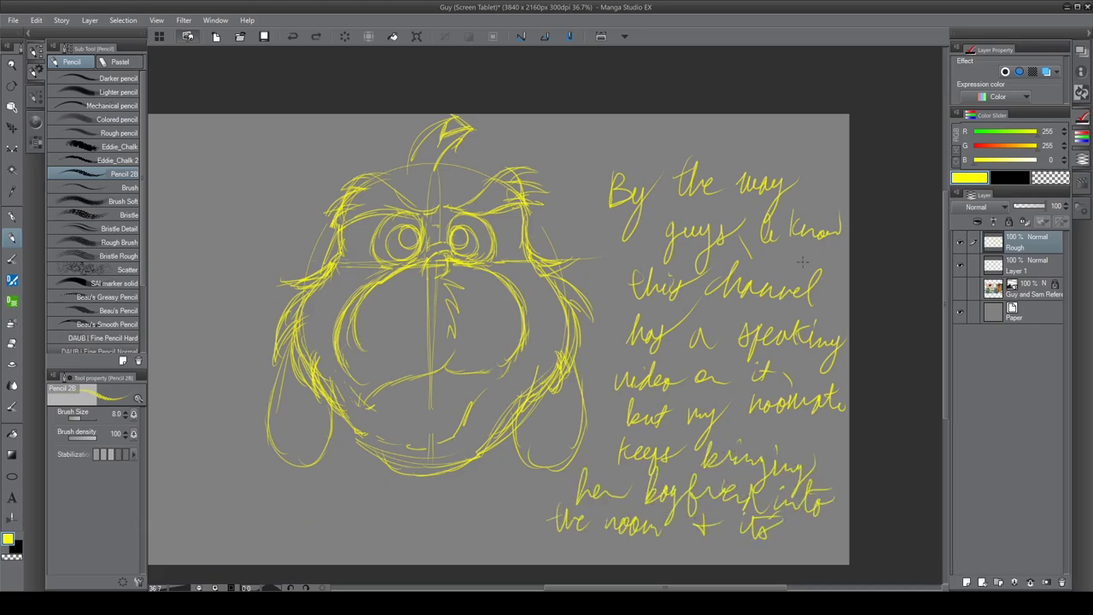
Step: Handwrite the note "Also, these walls are paper-thin, so everyone would" beside the head
left_click_drag(593, 205, 660, 198)
mouse_move(677, 166)
left_mouse_down()
mouse_move(709, 204)
mouse_move(752, 204)
left_mouse_up()
mouse_move(598, 231)
left_mouse_down()
mouse_move(623, 248)
mouse_move(688, 242)
left_mouse_up()
left_click_drag(699, 241, 743, 241)
left_click_drag(748, 241, 804, 249)
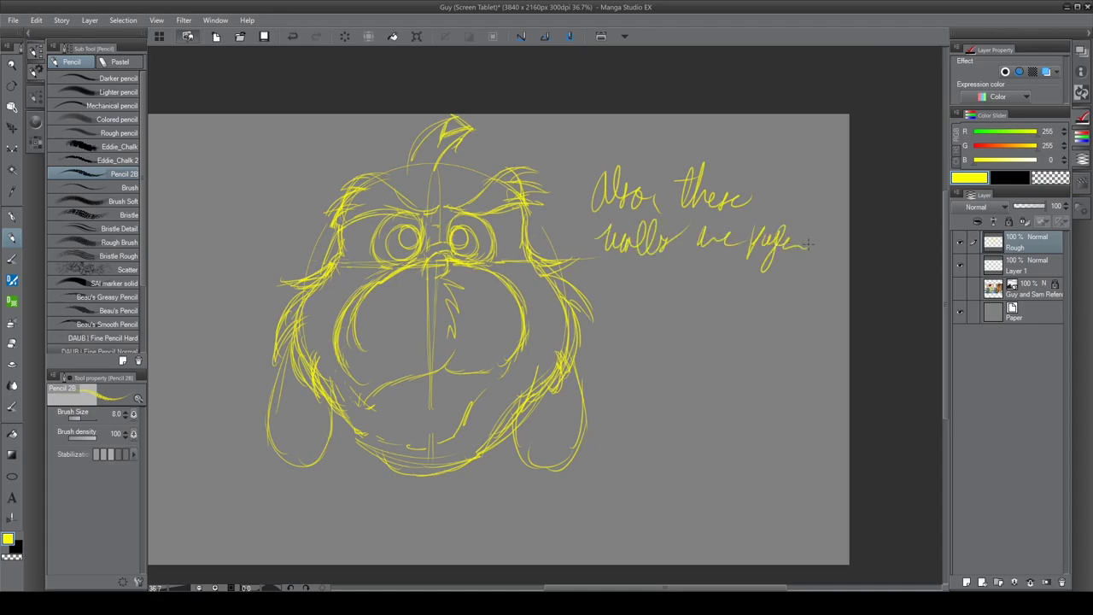
key("ctrl+z")
key("ctrl+z")
key("ctrl+z")
left_click_drag(622, 335, 734, 345)
left_click_drag(752, 338, 819, 347)
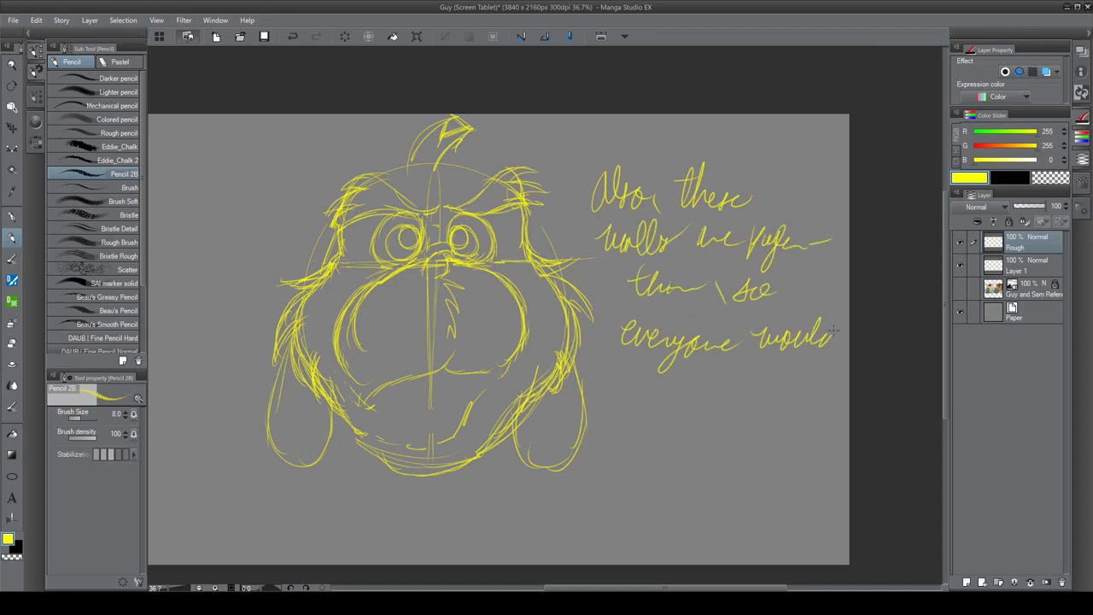
Step: Undo the handwritten note about the paper-thin walls
key("ctrl+z")
key("ctrl+z")
key("ctrl+z")
key("ctrl+z")
key("ctrl+z")
key("ctrl+z")
key("ctrl+z")
key("ctrl+z")
key("ctrl+z")
key("ctrl+z")
key("ctrl+z")
key("ctrl+z")
key("ctrl+z")
key("ctrl+z")
key("ctrl+z")
key("ctrl+z")
key("ctrl+z")
key("ctrl+z")
key("ctrl+z")
key("ctrl+z")
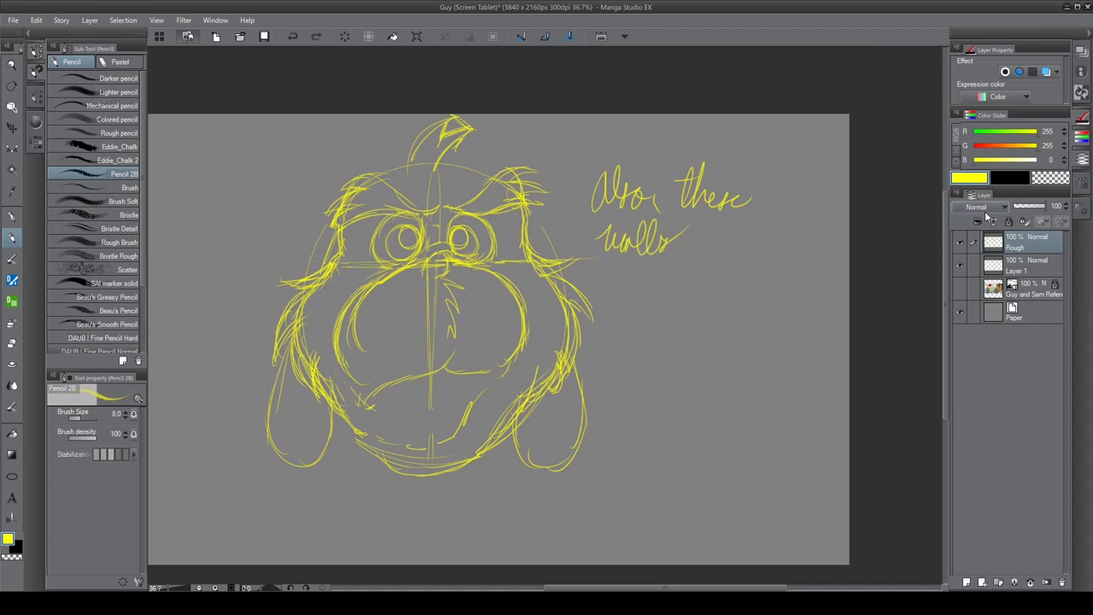
Step: Sketch a V-shaped neckline pointing down below the chin and scale the whole sketch down slightly
left_click_drag(568, 222, 573, 227)
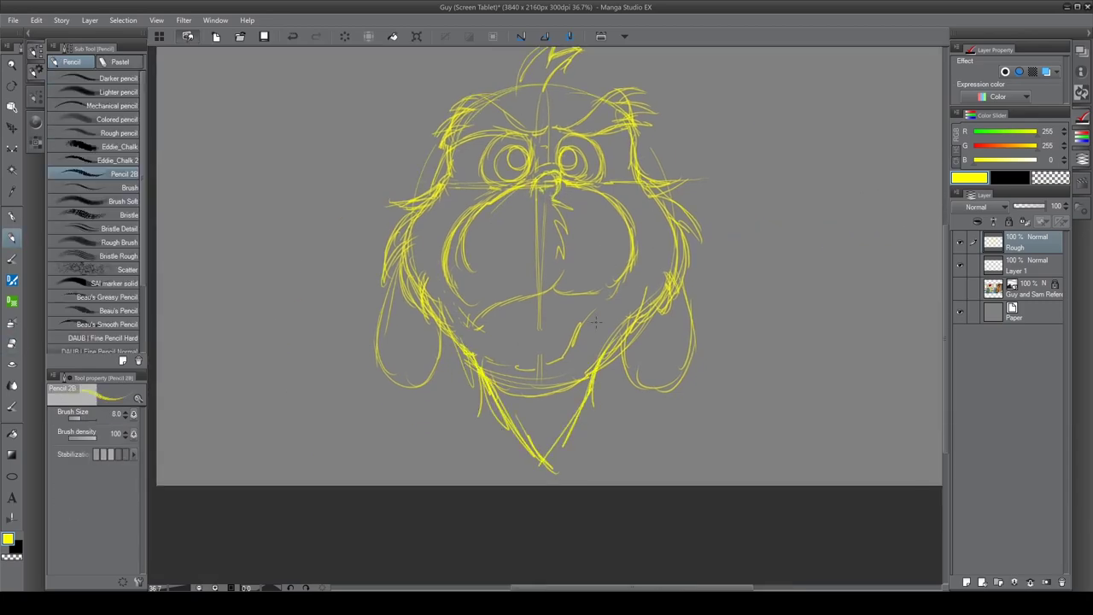
key("ctrl+minus")
key("ctrl+t")
key("Return")
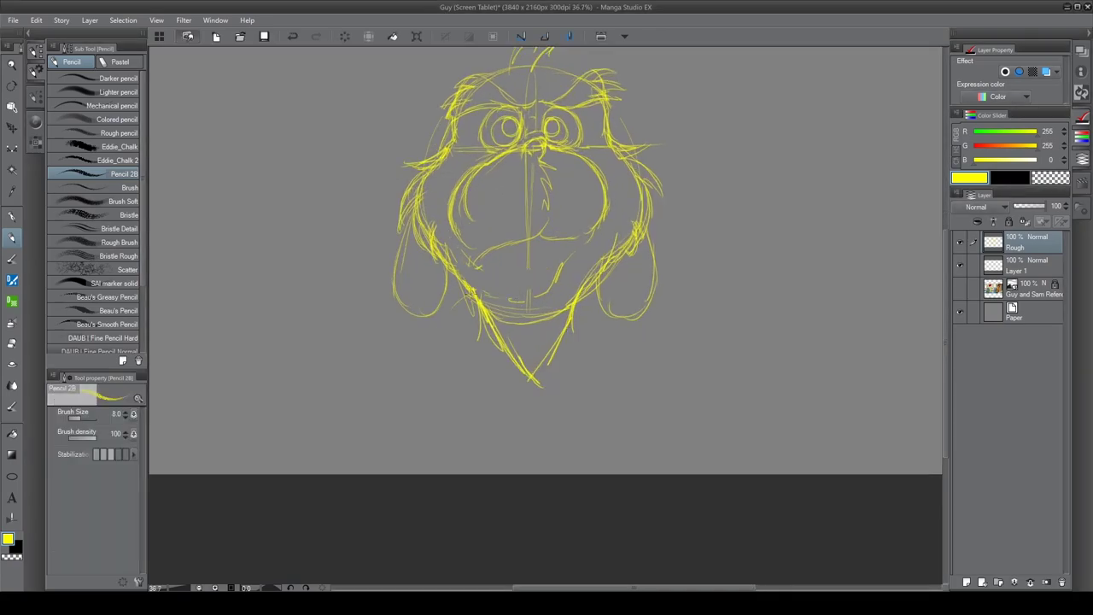
Step: Sketch the heart-shaped outer outline of the wreath around the V neckline and scale the whole sketch to 95%
left_click_drag(436, 316, 516, 470)
key("ctrl+minus")
key("ctrl+t")
left_click_drag(439, 264, 451, 264)
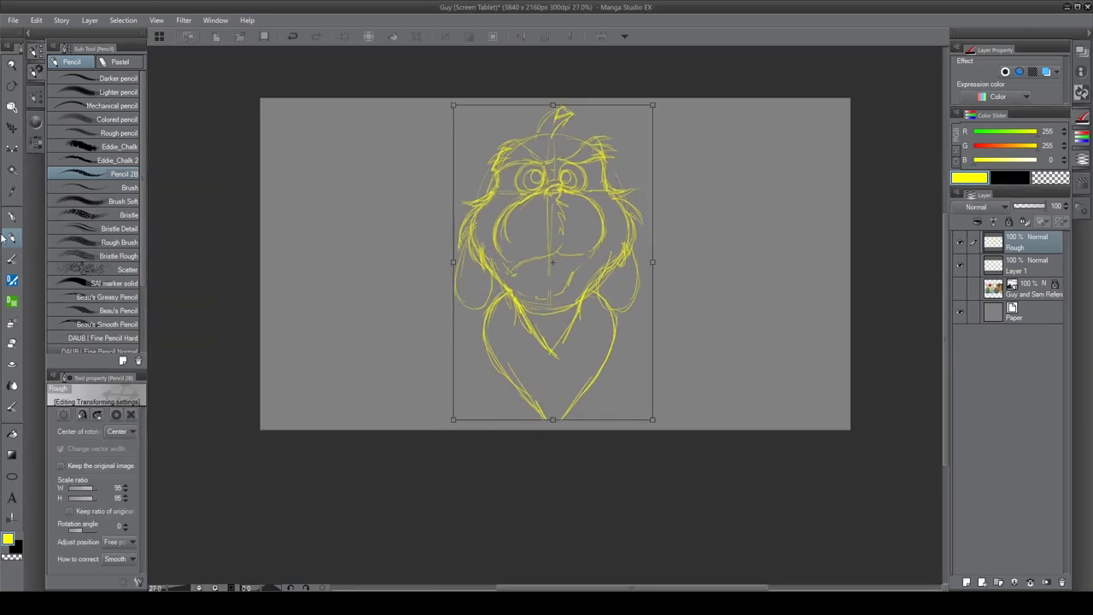
key("Return")
key("ctrl+plus")
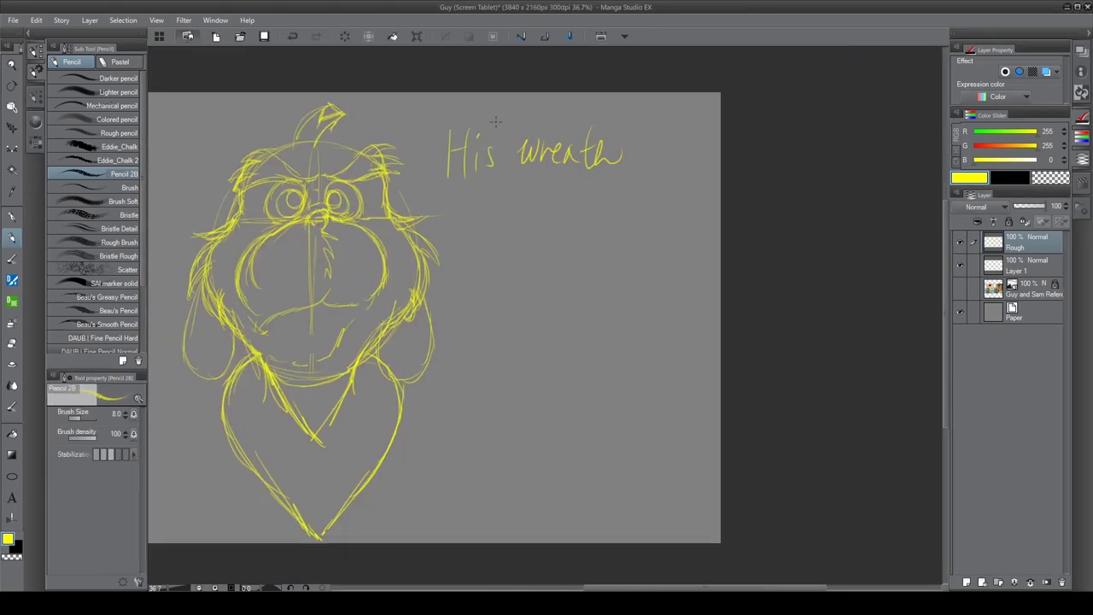
Step: Handwrite the note "His wreath thing should be longer than this, but because this" beside the figure and undo it
left_click_drag(610, 205, 583, 311)
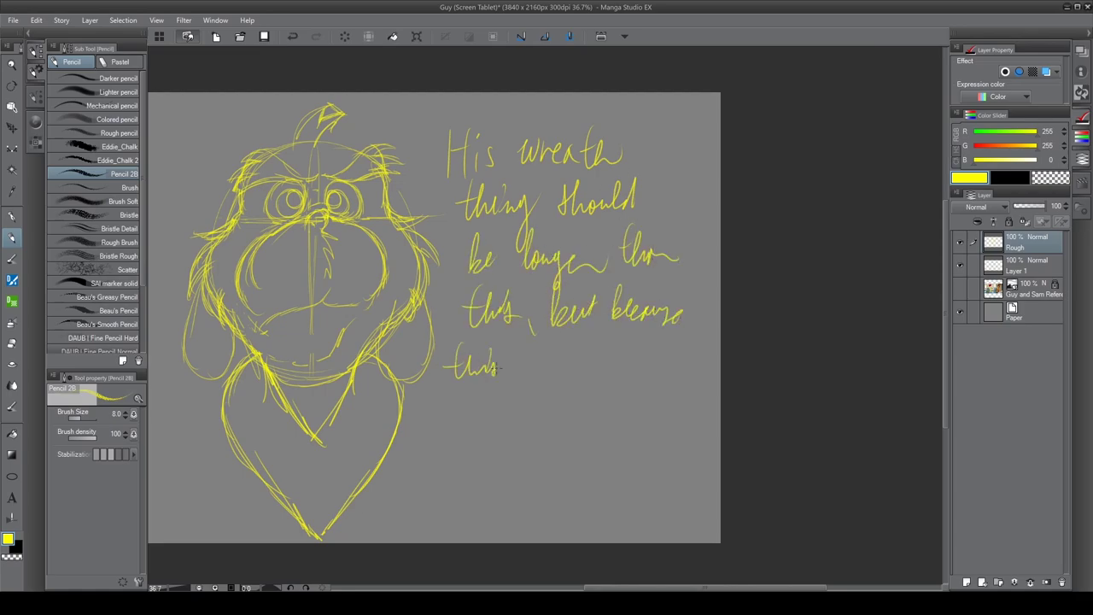
key("ctrl+z")
key("ctrl+z")
key("ctrl+z")
key("ctrl+z")
key("ctrl+z")
key("ctrl+z")
key("ctrl+z")
key("ctrl+z")
key("ctrl+z")
key("ctrl+z")
Step: Hide the palettes and handwrite a note beside the head beginning "By the way, TAB key"
key("Tab")
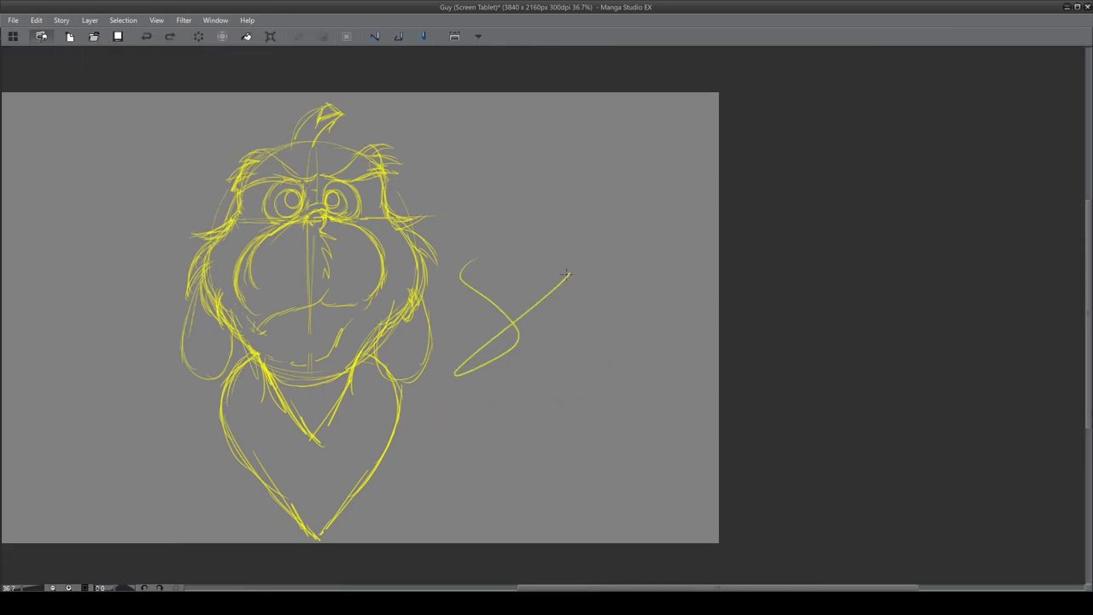
left_click_drag(584, 120, 628, 201)
left_click_drag(664, 124, 816, 167)
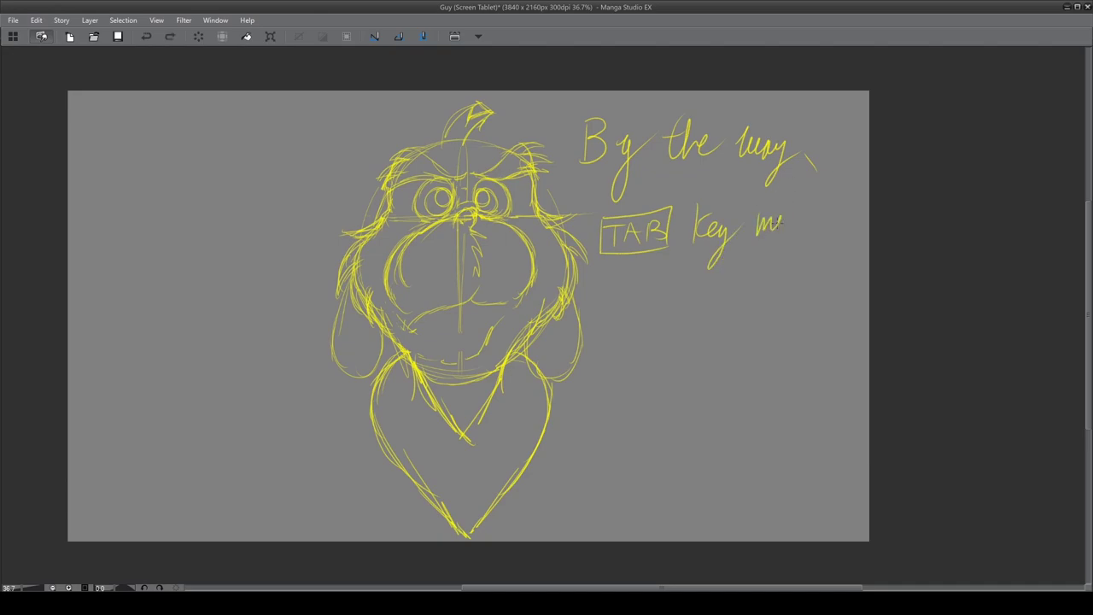
Step: Undo the handwritten note about the TAB key and show the palettes again
key("ctrl+z")
key("ctrl+z")
key("ctrl+z")
key("ctrl+z")
key("ctrl+z")
key("ctrl+z")
key("ctrl+z")
key("ctrl+z")
key("ctrl+z")
key("ctrl+z")
key("ctrl+z")
key("ctrl+z")
key("Tab")
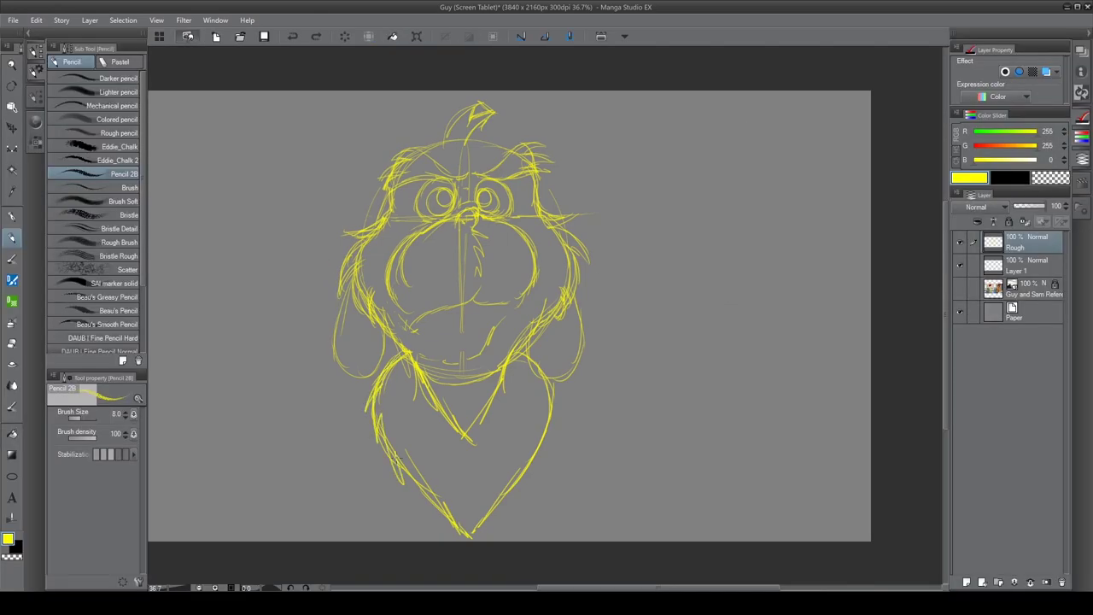
Step: Add fur strokes along the wreath outline and sketch wide furry shoulders with arms running down to the canvas edge
left_click_drag(555, 350, 469, 530)
mouse_move(384, 368)
left_mouse_down()
mouse_move(343, 411)
mouse_move(292, 435)
left_mouse_up()
left_click_drag(336, 408, 299, 528)
left_click_drag(555, 382, 649, 538)
left_click_drag(338, 408, 314, 475)
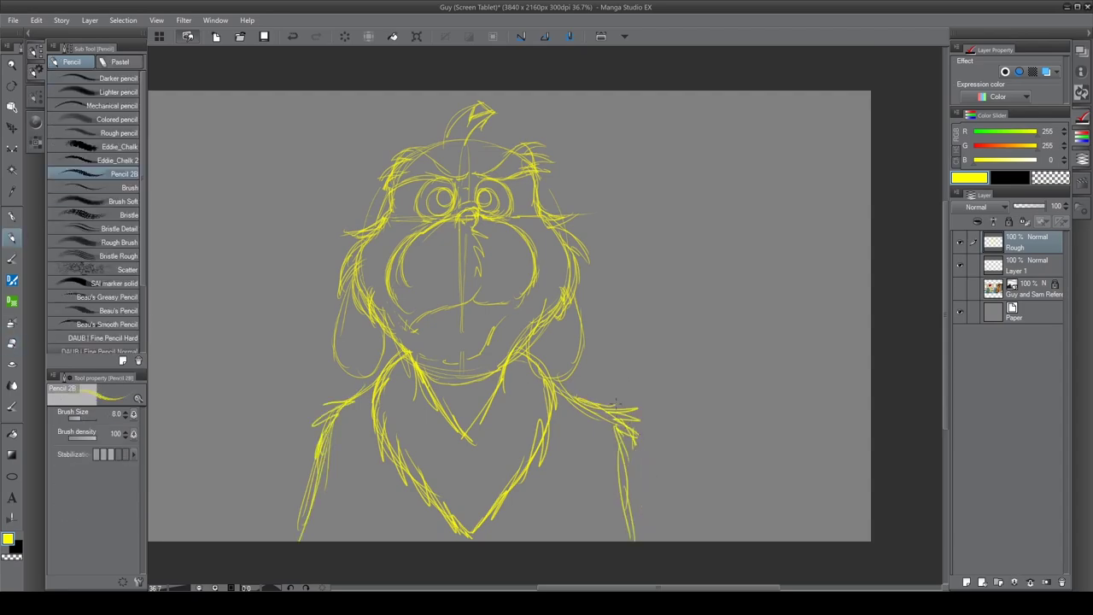
left_click_drag(621, 418, 610, 538)
left_click_drag(372, 461, 355, 540)
left_click_drag(563, 441, 555, 539)
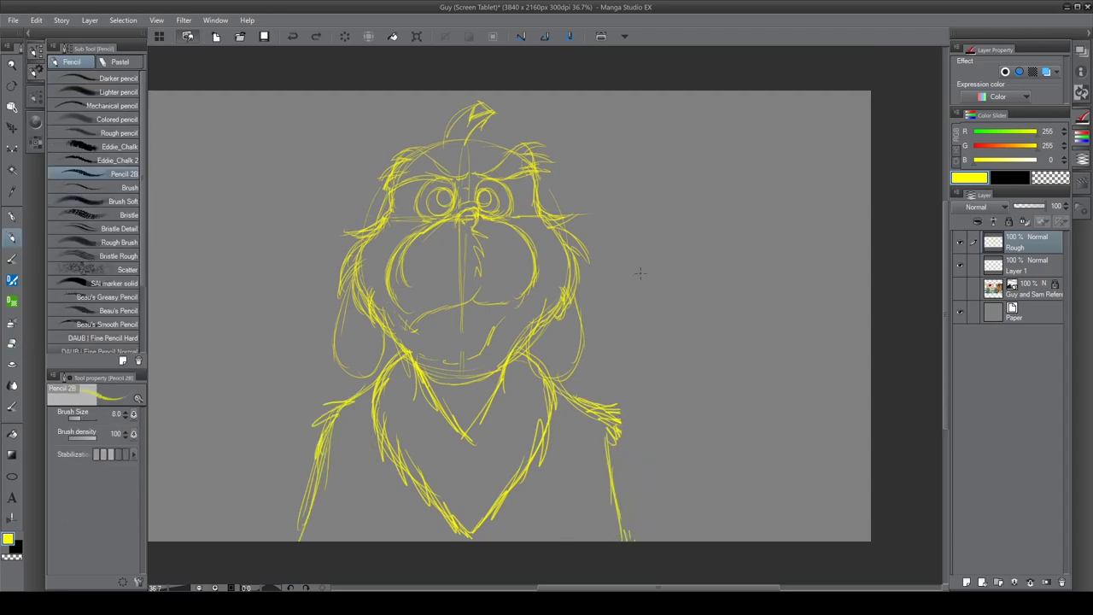
Step: Undo the wide shoulders and redraw narrower, sloping shoulders and arms starting lower on the sides of the wreath
key("ctrl+z")
key("ctrl+z")
key("ctrl+z")
key("ctrl+z")
key("ctrl+z")
key("ctrl+z")
left_click_drag(369, 419, 296, 539)
left_click_drag(553, 415, 597, 540)
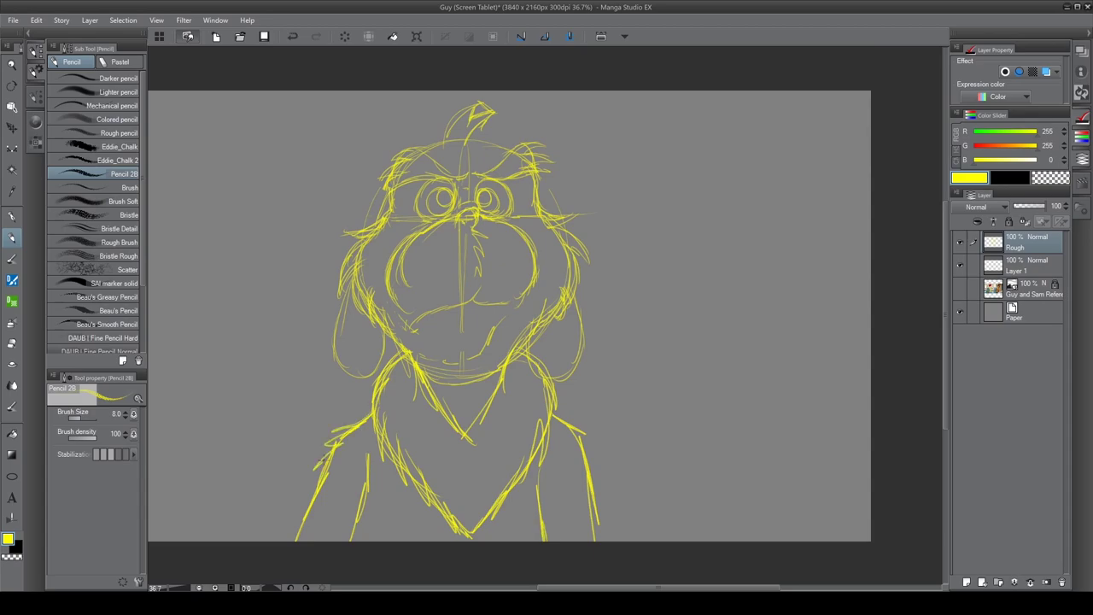
Step: Select the arm on the left of the figure with the Continuous Curve Marquee and shift it closer to the body
key("m")
left_click_drag(376, 419, 383, 487)
key("ctrl+d")
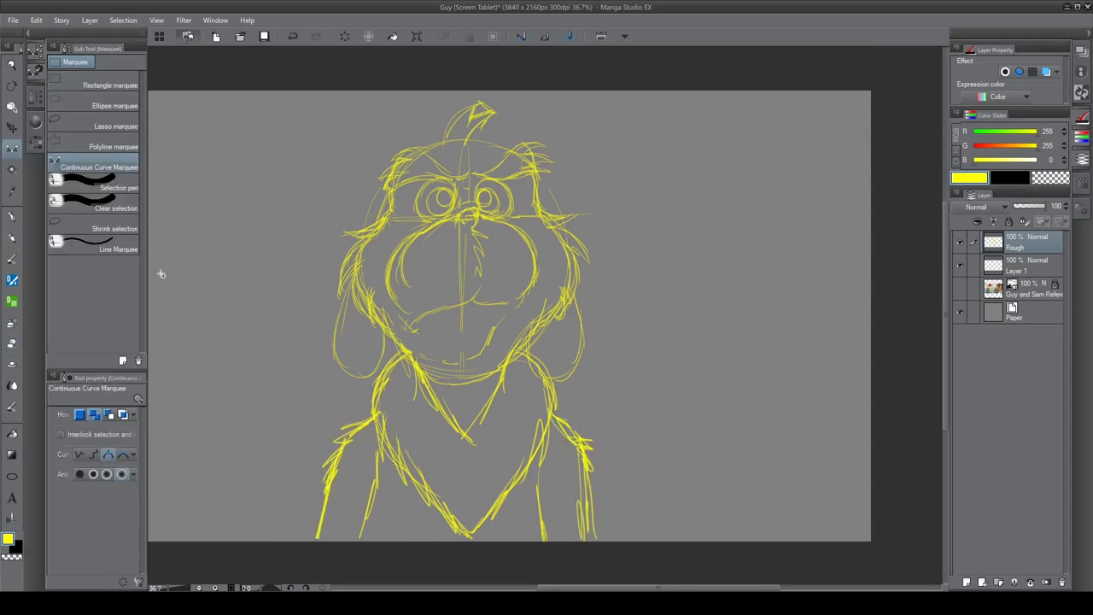
Step: Extend the shoulder fur on the right of the figure, erase the old arm line and redraw the arm's edges
key("p")
left_click_drag(552, 418, 622, 468)
key("e")
left_click_drag(589, 447, 598, 538)
key("p")
left_click_drag(557, 459, 548, 540)
Step: Handwrite the note "By the way, Guy's shoulders are not that wide, so no buff Guy!" beside the figure and undo it
left_click_drag(600, 136, 548, 141)
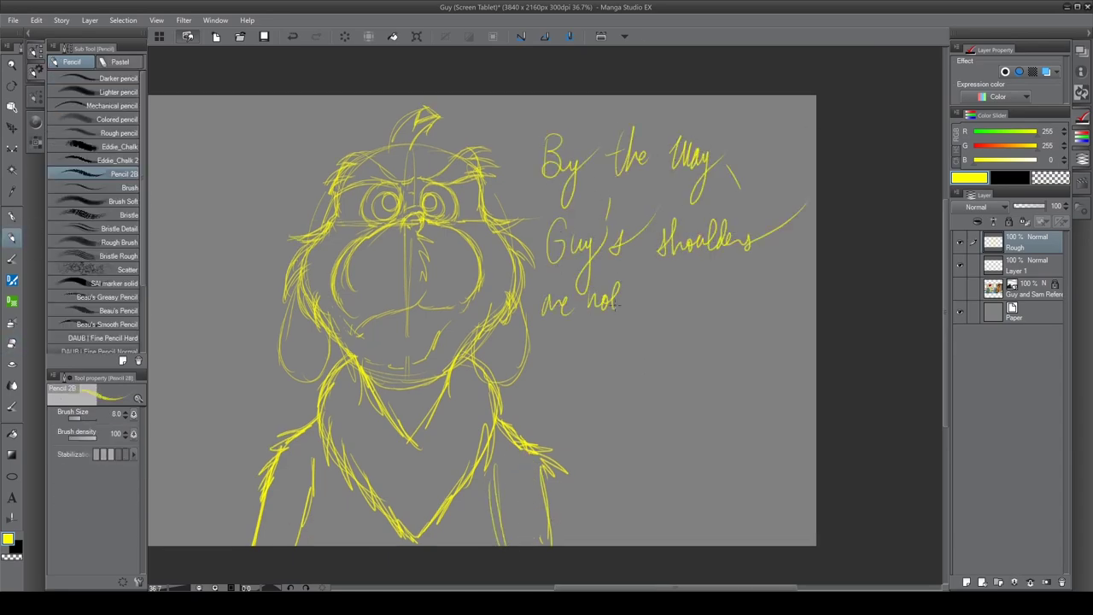
left_click_drag(663, 311, 690, 337)
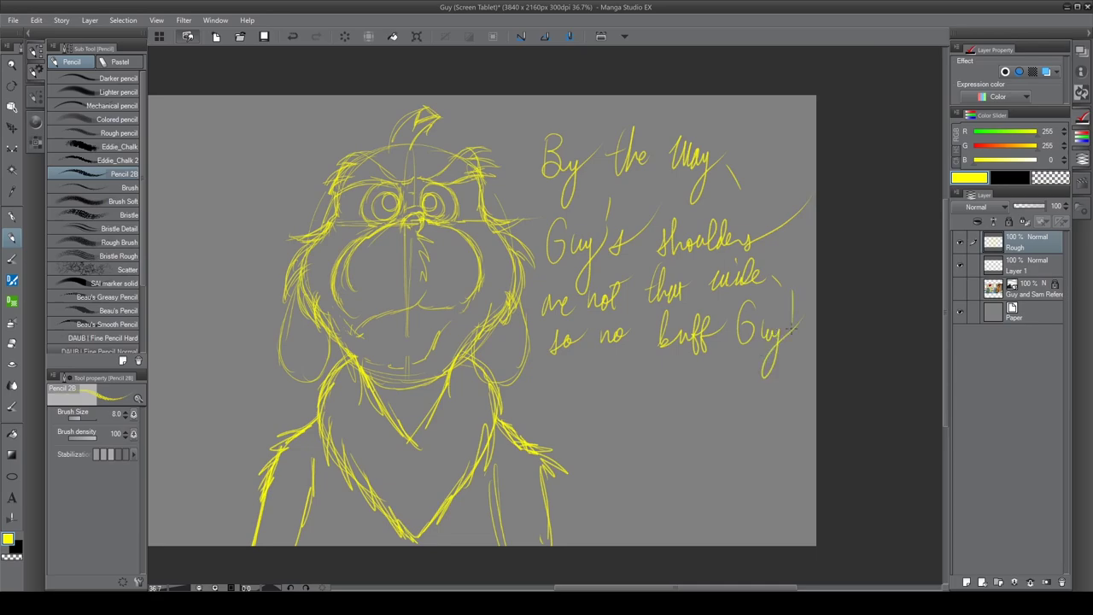
key("ctrl+z")
key("ctrl+z")
key("ctrl+z")
key("ctrl+z")
key("ctrl+z")
key("ctrl+z")
key("ctrl+z")
key("ctrl+z")
key("ctrl+z")
key("ctrl+z")
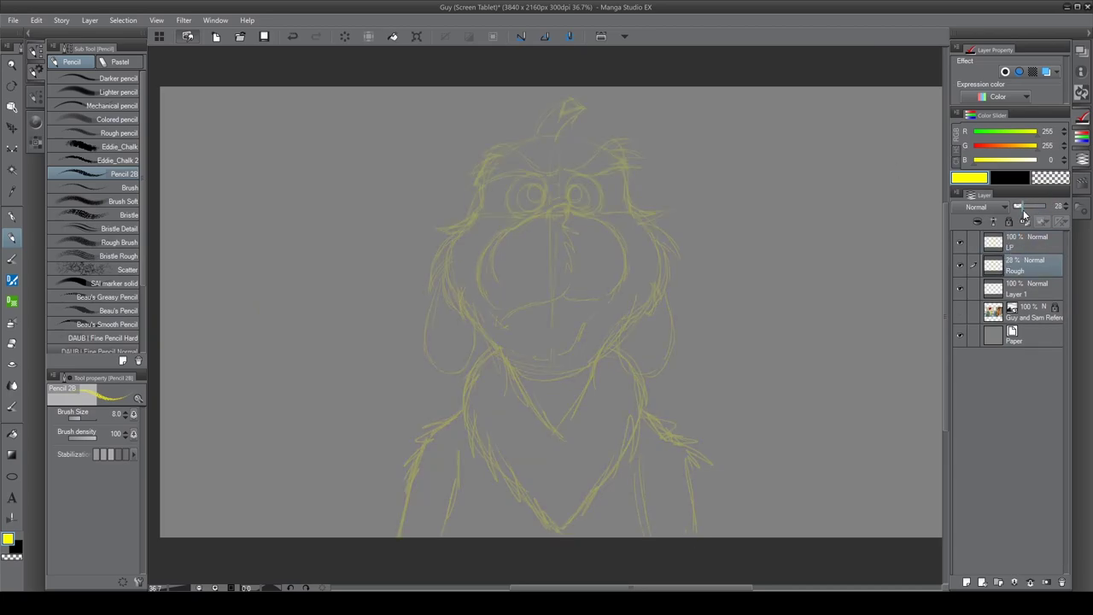
key("Tab")
scroll(550, 312, "up", 3)
left_click_drag(167, 205, 265, 128)
left_click_drag(275, 171, 495, 141)
left_click_drag(190, 264, 322, 209)
key("ctrl+z")
key("ctrl+z")
key("ctrl+z")
key("ctrl+z")
key("ctrl+z")
key("ctrl+z")
key("ctrl+z")
key("ctrl+z")
key("ctrl+z")
key("ctrl+z")
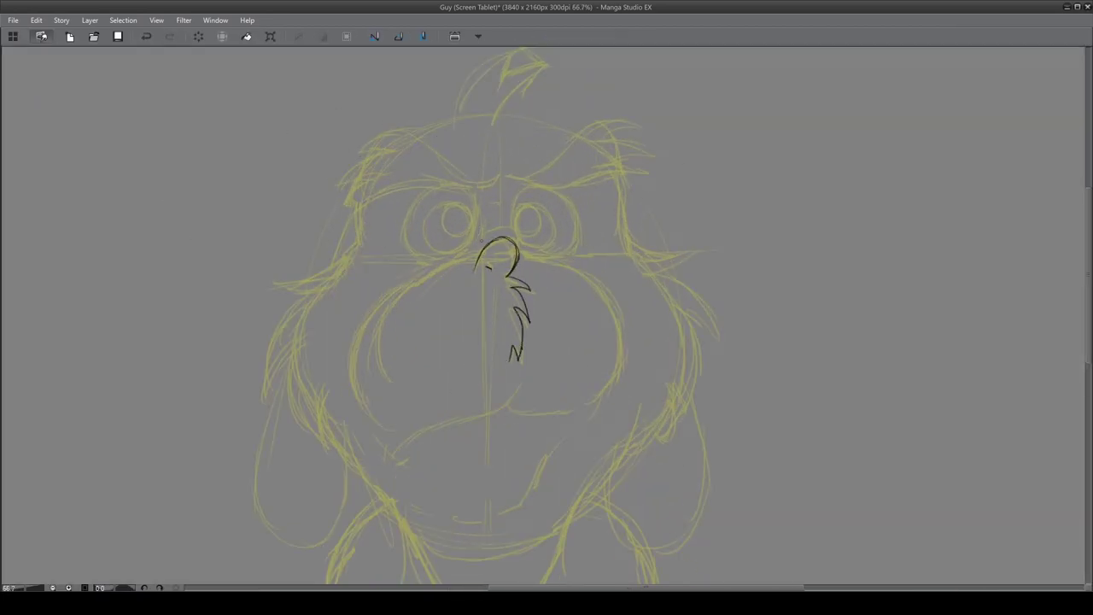
Step: Draw clean black pencil lines over the rough for the muzzle, mouth, chin, eyes and furry eyebrows on the LP layer
left_click_drag(473, 256, 371, 427)
left_click_drag(546, 342, 473, 290)
left_click_drag(312, 411, 331, 419)
left_click_drag(425, 352, 488, 360)
mouse_move(547, 341)
left_mouse_down()
mouse_move(573, 274)
mouse_move(572, 443)
left_mouse_up()
left_click_drag(447, 215, 456, 246)
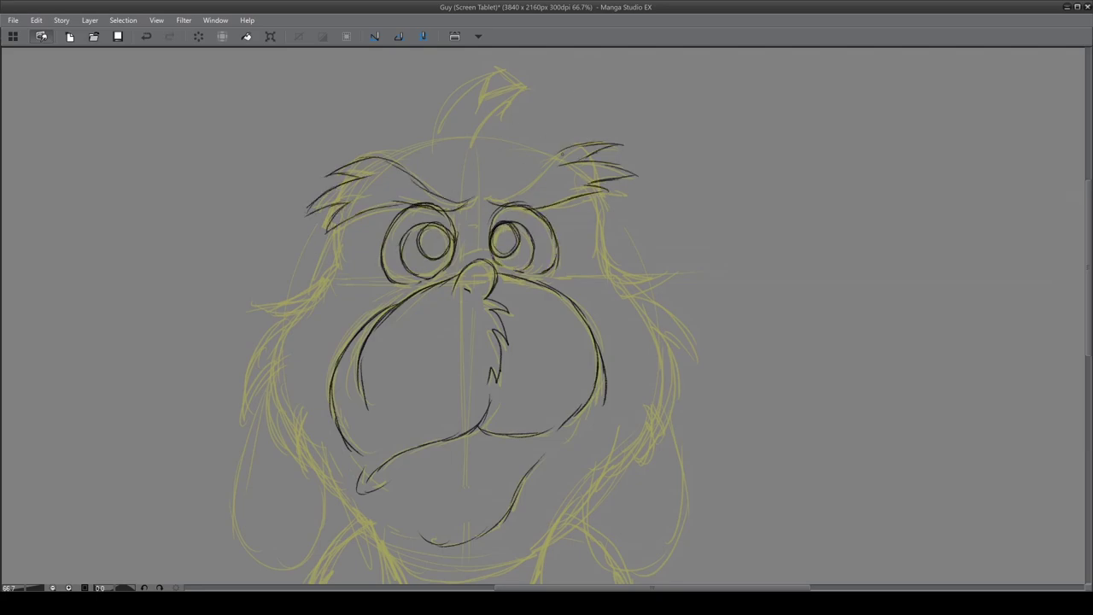
Step: Show the palettes, fill both pupils with black around their round highlights and thicken the upper outlines of the eyes
key("Tab")
mouse_move(409, 239)
left_mouse_down()
mouse_move(414, 256)
mouse_move(444, 272)
left_mouse_up()
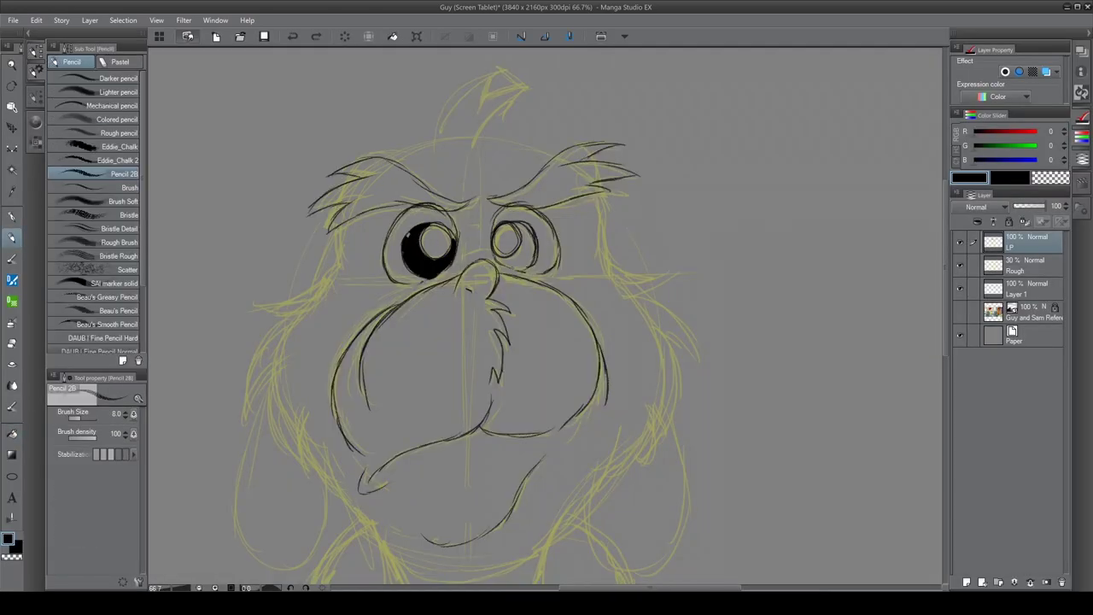
left_click_drag(504, 228, 528, 266)
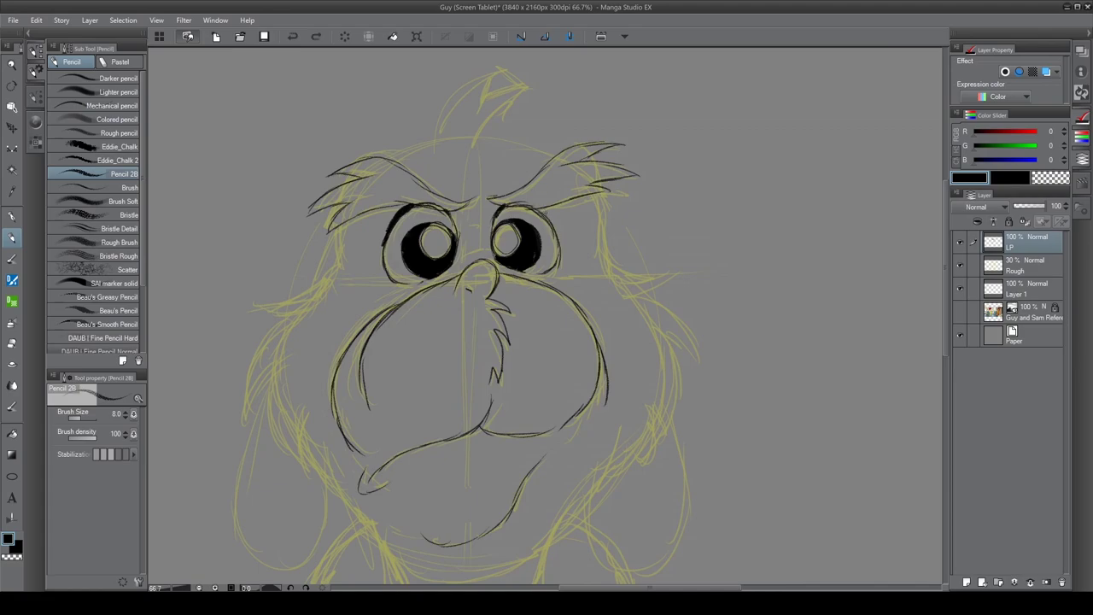
left_click_drag(523, 234, 555, 203)
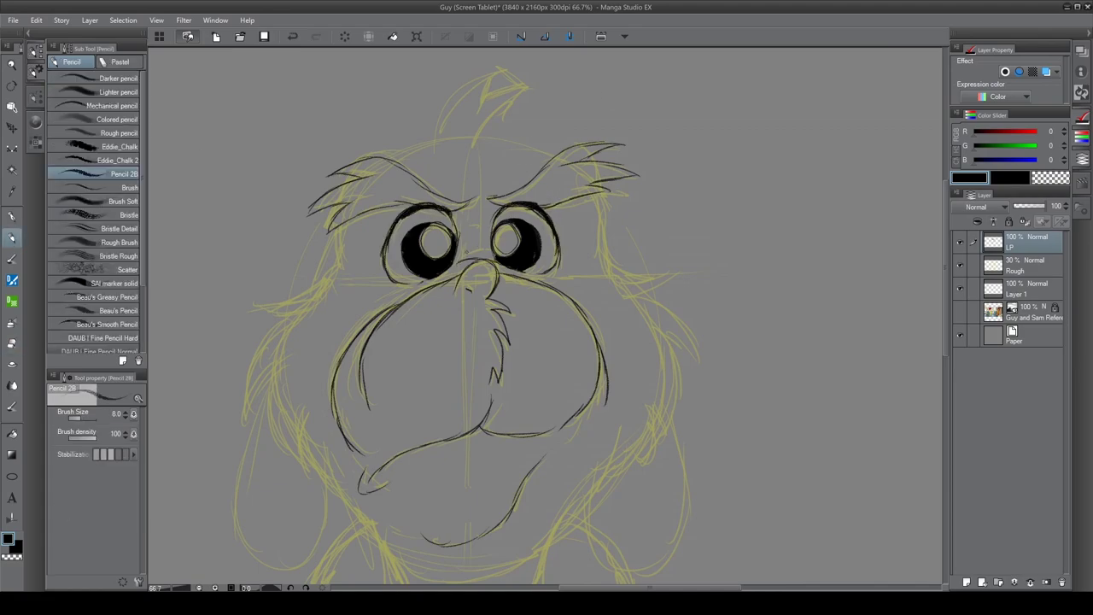
Step: Trace the cheek fur on both sides of the face, the jaw lines and the wreath's V-shaped inner edge in clean black pencil
left_click_drag(478, 325, 538, 232)
left_click_drag(358, 249, 308, 363)
left_click_drag(355, 304, 427, 435)
left_click_drag(512, 298, 417, 319)
left_click_drag(611, 196, 542, 256)
left_click_drag(632, 244, 580, 371)
left_click_drag(427, 341, 486, 227)
left_click_drag(623, 271, 554, 360)
left_click_drag(401, 341, 401, 222)
left_click_drag(369, 226, 414, 315)
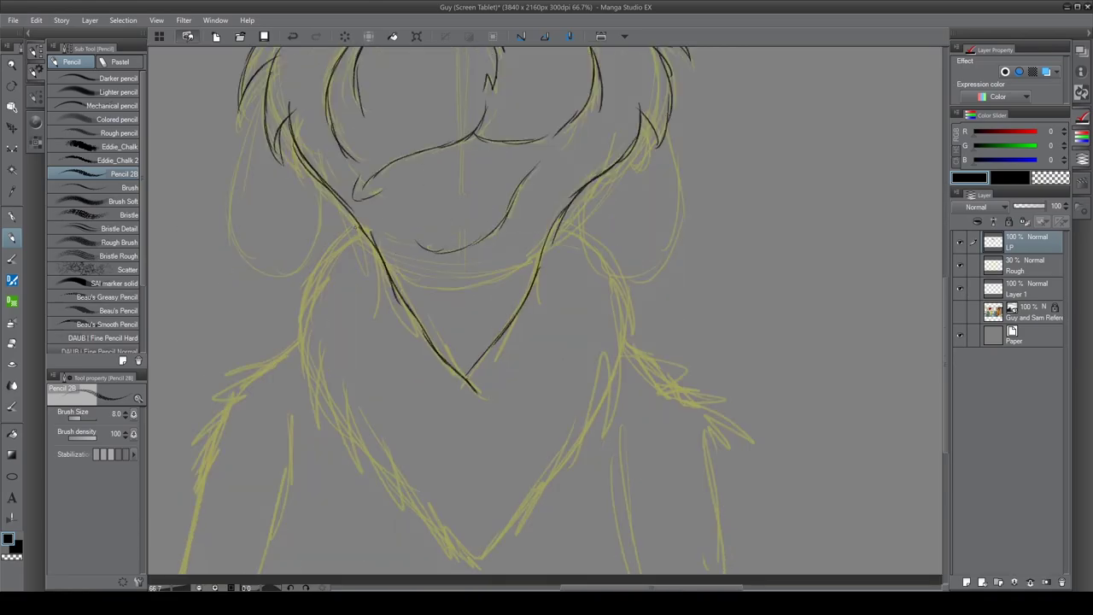
Step: Draw clean black pencil lines for the wreath's furry outer edge, both hanging ears and the hair tuft on the head
left_click_drag(333, 324, 358, 461)
left_click_drag(478, 384, 431, 239)
left_click_drag(410, 316, 479, 419)
left_click_drag(427, 256, 427, 365)
left_click_drag(512, 192, 487, 298)
mouse_move(521, 291)
left_mouse_down()
mouse_move(473, 418)
mouse_move(427, 478)
left_mouse_up()
left_click_drag(385, 299, 614, 342)
left_click_drag(547, 342, 572, 263)
left_click_drag(420, 217, 393, 314)
left_click_drag(768, 257, 513, 294)
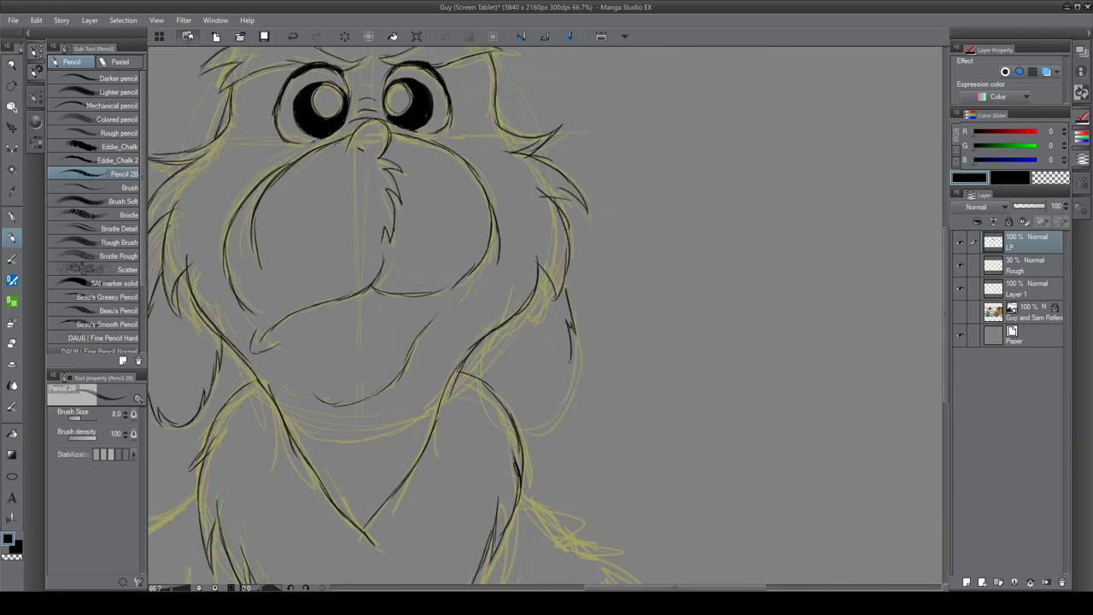
scroll(433, 142, "up", 2)
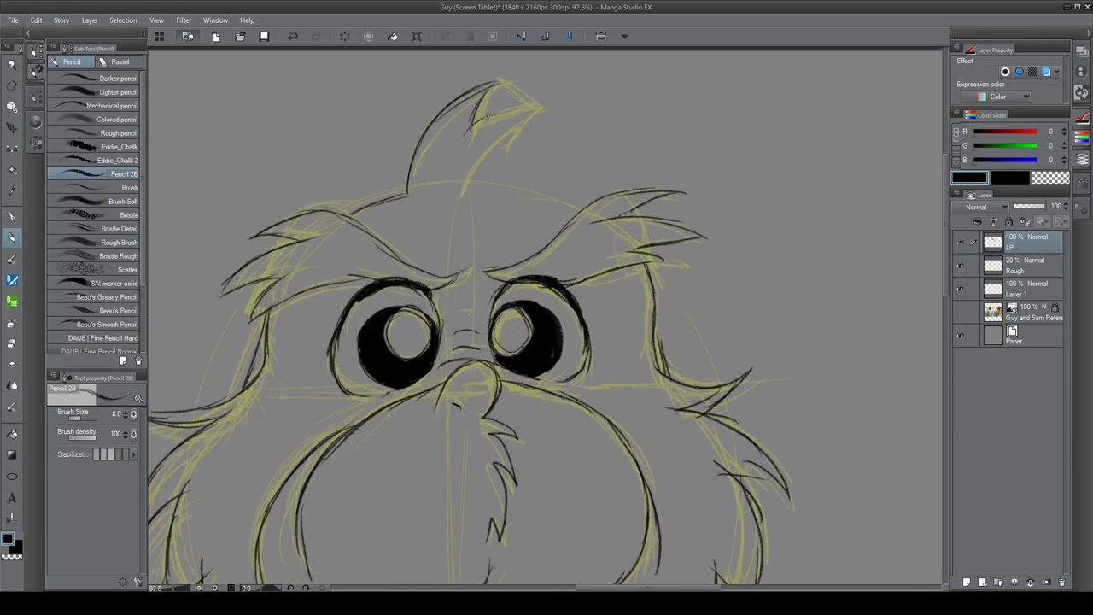
Step: Select the eye on the right of the face with the Continuous Curve Marquee and scale it to 103%
scroll(561, 204, "down", 3)
key("m")
scroll(422, 121, "up", 3)
scroll(703, 176, "down", 3)
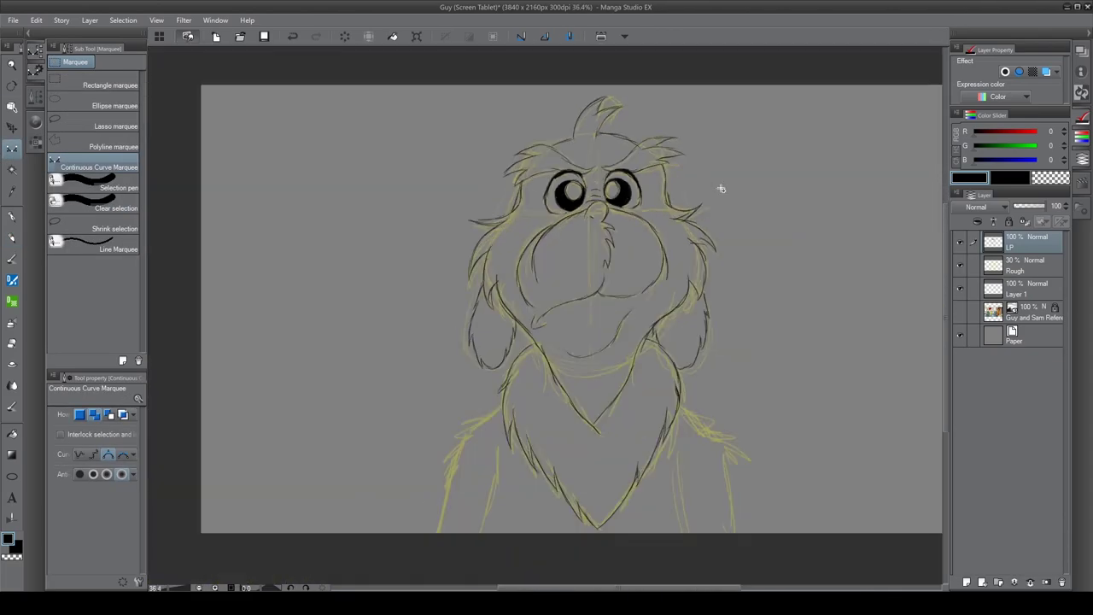
scroll(583, 181, "up", 2)
double_click(580, 256)
scroll(497, 250, "down", 3)
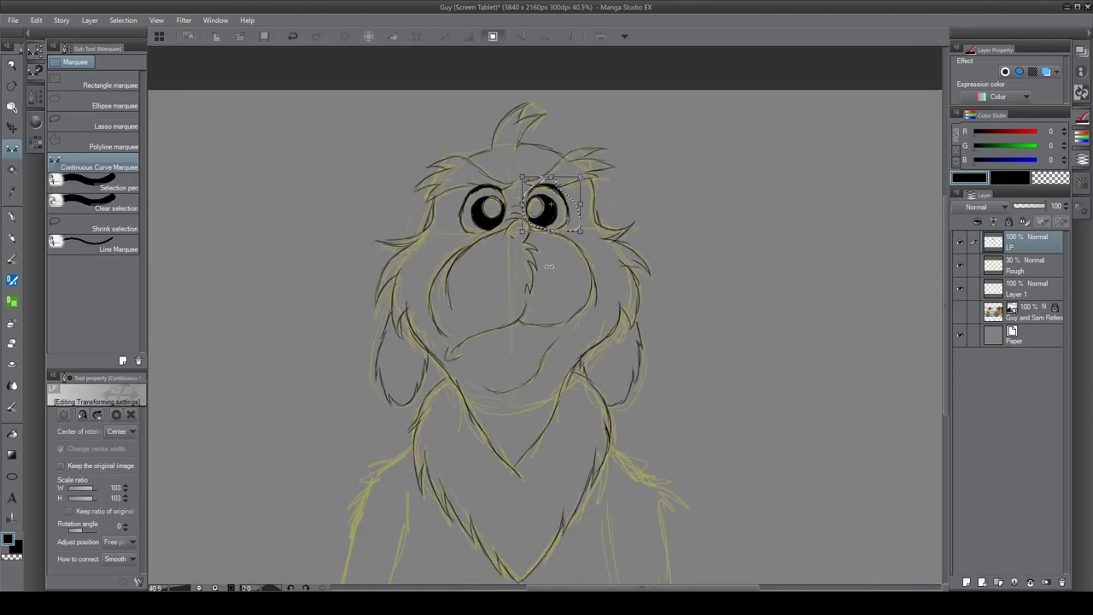
Step: Trace the furry shoulders and both arms in clean black pencil down to the canvas edge
key("p")
scroll(497, 250, "up", 2)
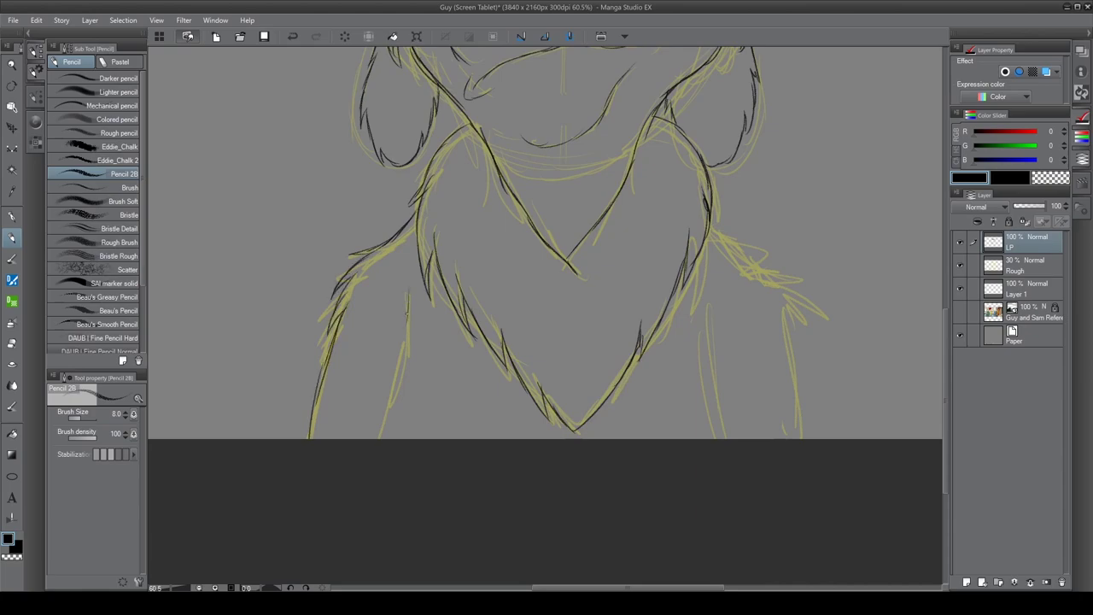
scroll(546, 239, "right", 3)
left_click_drag(468, 220, 544, 261)
scroll(468, 318, "down", 4)
scroll(530, 171, "up", 1)
Step: Start handwriting a note beside the head and undo it
left_click_drag(565, 128, 560, 127)
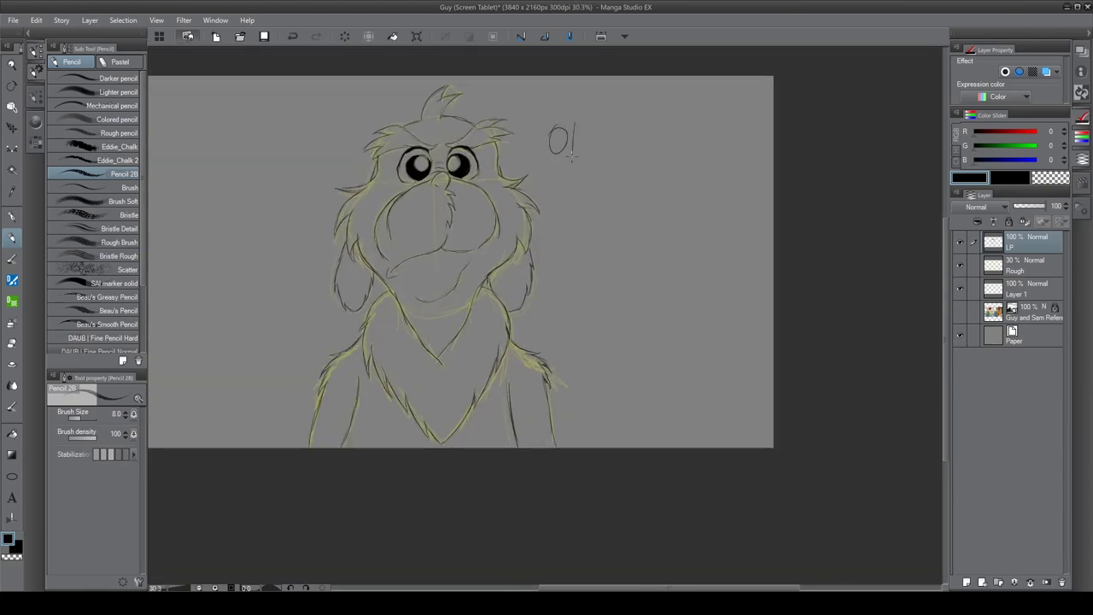
key("ctrl+z")
left_click_drag(645, 210, 682, 222)
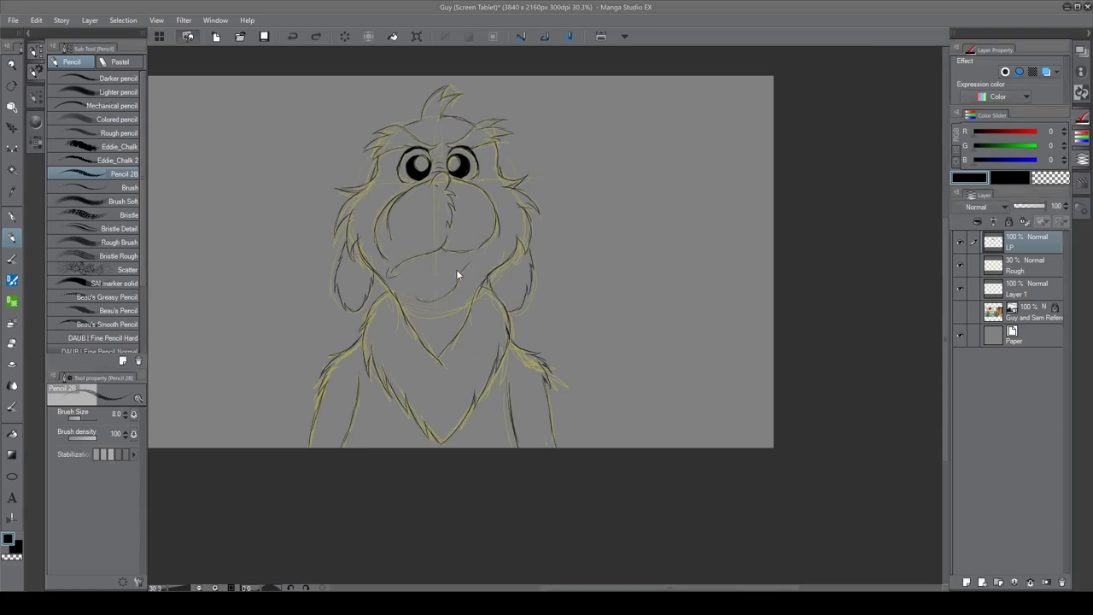
Step: Add a vector layer named Inking and handwrite "Inking on a vector layer is better than not, if you program supports it" beside the figure
scroll(467, 260, "up", 1)
left_click_drag(646, 181, 781, 194)
left_click_drag(622, 232, 638, 314)
mouse_move(675, 281)
left_mouse_down()
mouse_move(654, 403)
mouse_move(756, 408)
left_mouse_up()
left_click_drag(796, 423, 845, 402)
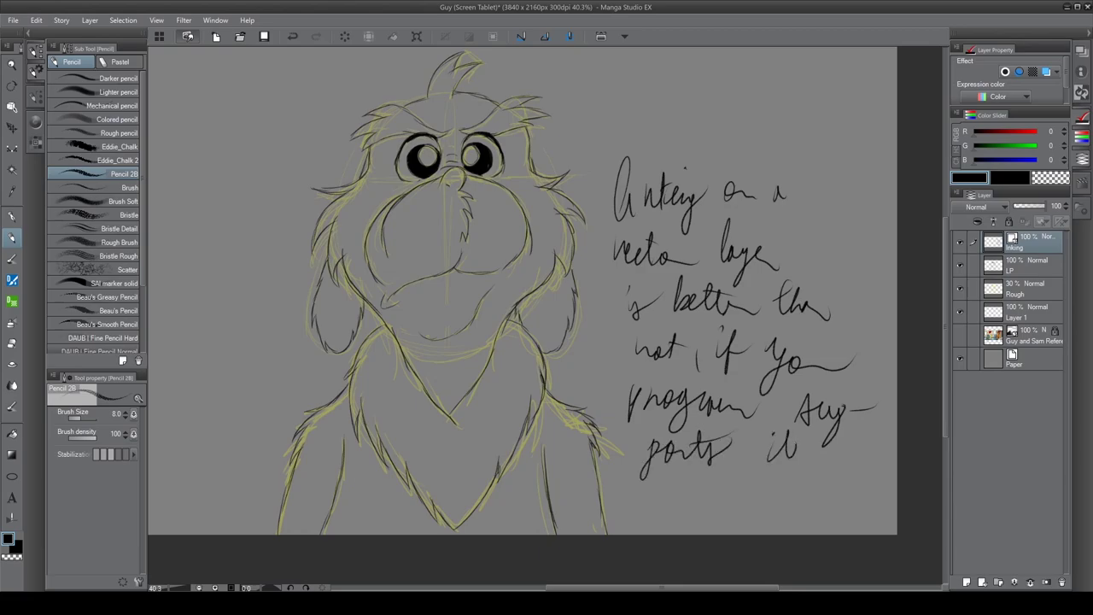
Step: Undo the whole handwritten note, hide the Rough layer and show the Guy and Sam reference image
key("ctrl+z")
key("ctrl+z")
key("ctrl+z")
key("ctrl+z")
key("ctrl+z")
key("ctrl+z")
key("ctrl+z")
key("ctrl+z")
key("ctrl+z")
key("ctrl+z")
key("ctrl+z")
key("ctrl+z")
key("ctrl+z")
key("ctrl+z")
key("ctrl+z")
key("ctrl+z")
key("ctrl+z")
key("ctrl+z")
key("ctrl+z")
key("ctrl+z")
left_click(958, 289)
key("ctrl+minus")
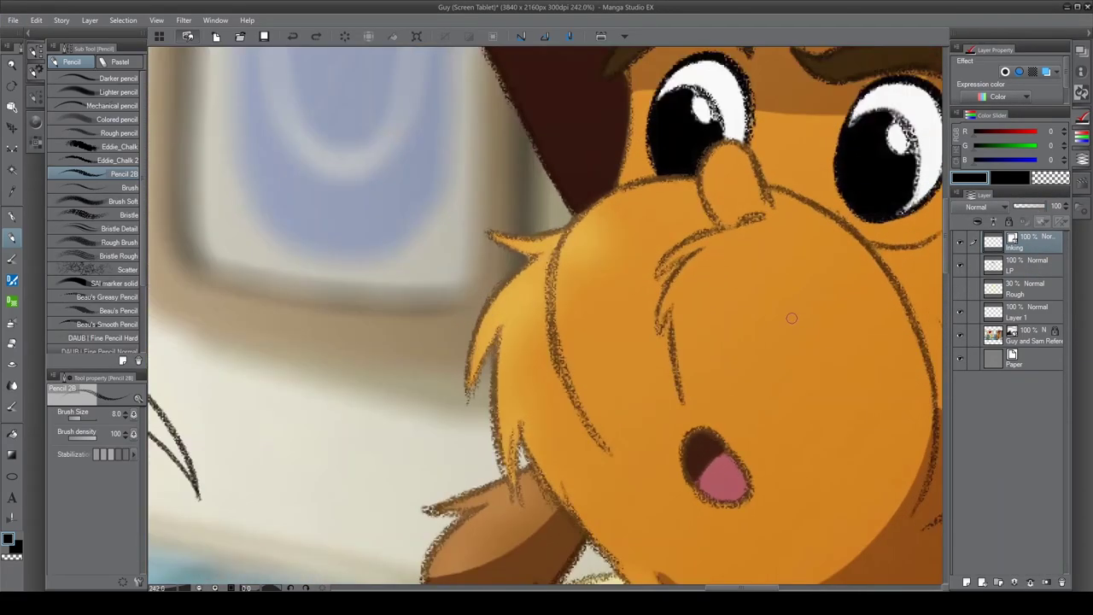
Step: Try pencil strokes over the reference image around the character's face and undo them
left_click_drag(261, 189, 181, 197)
mouse_move(292, 148)
left_mouse_down()
mouse_move(376, 274)
mouse_move(367, 375)
mouse_move(427, 478)
mouse_move(632, 427)
left_mouse_up()
scroll(632, 427, "down", 3)
mouse_move(359, 359)
left_mouse_down()
mouse_move(443, 387)
mouse_move(664, 402)
left_mouse_up()
scroll(546, 342, "down", 3)
left_click_drag(512, 342, 649, 500)
key("ctrl+minus")
key("ctrl+minus")
key("ctrl+minus")
key("ctrl+z")
key("ctrl+z")
key("ctrl+z")
key("ctrl+z")
key("ctrl+z")
key("ctrl+z")
key("ctrl+z")
key("ctrl+z")
key("ctrl+z")
key("ctrl+z")
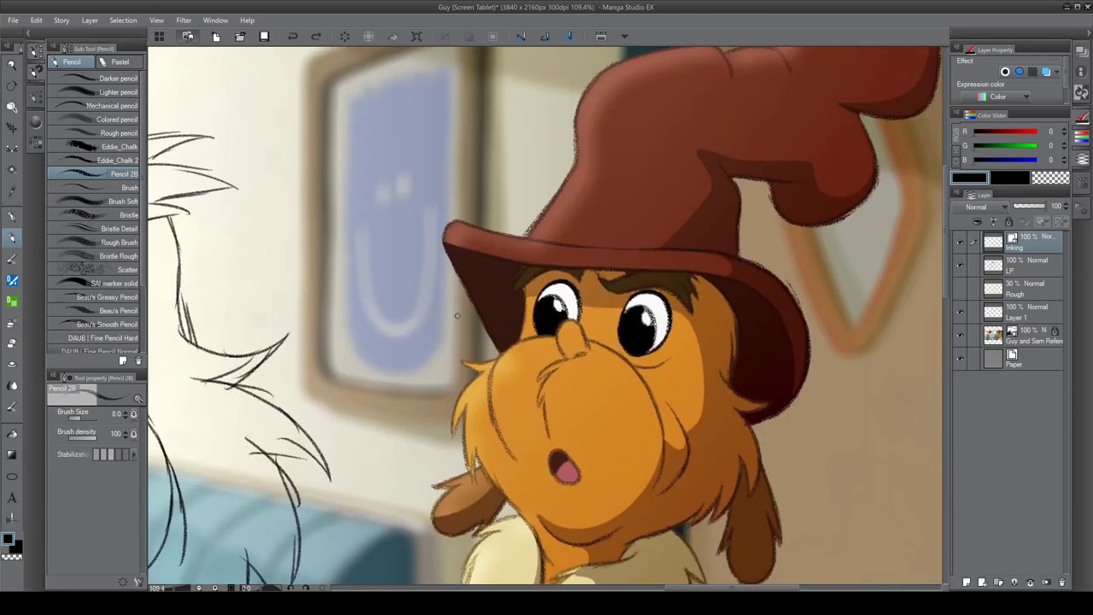
Step: Test a stroke in the outline brown sampled from the reference, undo it, and fade the reference layer to 28% opacity
scroll(453, 312, "up", 5)
mouse_move(751, 282)
left_mouse_down()
mouse_move(632, 478)
mouse_move(749, 257)
left_mouse_up()
key("ctrl+z")
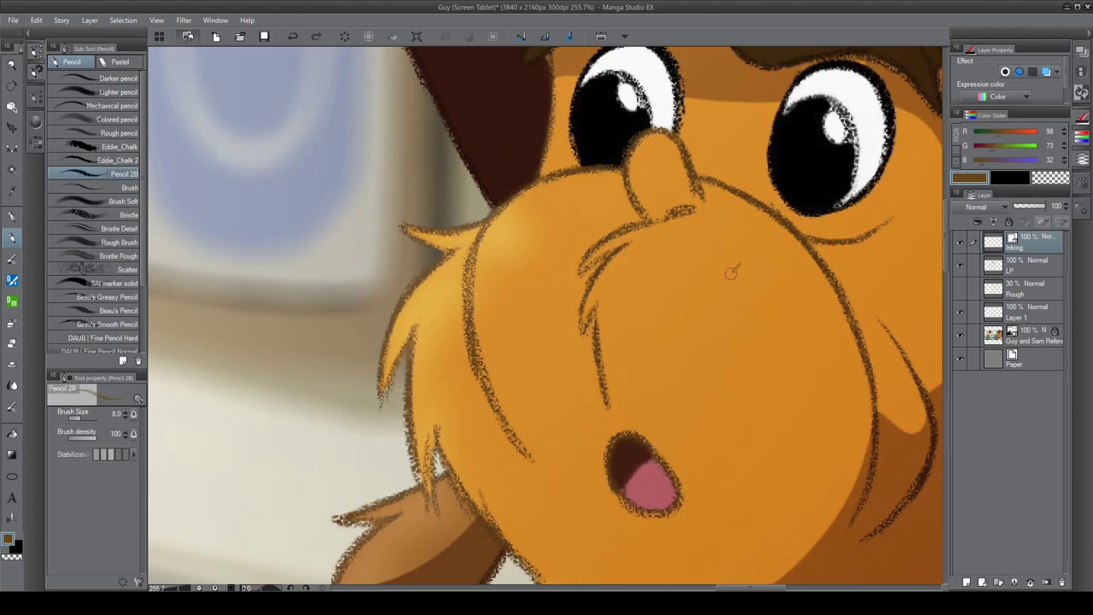
left_click_drag(427, 222, 257, 410)
key("ctrl+z")
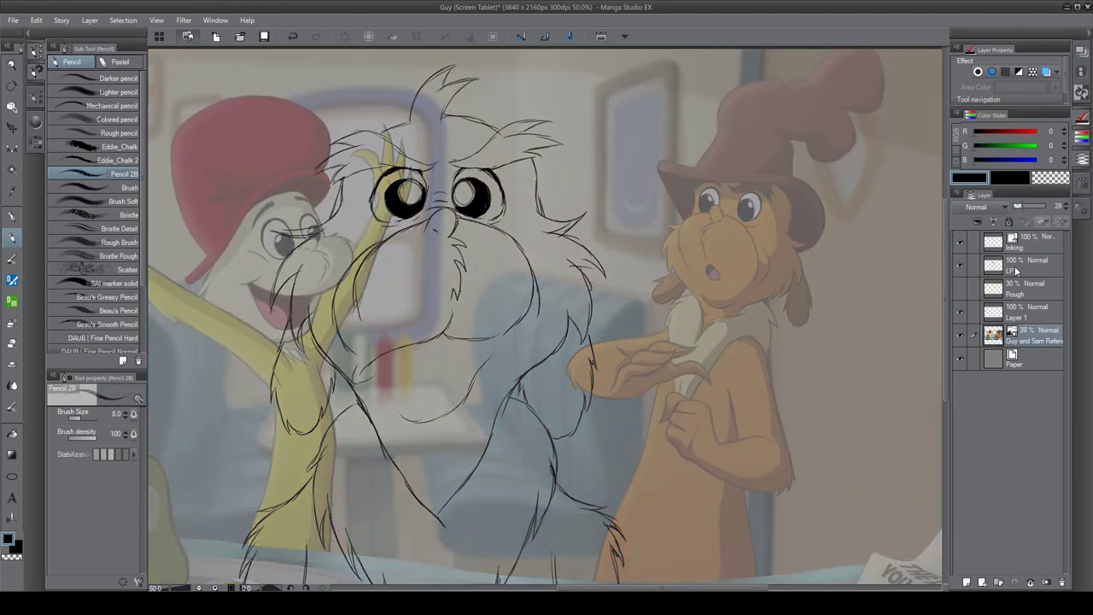
Step: Fade the LP layer to 47% and ink the nose, its fur, the mouth and the muzzle on the Inking layer with Pencil 2B at size 40
left_click(1024, 241)
scroll(673, 287, "up", 6)
left_click_drag(673, 287, 461, 333)
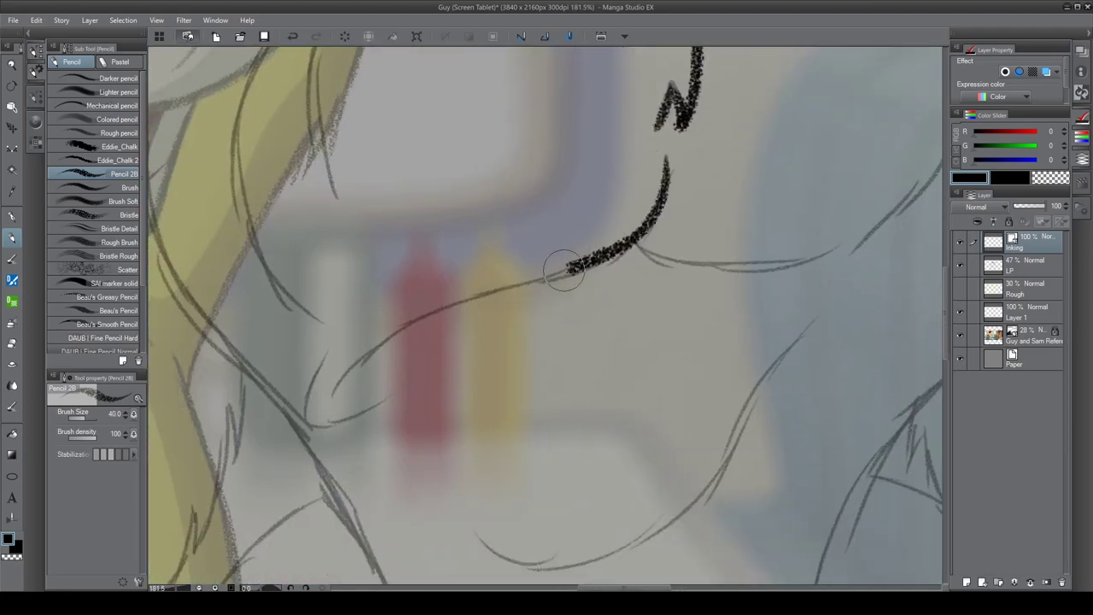
left_click_drag(560, 268, 367, 431)
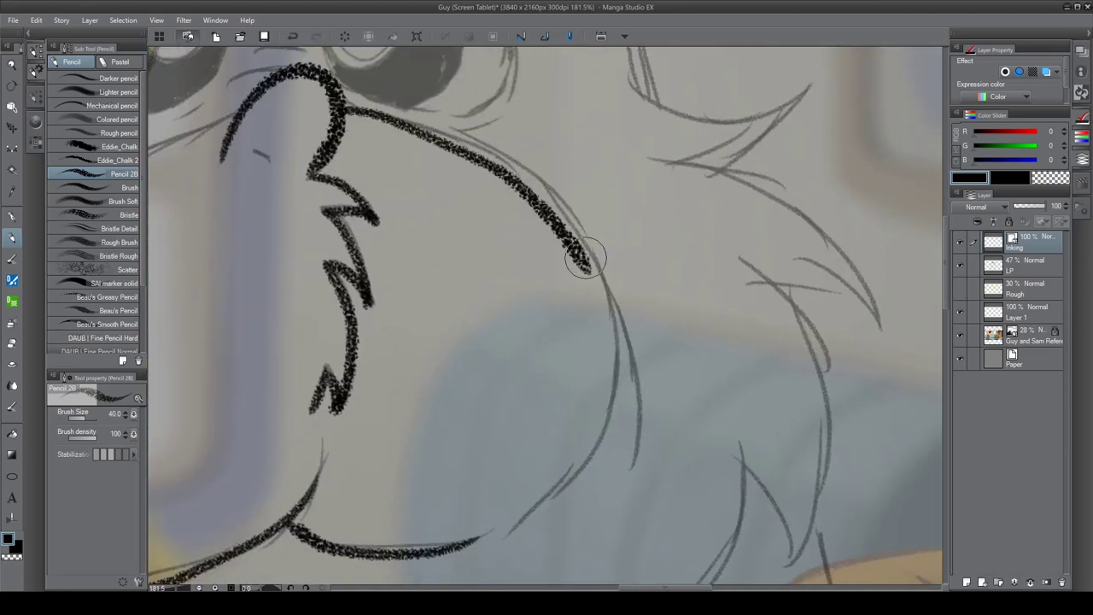
left_click_drag(575, 251, 602, 481)
left_click_drag(589, 75, 431, 213)
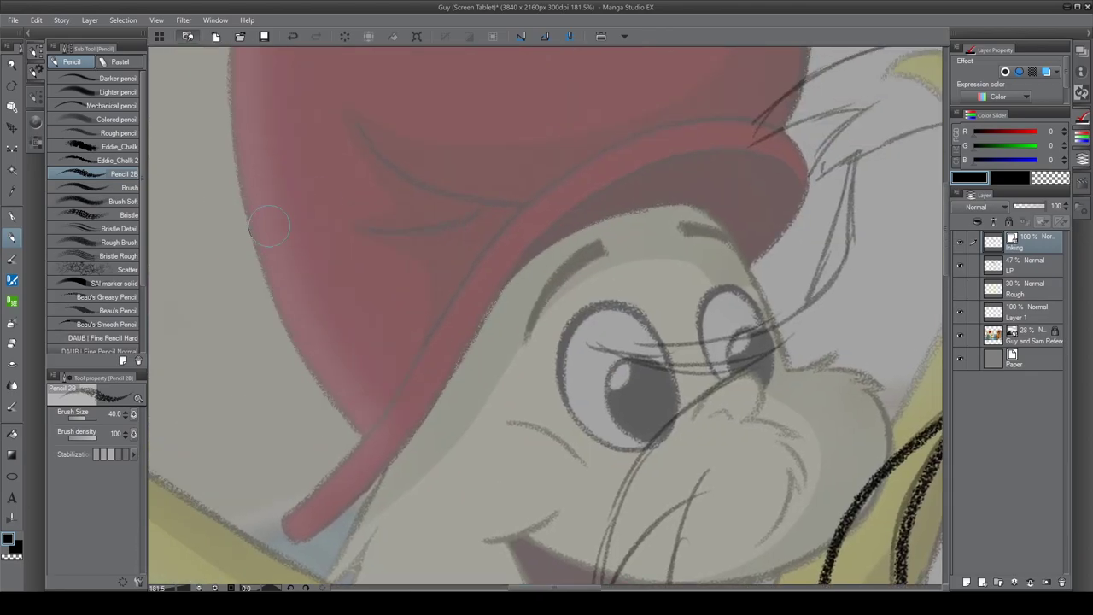
Step: Handwrite a large note about inking across the canvas and remove it
left_click_drag(282, 333, 580, 257)
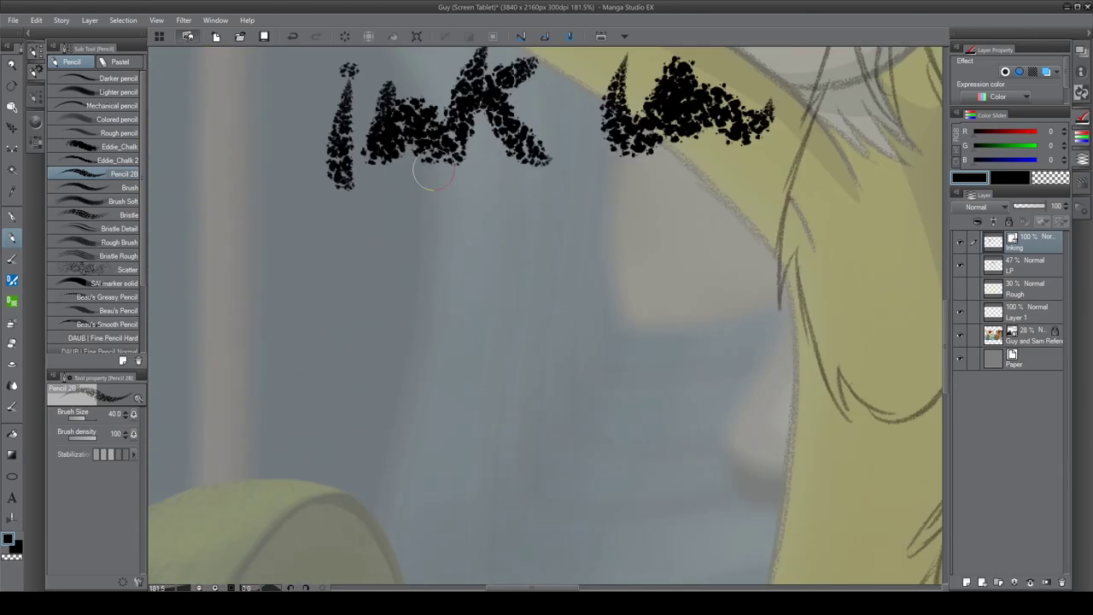
left_click_drag(675, 295, 819, 210)
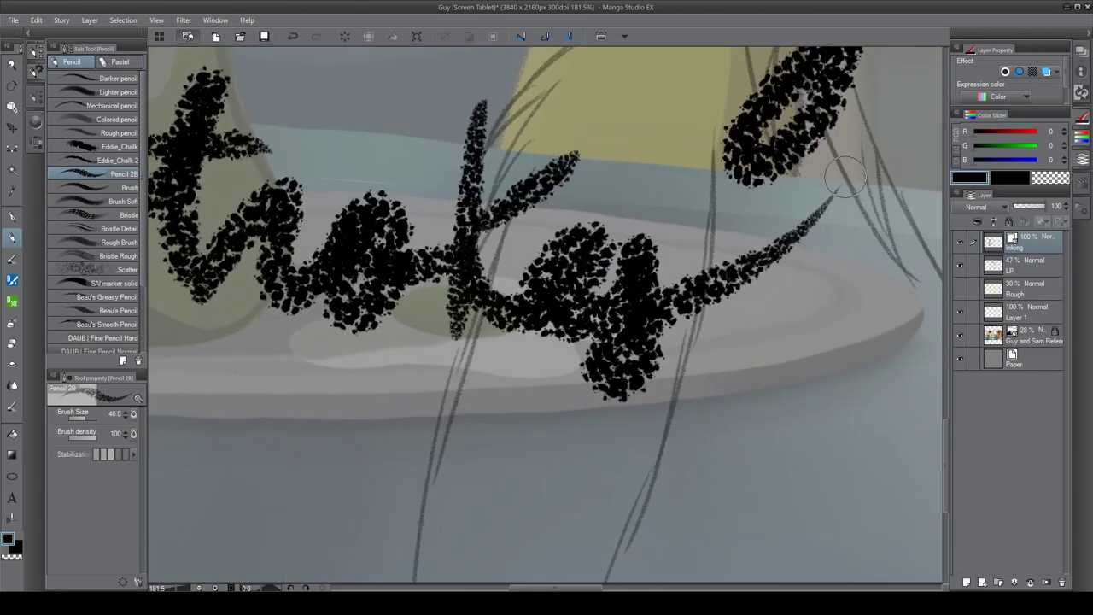
left_click_drag(517, 376, 698, 228)
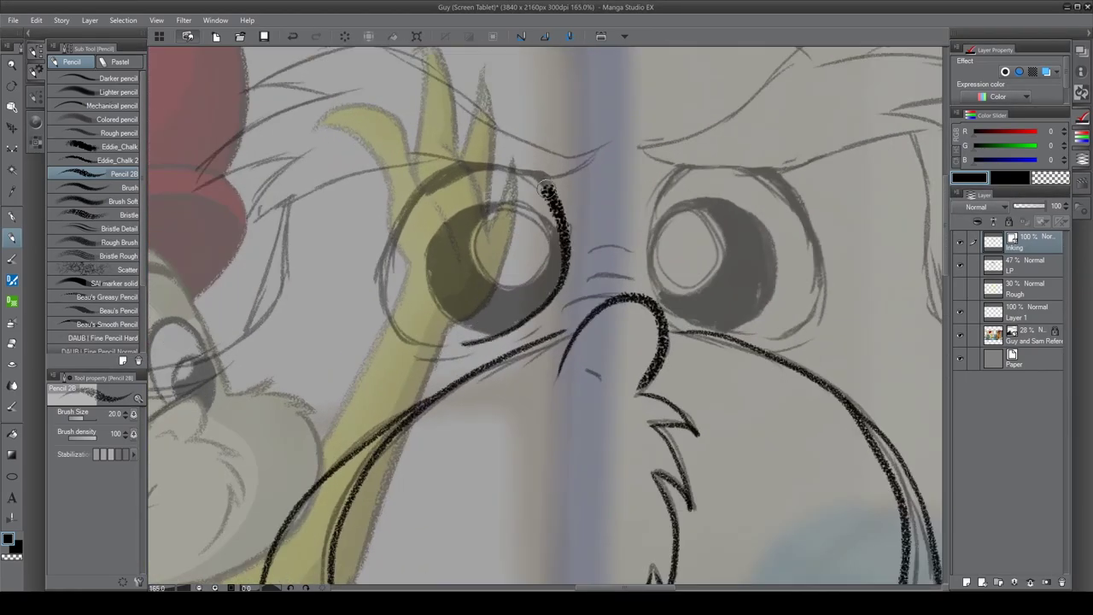
Step: Ink the outline of the eye on the left at brush size 20 and fill its pupil black around the round highlight
mouse_move(568, 308)
left_mouse_down()
mouse_move(555, 183)
mouse_move(423, 192)
left_mouse_up()
left_click_drag(411, 323, 423, 184)
mouse_move(401, 222)
left_mouse_down()
mouse_move(447, 259)
mouse_move(455, 301)
left_mouse_up()
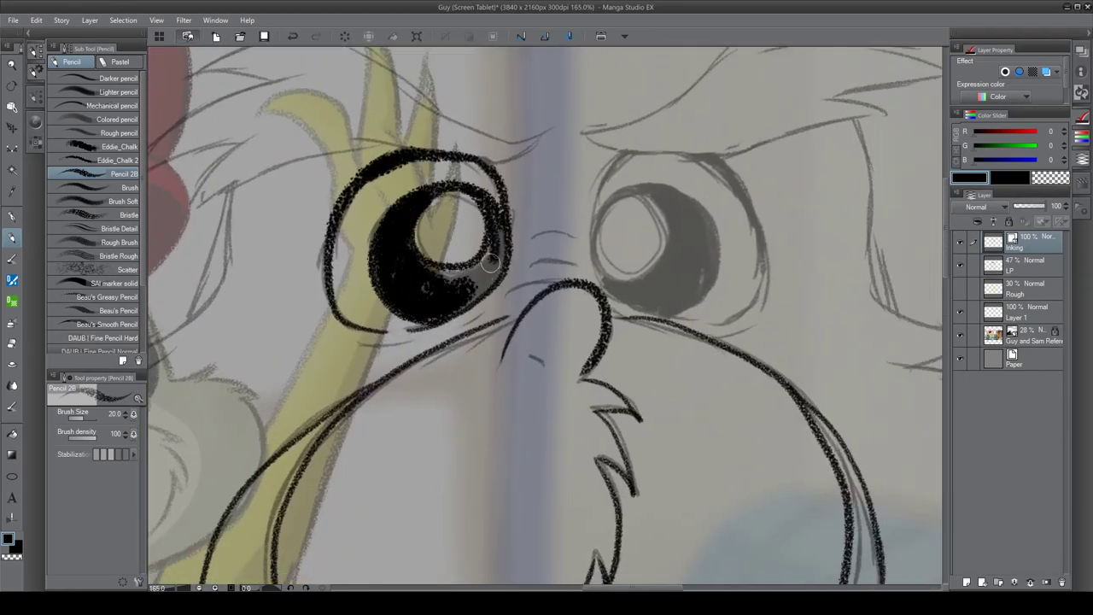
left_click_drag(476, 260, 314, 304)
left_click_drag(431, 281, 461, 198)
Step: Ink the outline of the eye on the right and fill its pupil black around the highlight
mouse_move(522, 196)
left_mouse_down()
mouse_move(589, 239)
mouse_move(551, 368)
left_mouse_up()
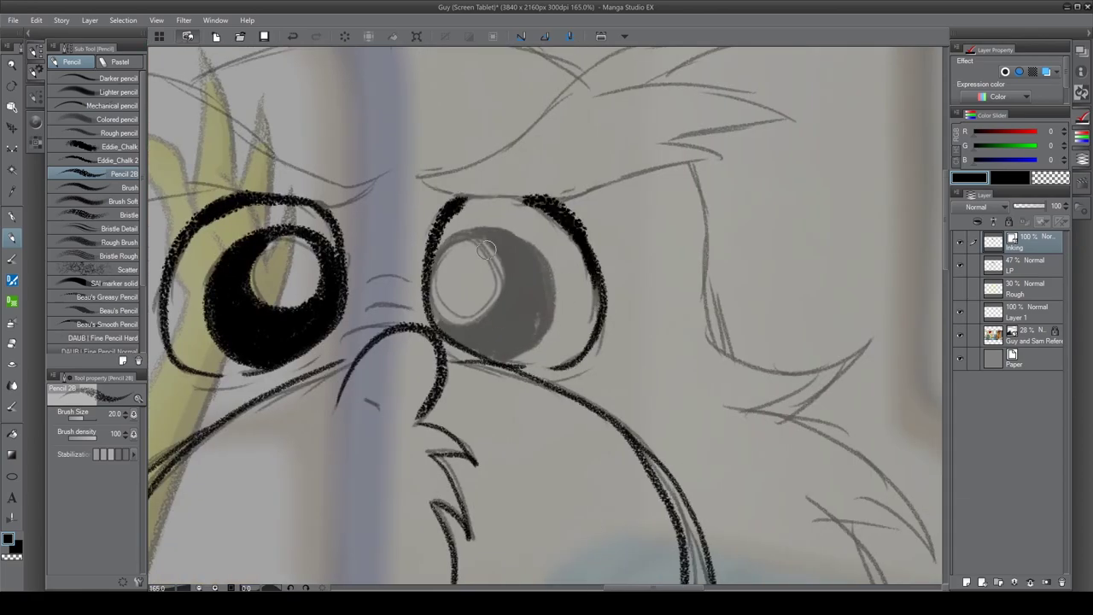
left_click_drag(512, 231, 444, 328)
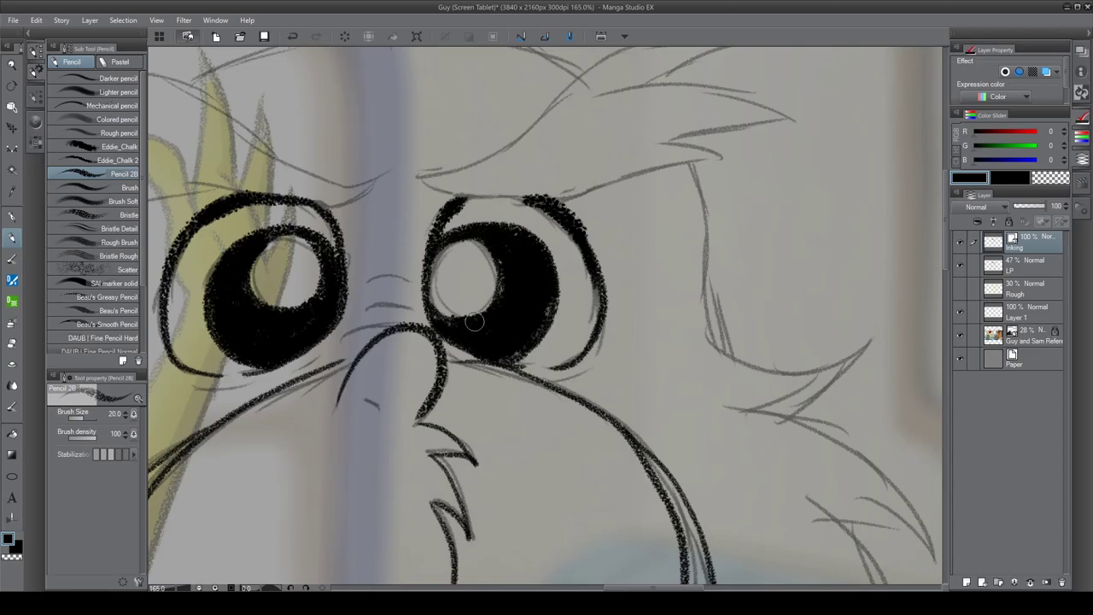
left_click_drag(516, 347, 627, 390)
scroll(476, 148, "up", 5)
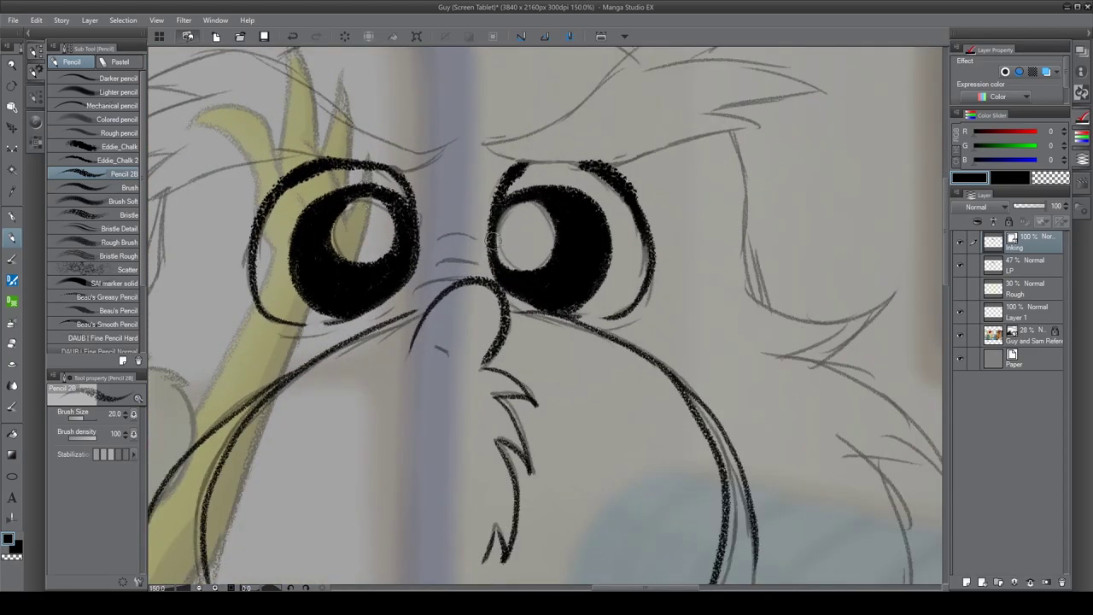
Step: Ink both furry eyebrows at brush size 20 and trim their overshooting line ends with the Vector eraser
left_click_drag(530, 177, 645, 288)
left_click_drag(566, 253, 246, 319)
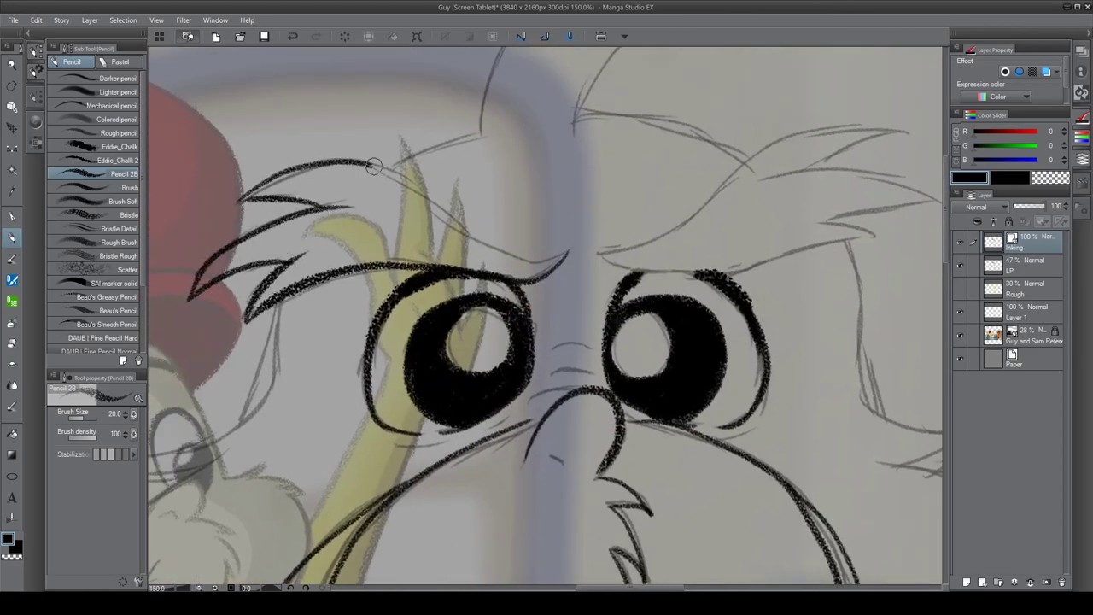
left_click_drag(597, 171, 333, 196)
key("ctrl+z")
left_click_drag(333, 286, 683, 158)
left_click_drag(504, 209, 694, 232)
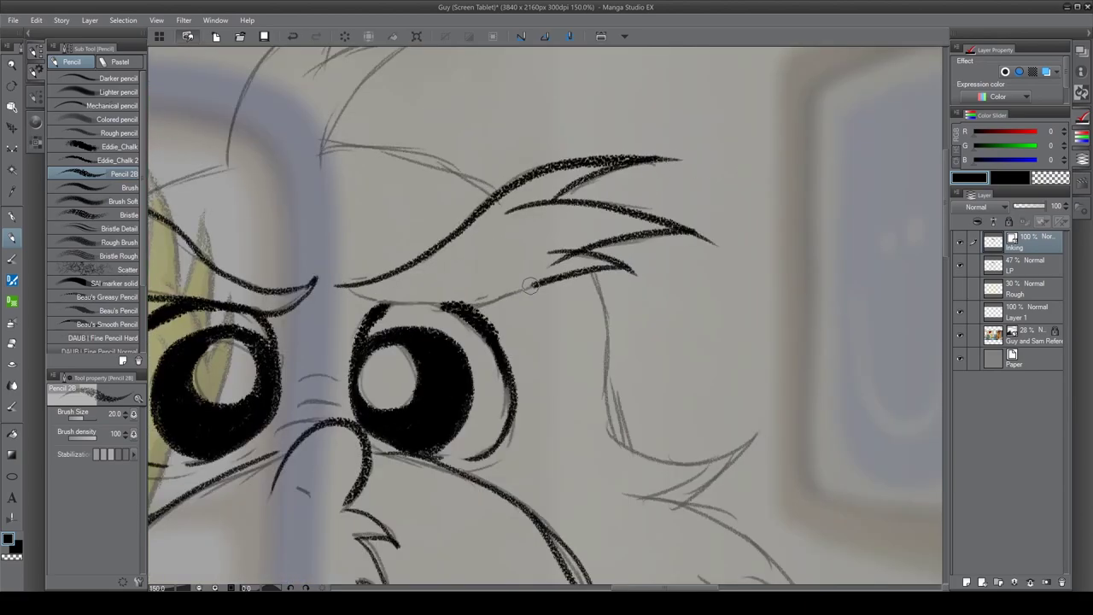
key("e")
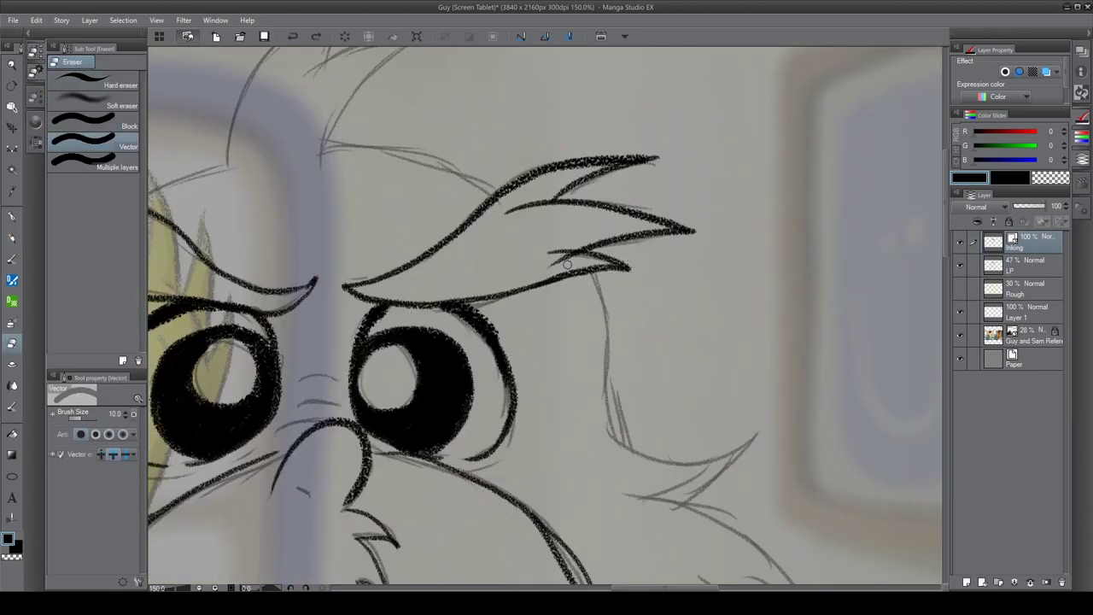
Step: Ink the sides of the head, the cheek fur, the chin and the wreath's V-shaped inner edge with Pencil 2B
key("p")
scroll(643, 200, "down", 3)
left_click_drag(643, 200, 500, 219)
scroll(529, 227, "up", 2)
mouse_move(337, 514)
left_mouse_down()
mouse_move(453, 161)
mouse_move(519, 302)
left_mouse_up()
scroll(393, 224, "up", 2)
scroll(393, 223, "down", 2)
scroll(392, 224, "up", 2)
left_click_drag(435, 224, 289, 79)
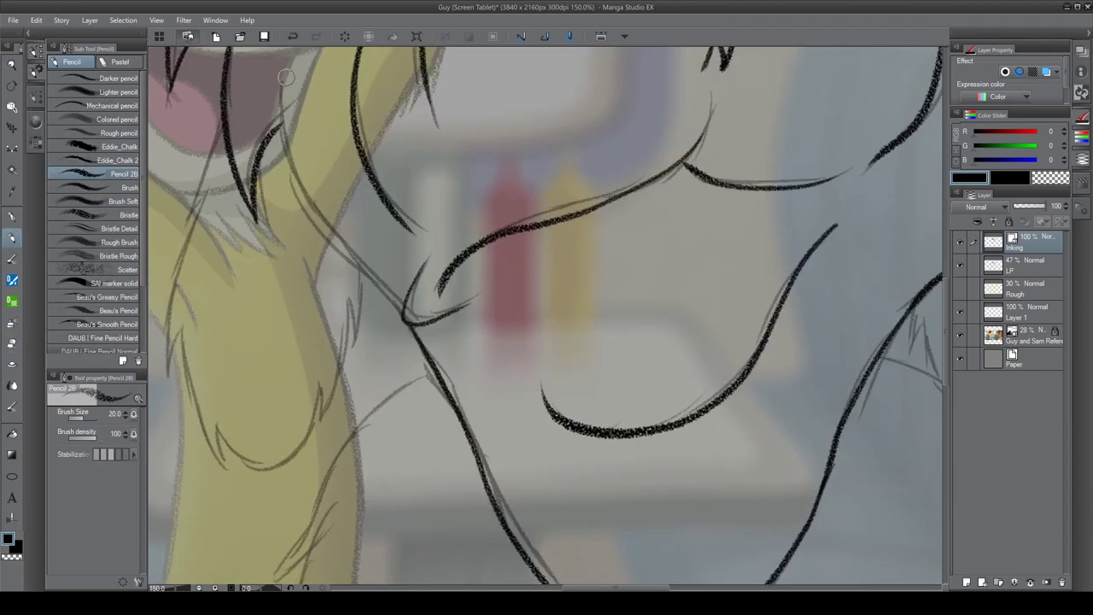
Step: Ink the furry outlines of both hanging ears
mouse_move(414, 336)
left_mouse_down()
mouse_move(513, 402)
mouse_move(539, 179)
left_mouse_up()
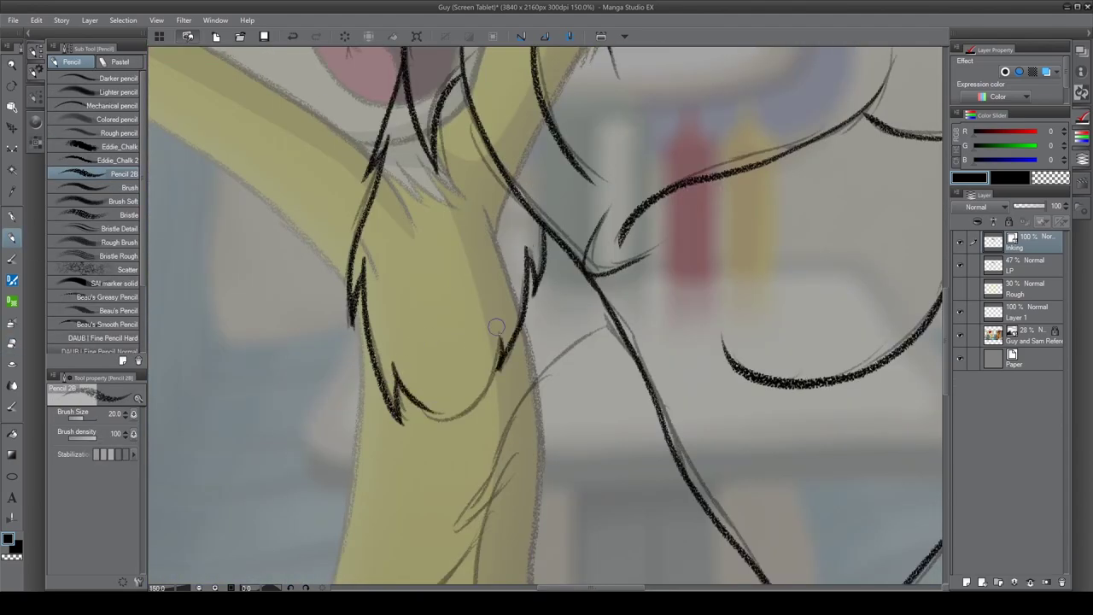
left_click_drag(501, 361, 477, 134)
left_click_drag(288, 342, 371, 119)
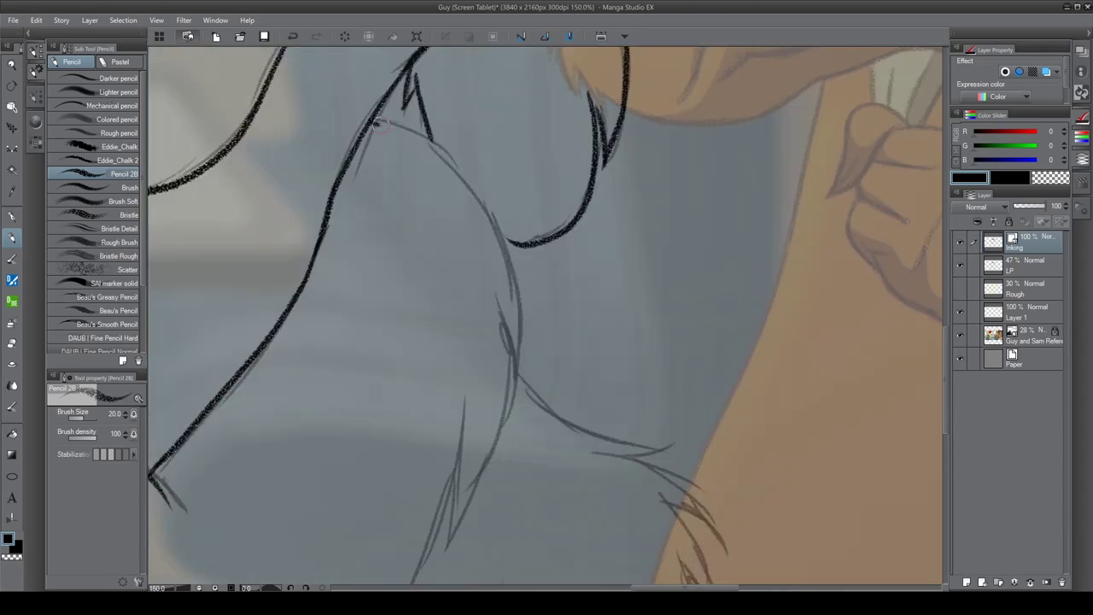
Step: Ink the wreath's furry outer edge from the right side around its lower point and up the left side
mouse_move(476, 427)
left_mouse_down()
mouse_move(444, 282)
mouse_move(393, 196)
mouse_move(454, 257)
left_mouse_up()
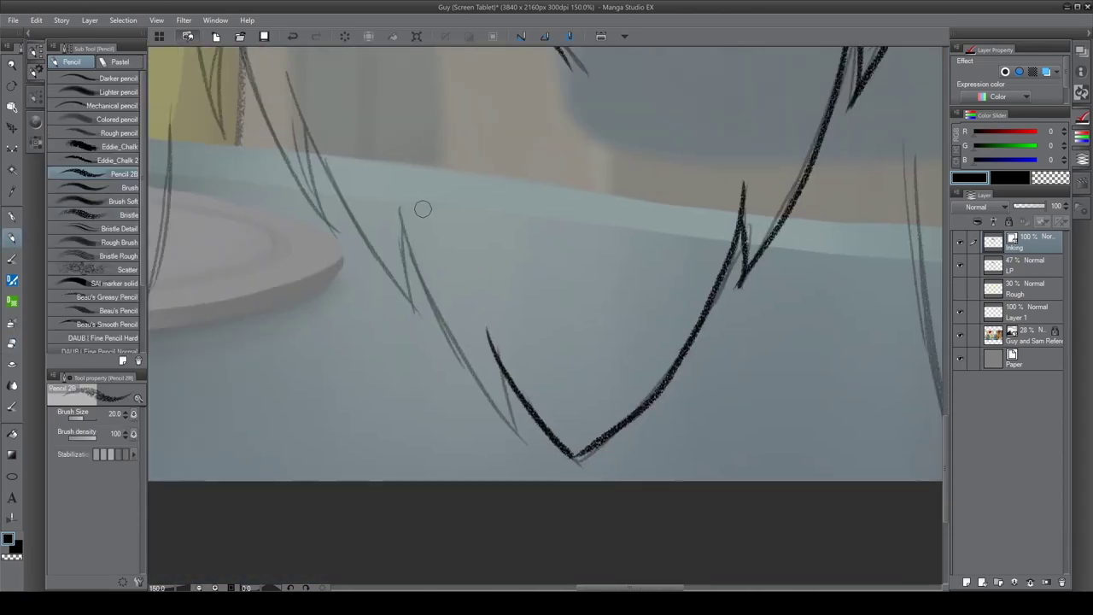
mouse_move(536, 305)
left_mouse_down()
mouse_move(471, 302)
mouse_move(372, 264)
mouse_move(402, 397)
left_mouse_up()
key("ctrl+z")
left_click_drag(362, 226, 376, 363)
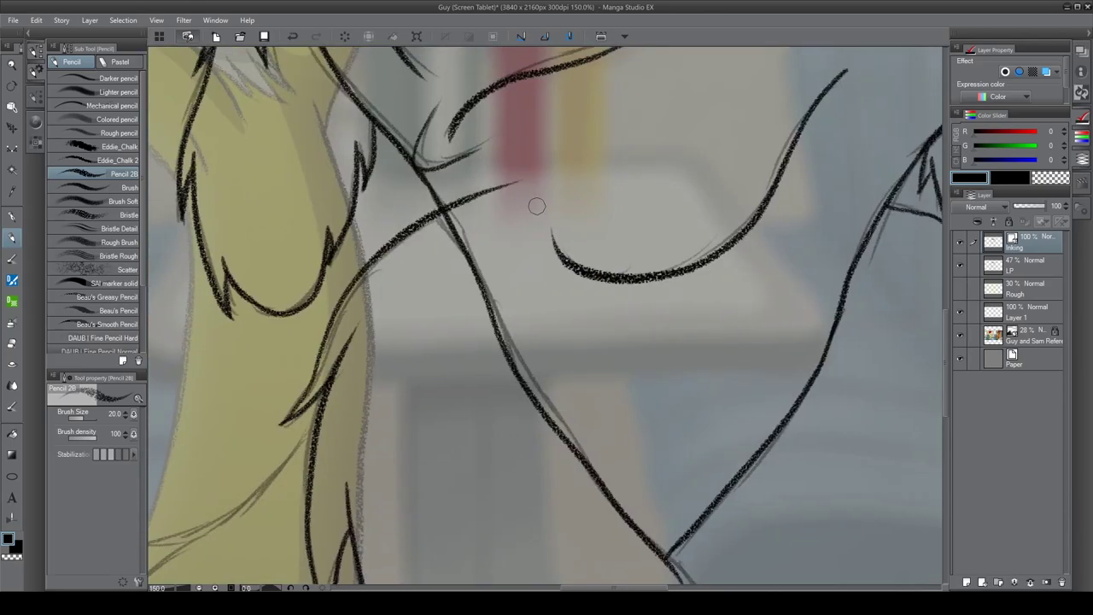
Step: Trim the overshooting ends of the inked lines on the figure with the Vector eraser
key("ctrl+0")
scroll(571, 169, "up", 5)
scroll(571, 169, "down", 3)
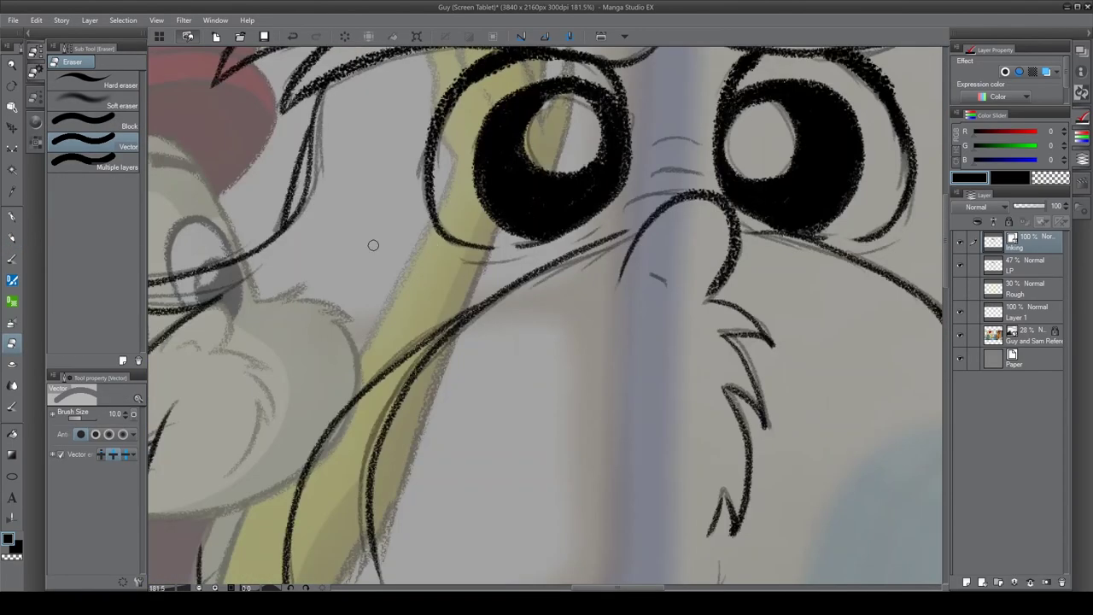
key("ctrl+0")
Step: Ink the furry shoulders and the arms, and hide the LP and reference layers
scroll(508, 150, "up", 5)
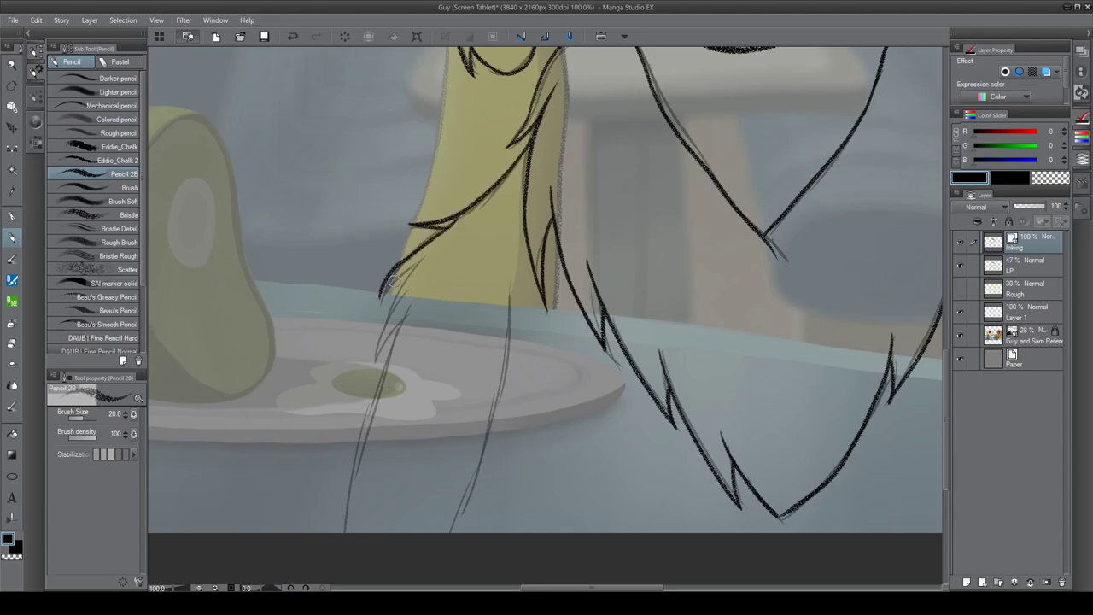
left_click_drag(413, 299, 69, 312)
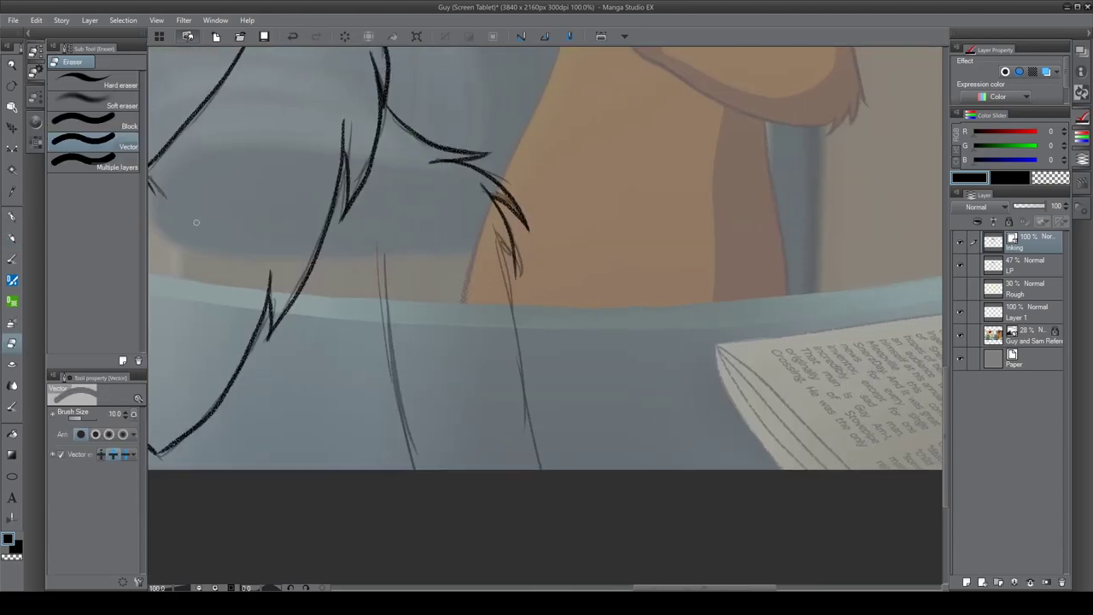
key("ctrl+0")
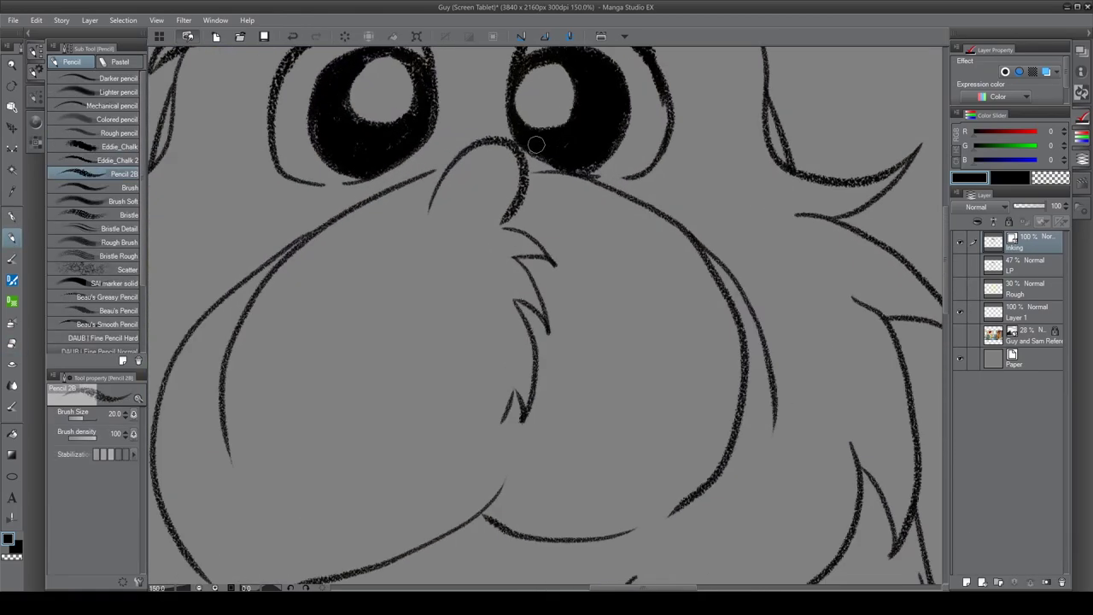
Step: Thin the inked lines around the mouth using Correct line width with thin width 1.0 and brush size 40
scroll(515, 271, "down", 2)
key("y")
key("ctrl+0")
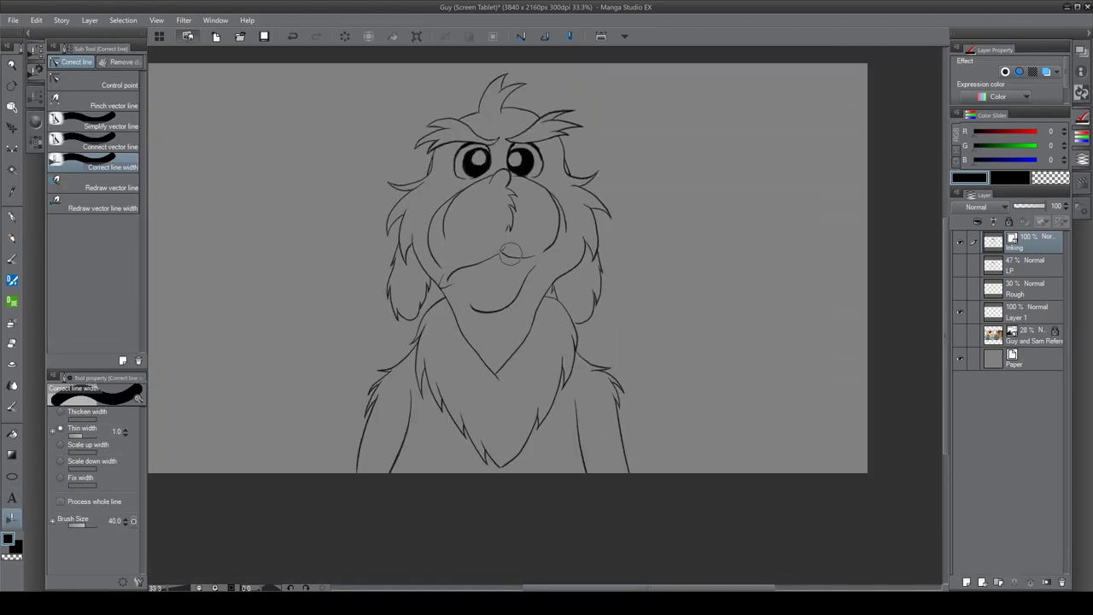
scroll(577, 202, "down", 2)
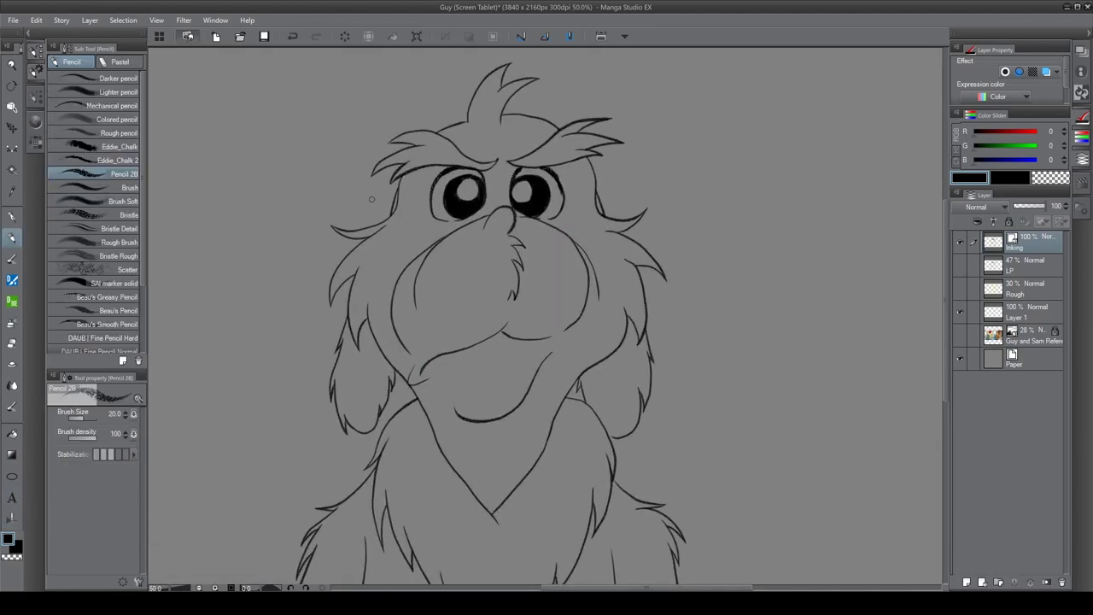
Step: Ink the wrinkles above the nose and the creases under both eyes with Pencil 2B, using the LP layer as guide
scroll(576, 196, "up", 4)
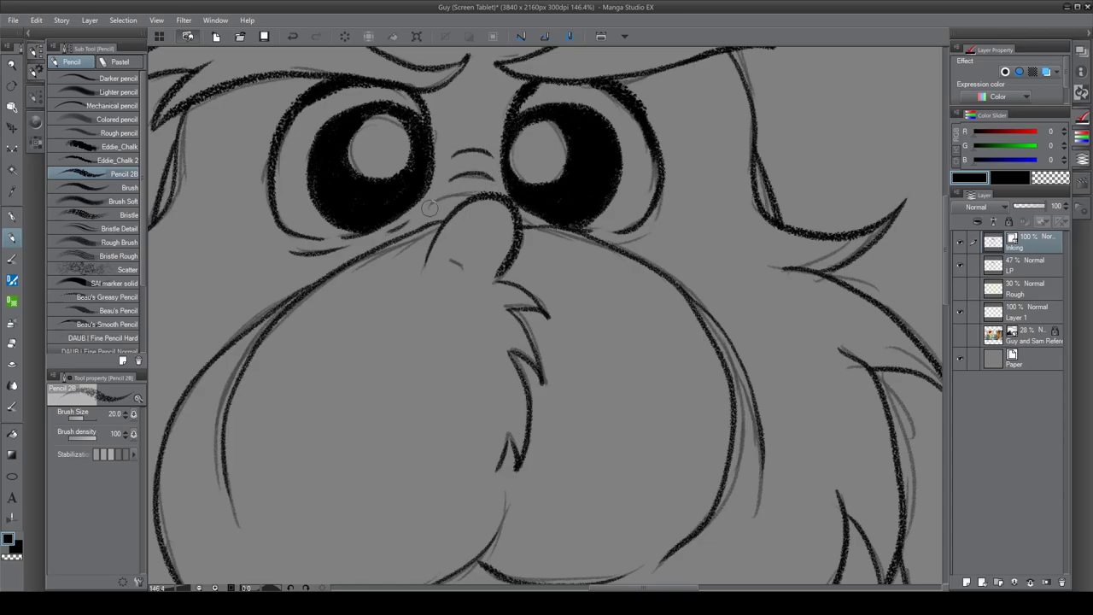
scroll(466, 209, "down", 3)
key("ctrl+0")
scroll(465, 229, "up", 6)
Step: Thin the wrinkle and crease lines around the nose and eyes using Correct line width at brush size 25
key("y")
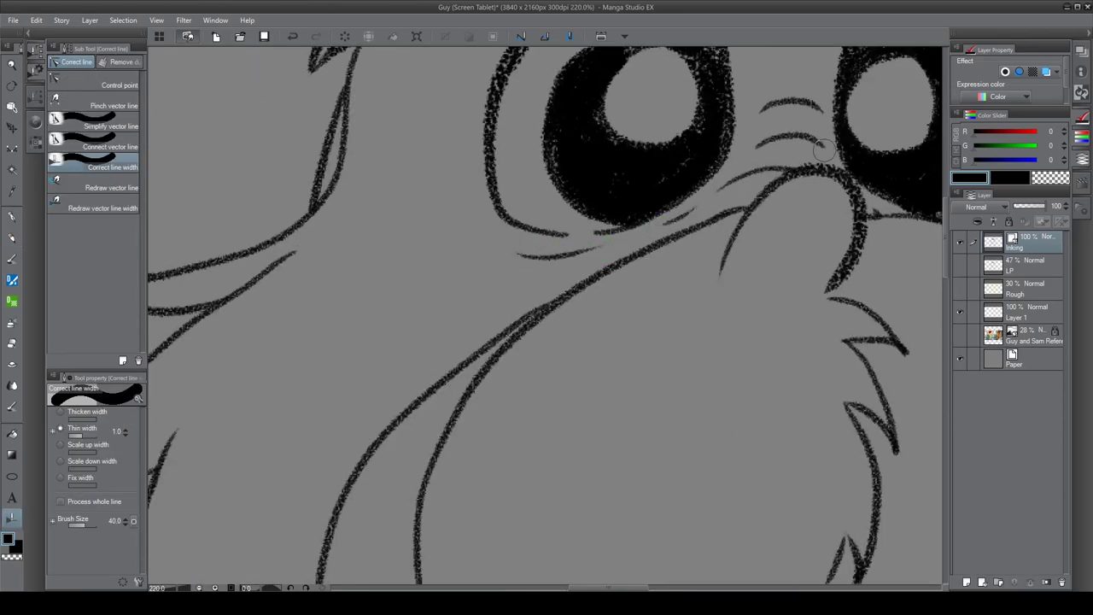
scroll(766, 168, "down", 3)
scroll(415, 249, "up", 3)
scroll(507, 188, "down", 3)
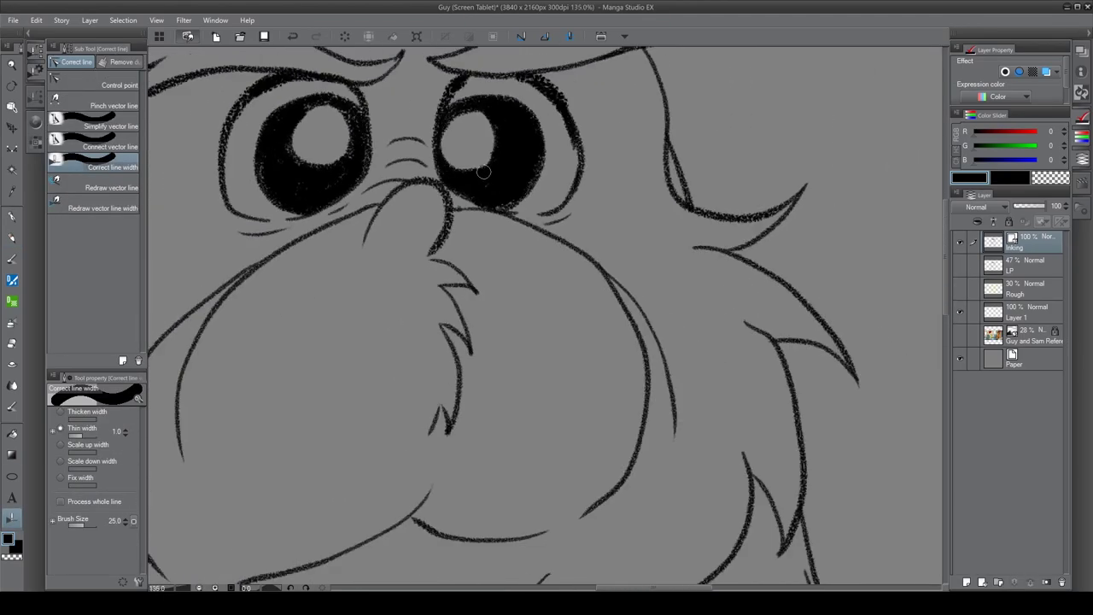
Step: Refine the figure's inked outlines with the vector line correction tools
key("ctrl+0")
left_click(94, 125)
left_click_drag(307, 256, 598, 501)
left_click_drag(376, 256, 427, 128)
scroll(427, 128, "up", 3)
scroll(639, 151, "down", 4)
Step: Thicken the outer line of the arm on the left using Correct line width with thicken width 0.5
key("p")
scroll(613, 252, "up", 6)
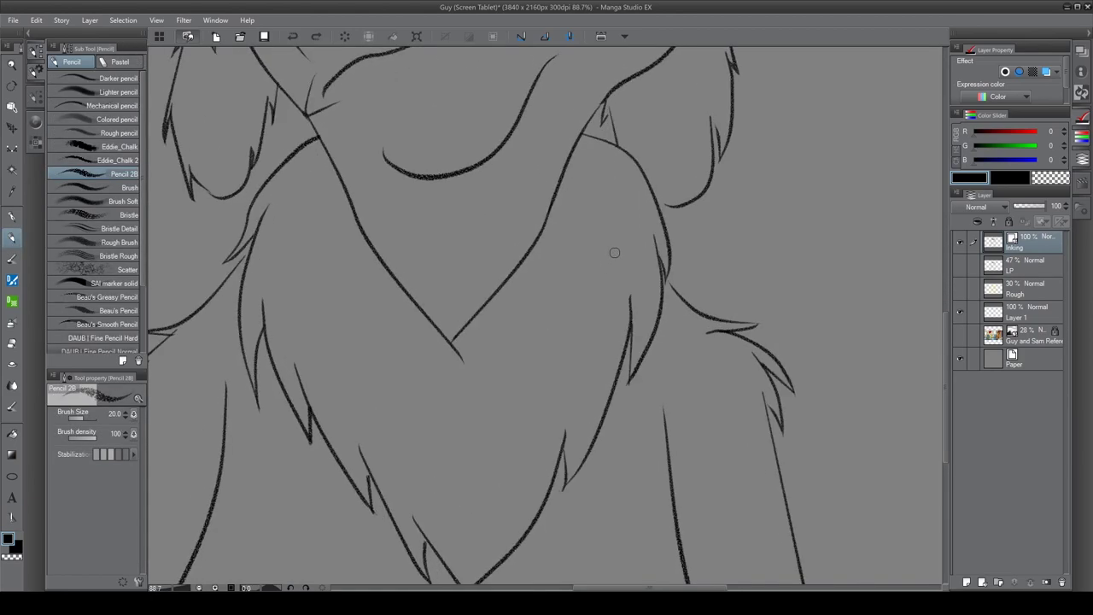
scroll(614, 251, "down", 4)
scroll(512, 341, "up", 1)
key("y")
left_click_drag(398, 382, 392, 436)
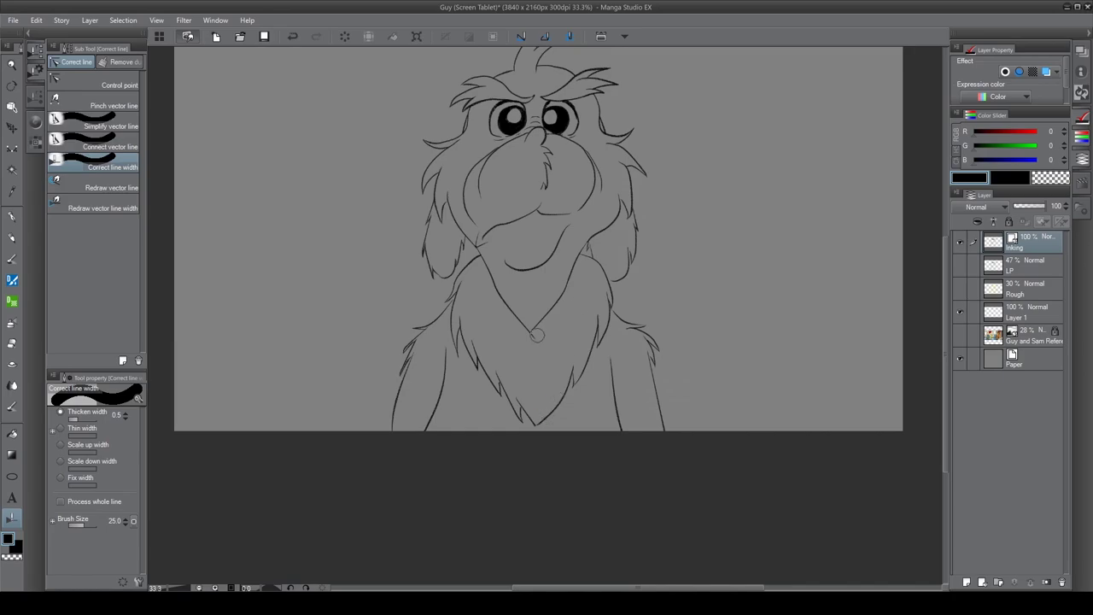
Step: Check the inked ears and face up close and undo the last stroke
key("p")
scroll(628, 181, "up", 8)
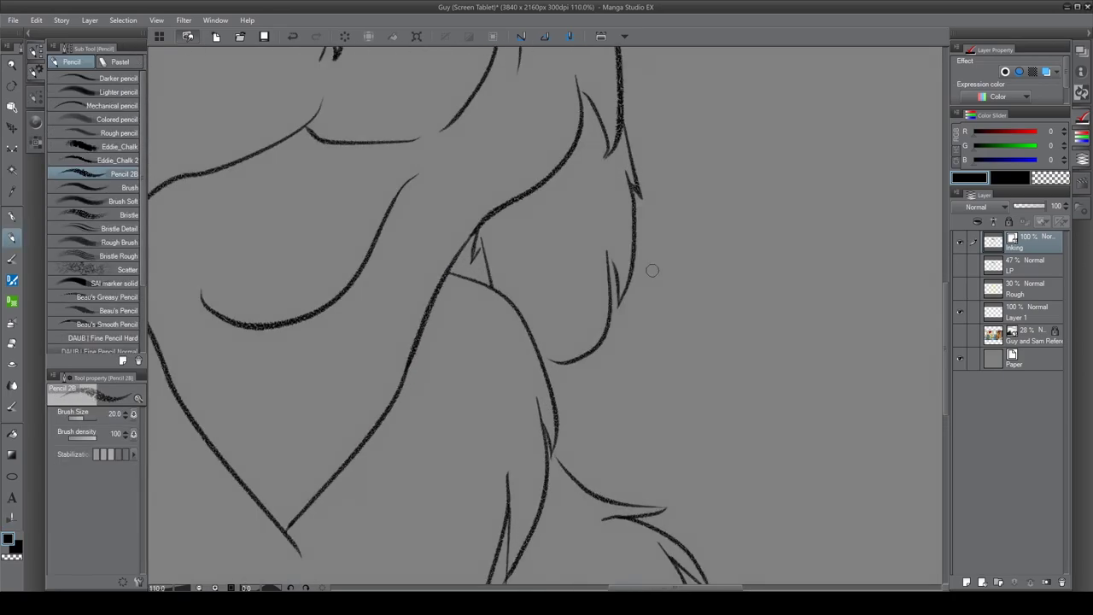
scroll(391, 330, "down", 8)
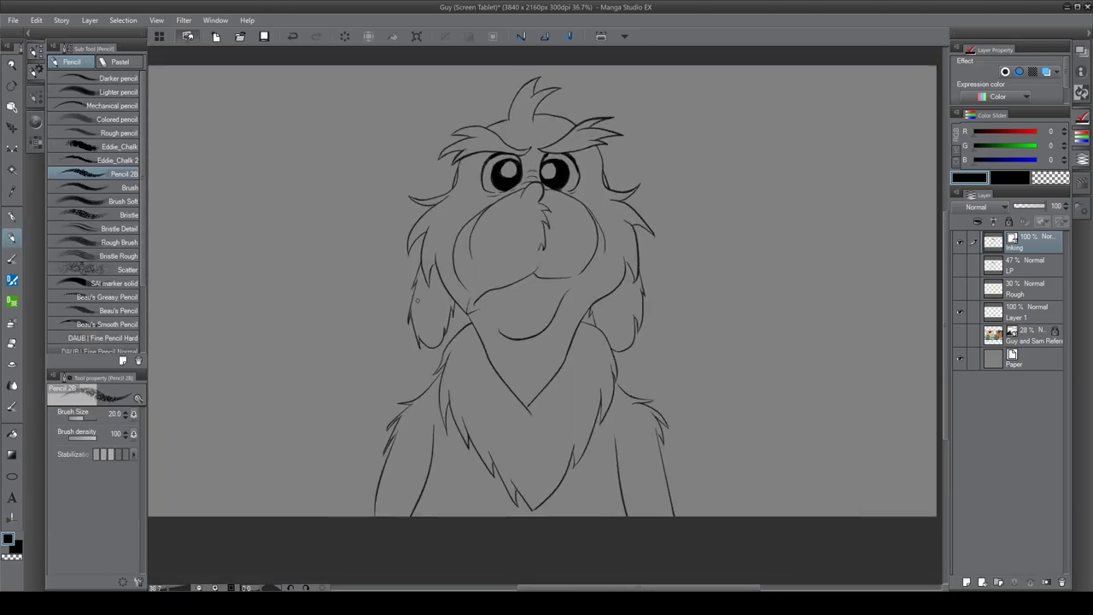
scroll(400, 287, "up", 9)
key("p")
key("p")
key("ctrl+z")
scroll(470, 234, "down", 8)
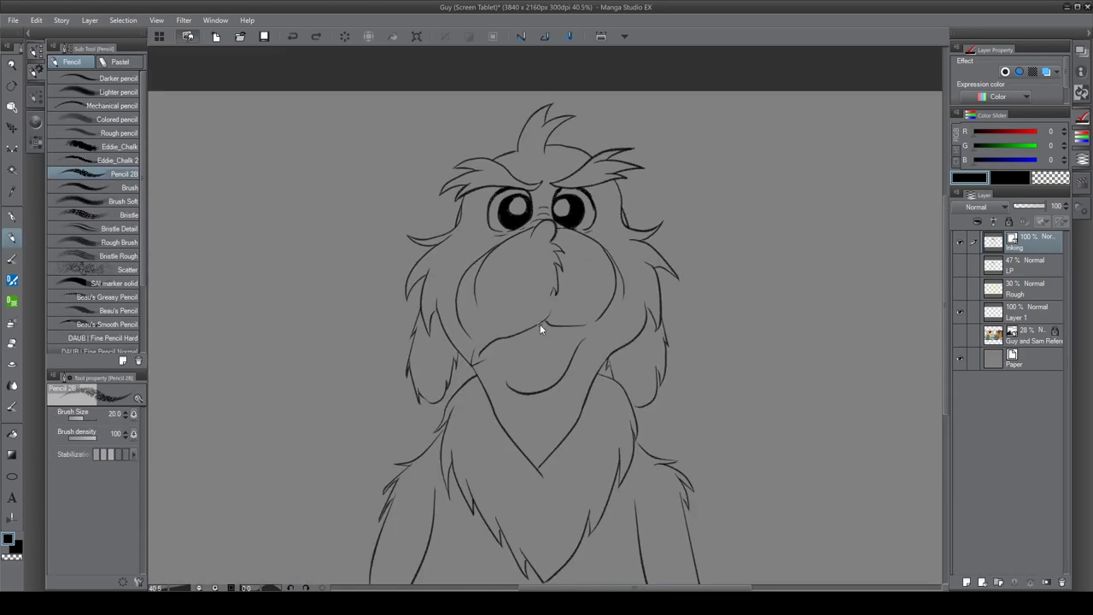
scroll(540, 325, "down", 3)
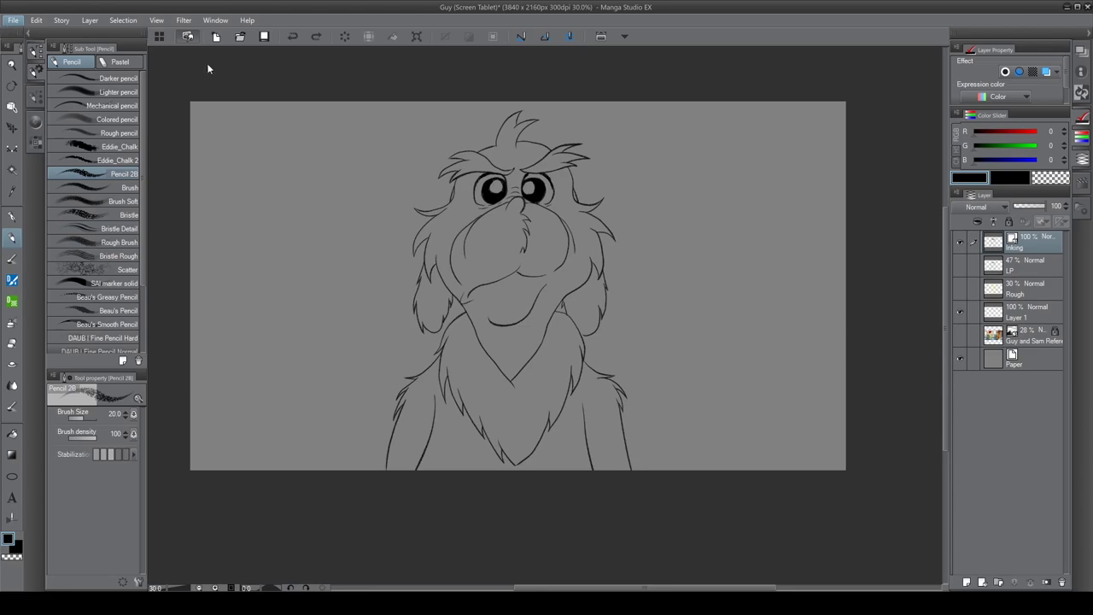
Step: Select the lower lip line with the Continuous Curve Marquee and adjust its placement with a free transform
key("ctrl+plus")
key("y")
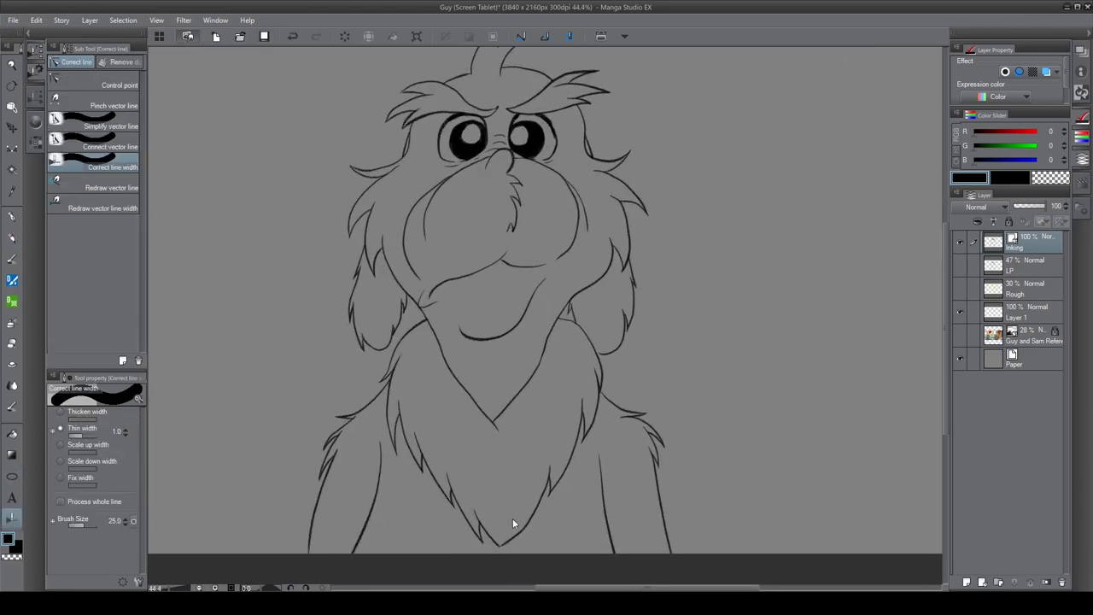
scroll(670, 316, "down", 3)
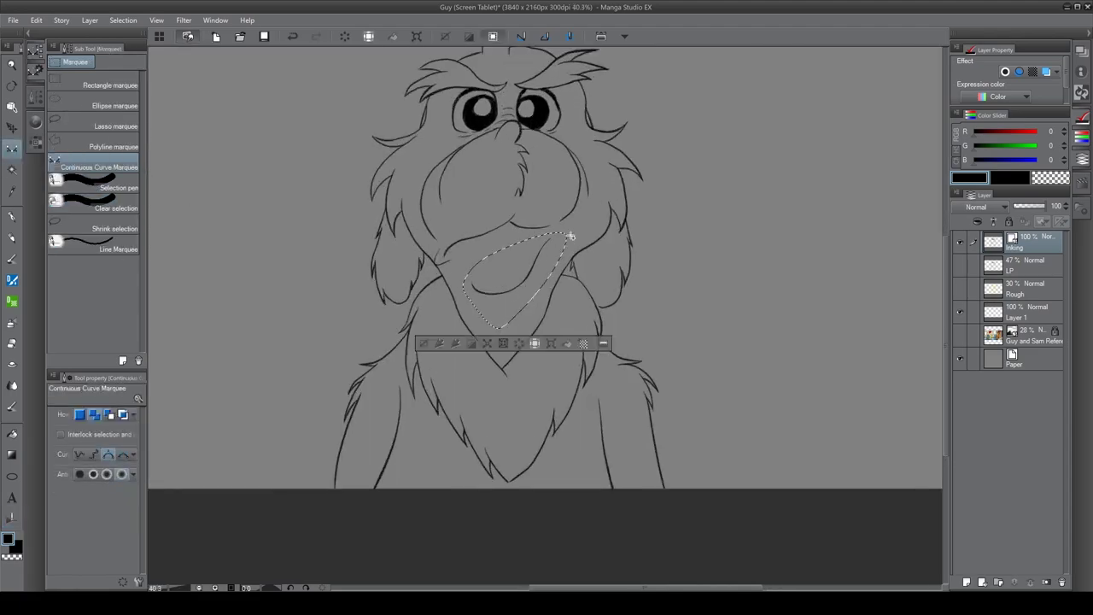
key("ctrl+t")
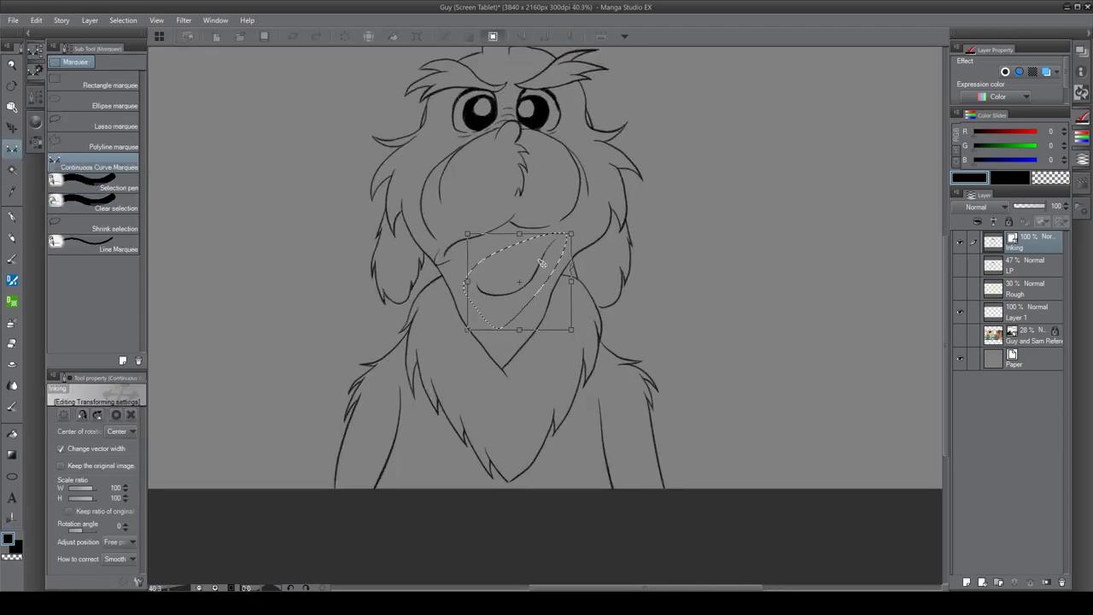
key("Return")
Step: Save the inked drawing and return to the Pencil 2B brush
key("ctrl+minus")
key("ctrl+minus")
key("p")
key("ctrl+plus")
key("ctrl+plus")
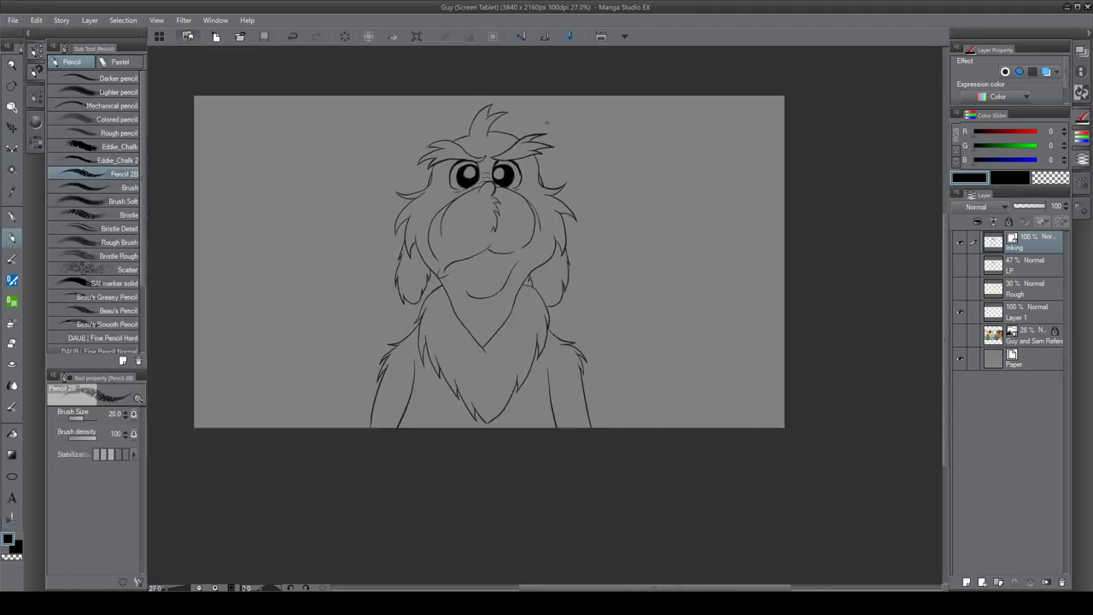
Step: Add a raster layer named Lines Fill above Inking and show the reference layer at 100% opacity
key("ctrl+shift+n")
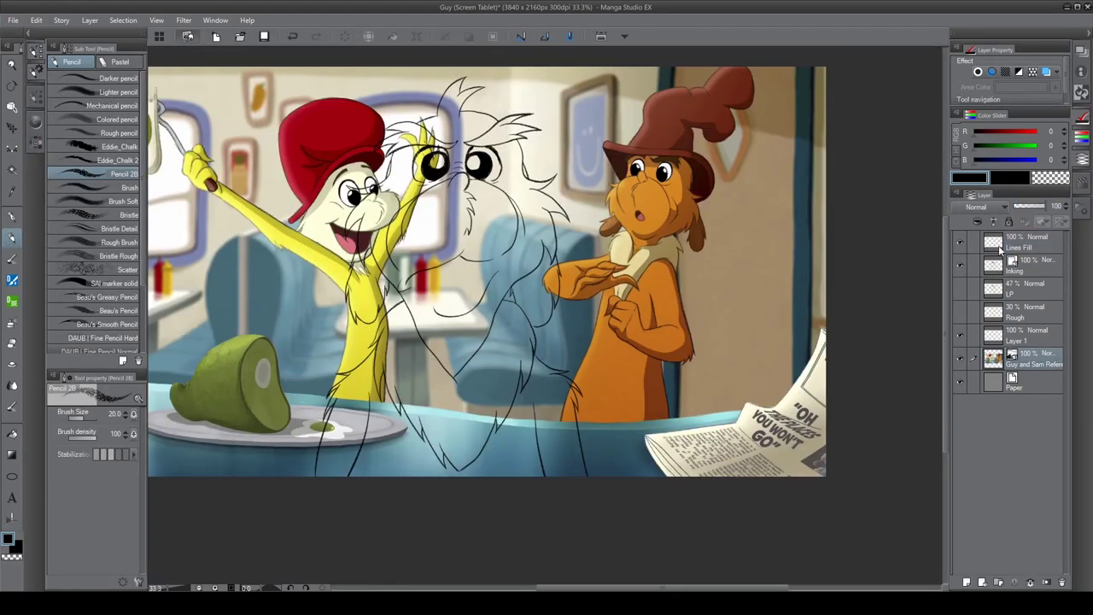
scroll(575, 226, "up", 5)
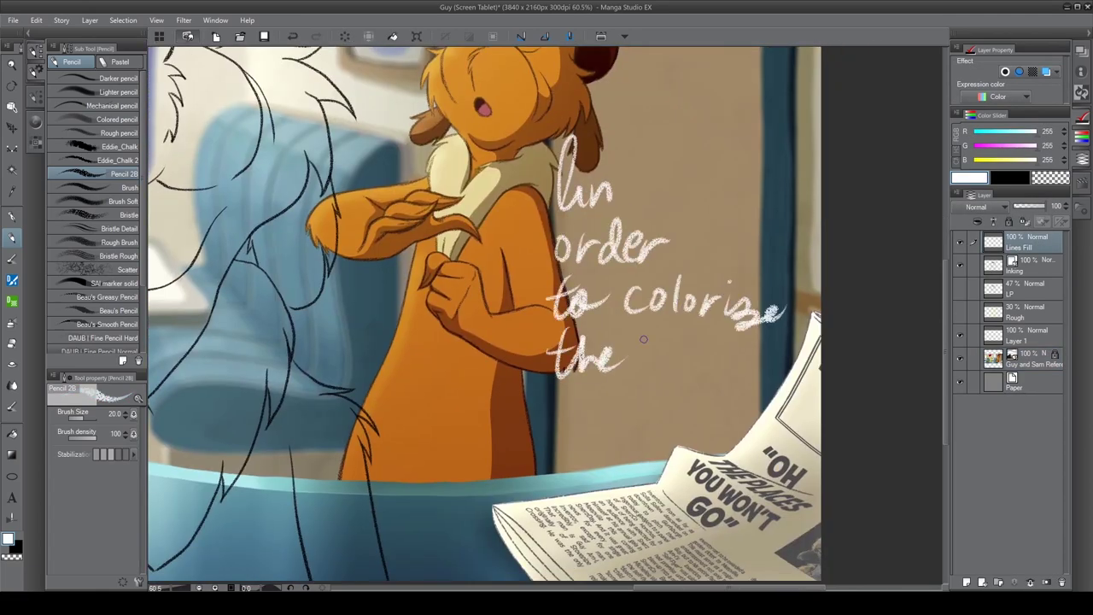
Step: Handwrite a note over the reference about adding a layer on top of the inking layer and setting its alpha
scroll(586, 454, "down", 3)
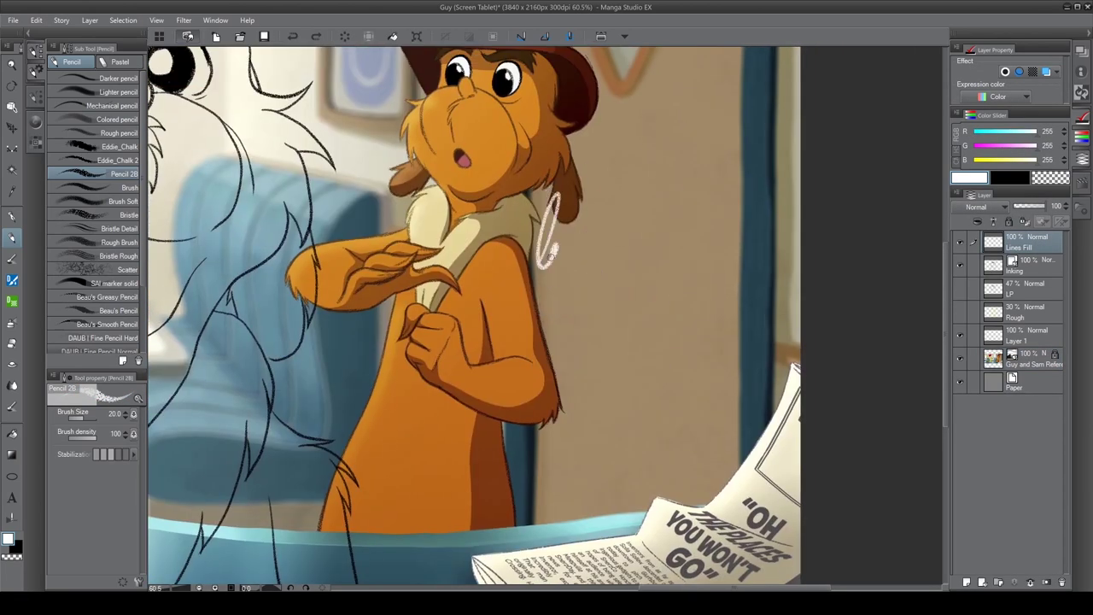
left_click_drag(610, 473, 734, 444)
key("x")
scroll(597, 341, "down", 3)
left_click_drag(512, 342, 709, 358)
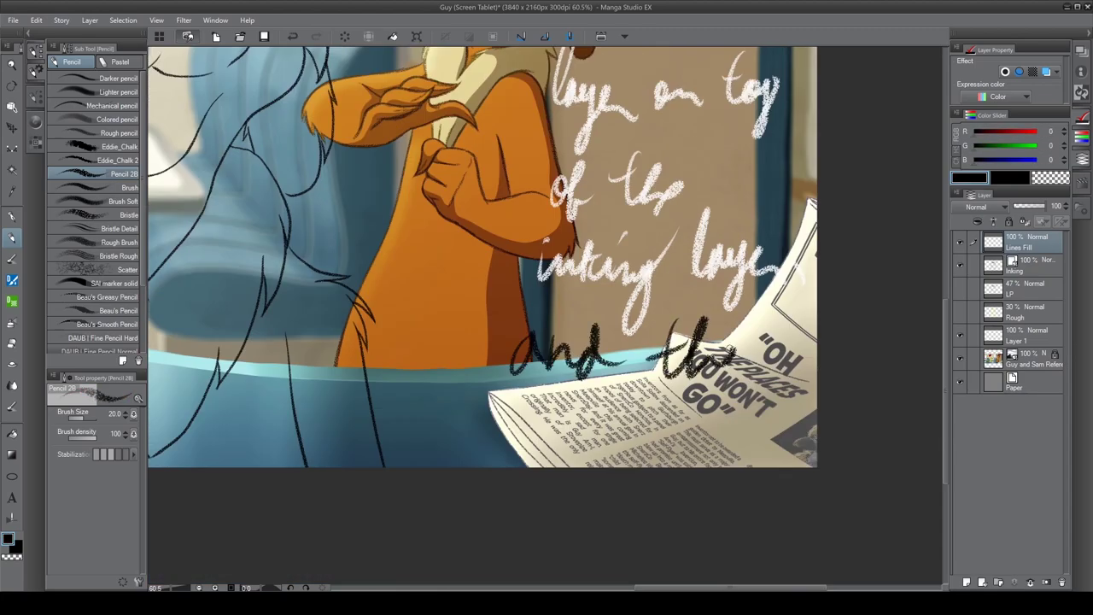
key("ctrl+z")
left_click_drag(346, 239, 461, 256)
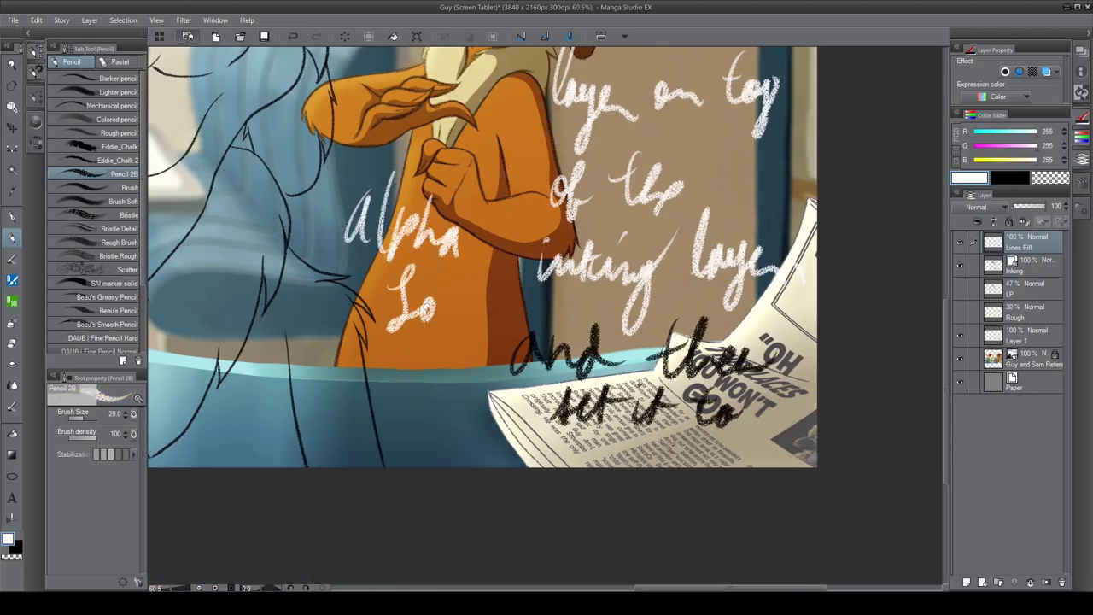
Step: Handwrite an alternative note in white starting with "Or," beside the orange character
left_click_drag(512, 153, 559, 200)
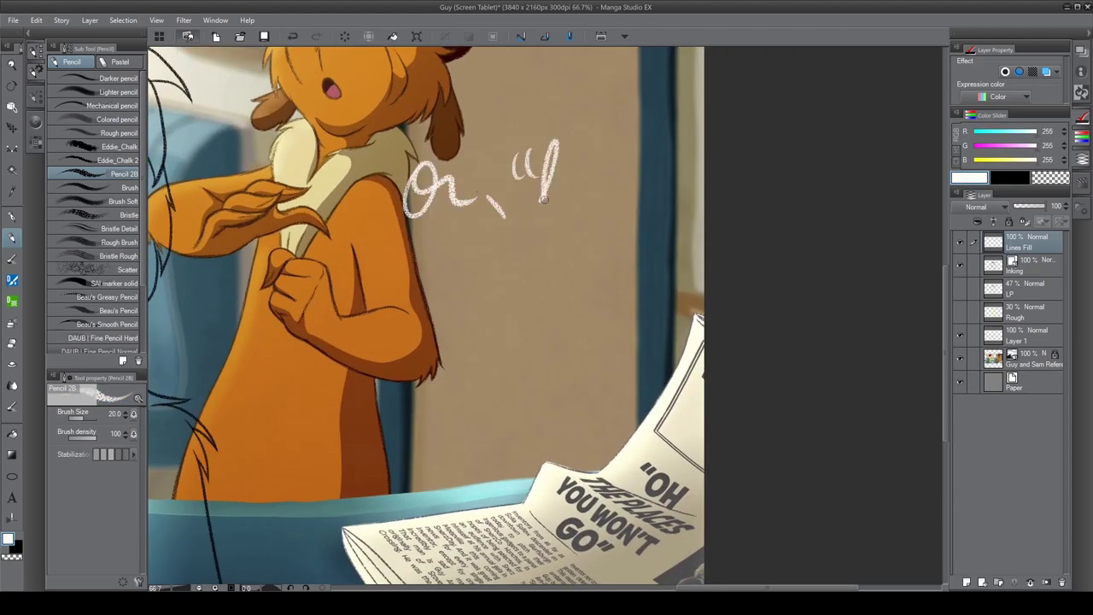
left_click_drag(546, 162, 615, 204)
left_click_drag(395, 256, 542, 333)
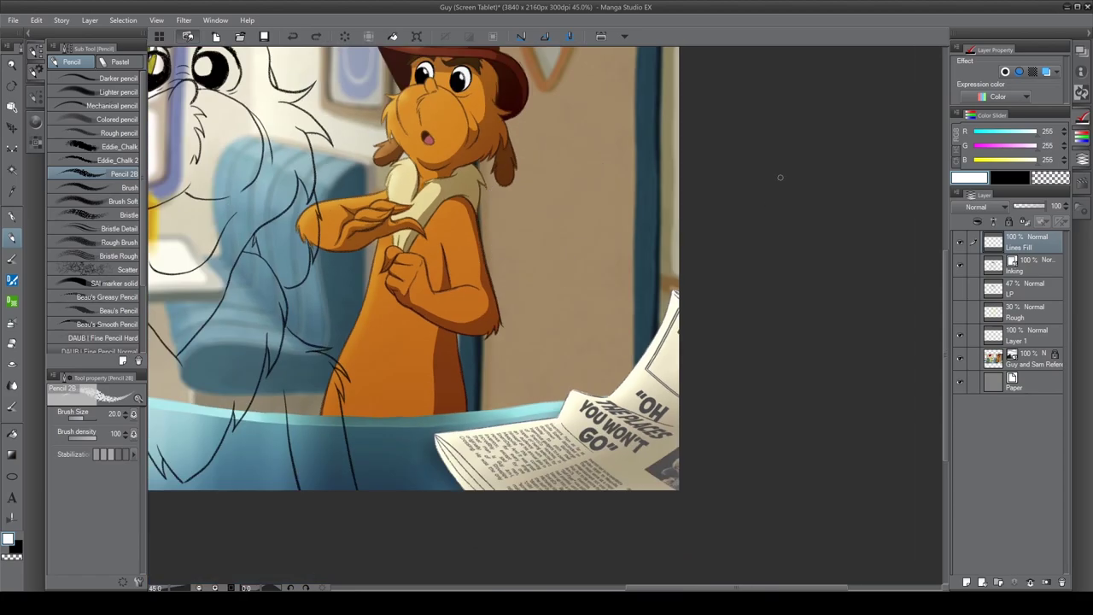
Step: Clip the Lines Fill layer to the Inking layer below it
scroll(778, 176, "down", 2)
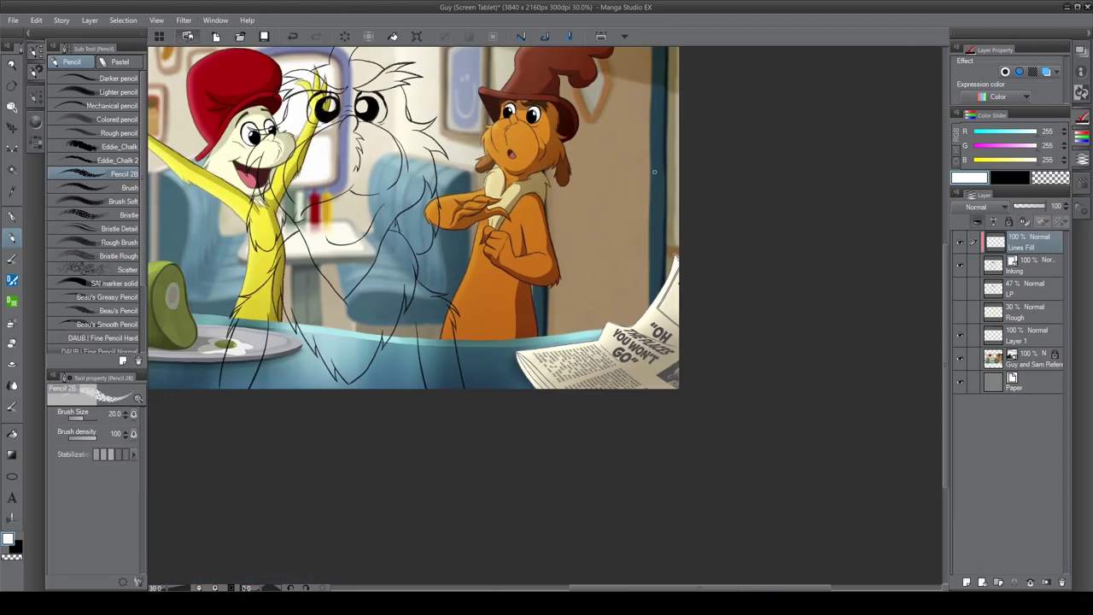
scroll(798, 198, "up", 3)
left_click_drag(517, 175, 709, 256)
left_click_drag(542, 295, 781, 329)
left_click_drag(427, 359, 555, 410)
left_click_drag(564, 358, 666, 427)
left_click_drag(427, 453, 580, 512)
left_click_drag(589, 444, 752, 427)
key("ctrl+z")
key("ctrl+z")
key("ctrl+z")
key("ctrl+z")
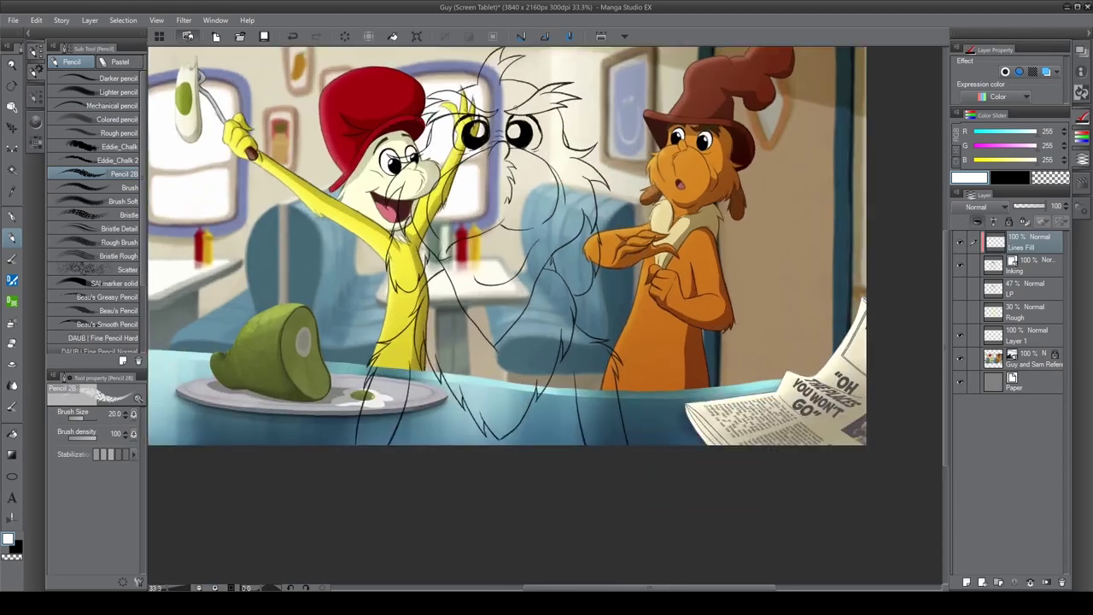
Step: Sample brown (R 94, G 65, B 25) from the orange character's outlines and choose the Opaque watercolor brush
scroll(510, 164, "up", 8)
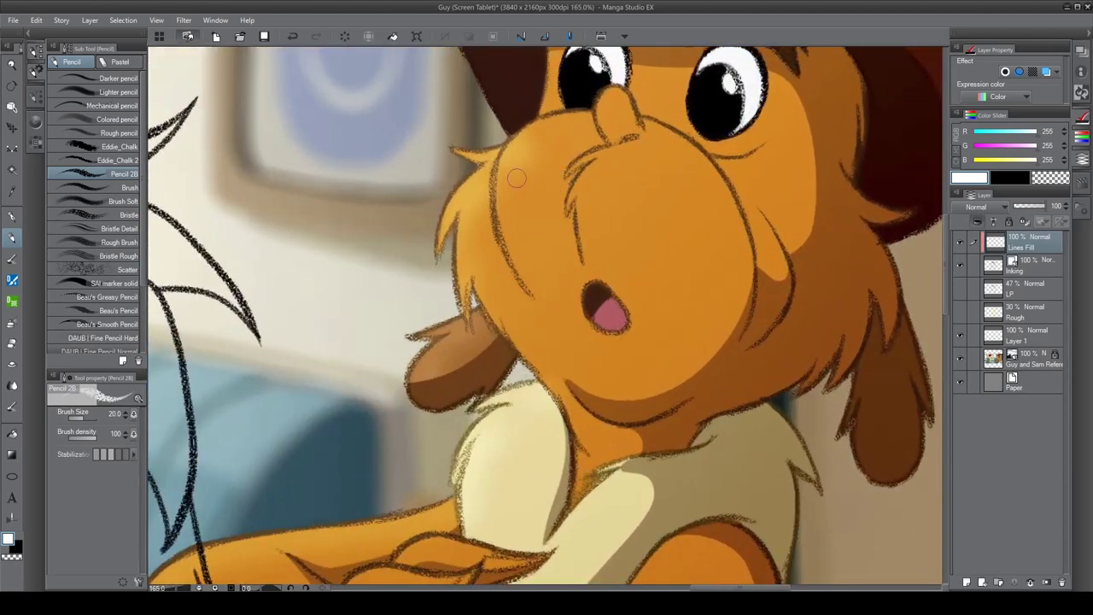
scroll(440, 187, "down", 10)
key("b")
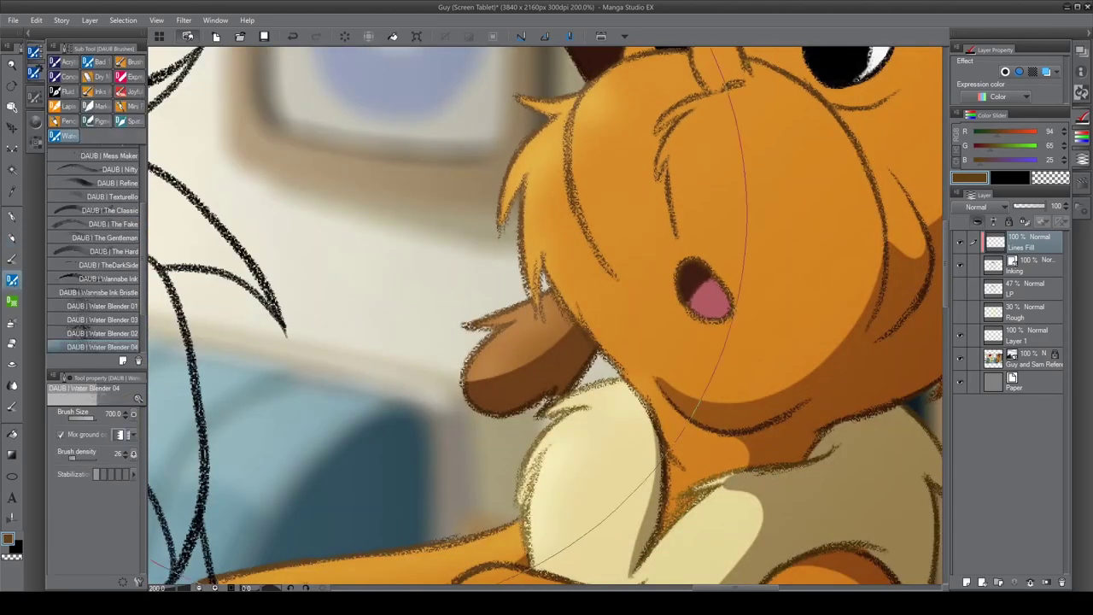
scroll(375, 191, "up", 2)
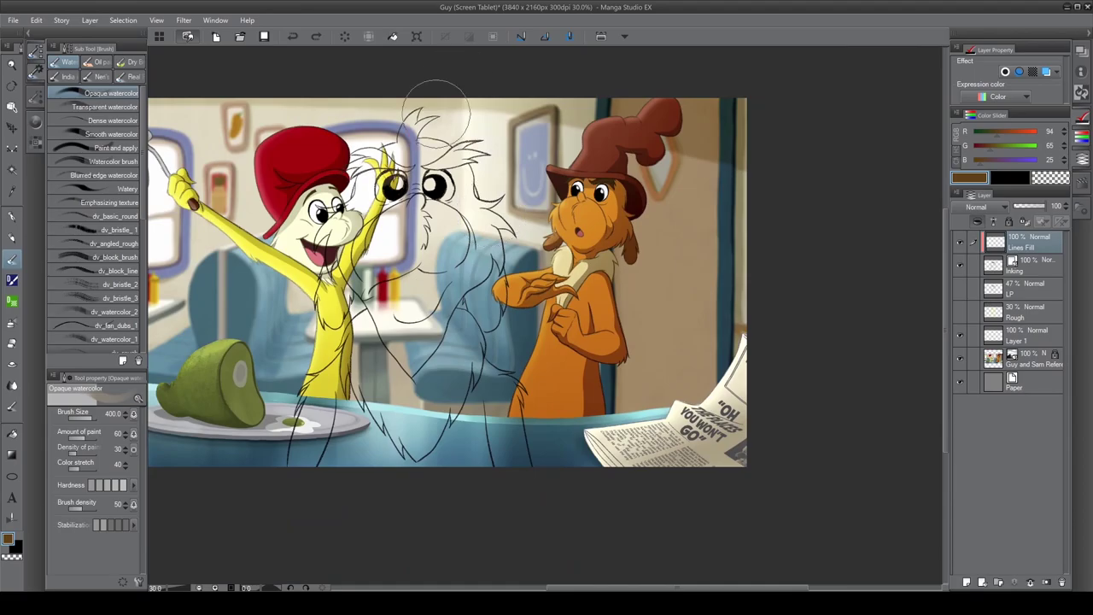
Step: Hide the reference and recolor the left cheek fur, mouth, nose and muzzle lines brown on the Lines Fill layer
scroll(338, 248, "up", 6)
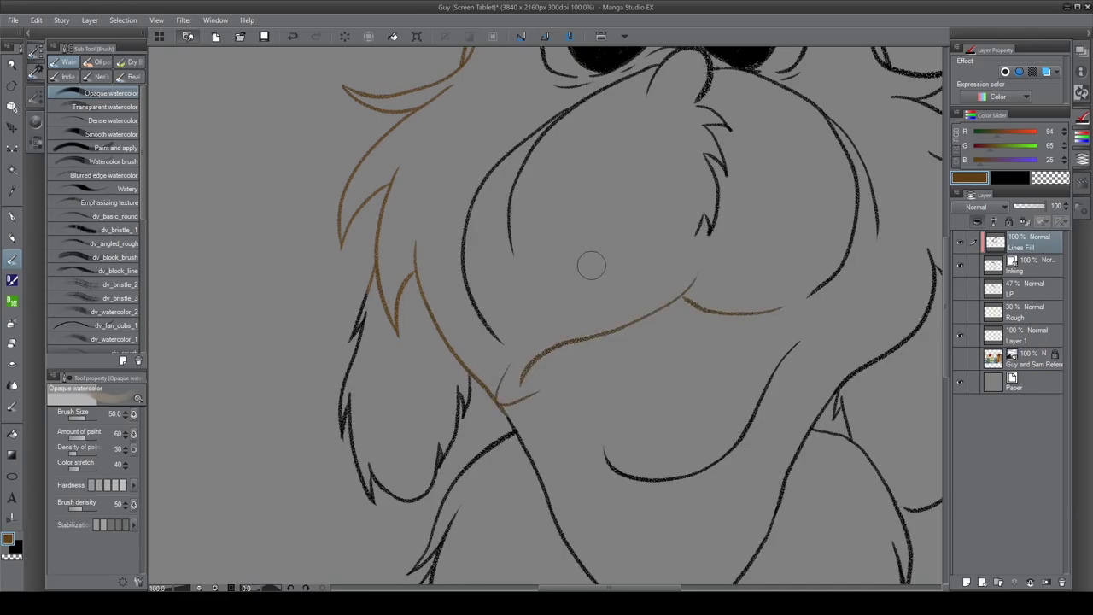
scroll(590, 269, "down", 2)
scroll(507, 370, "up", 4)
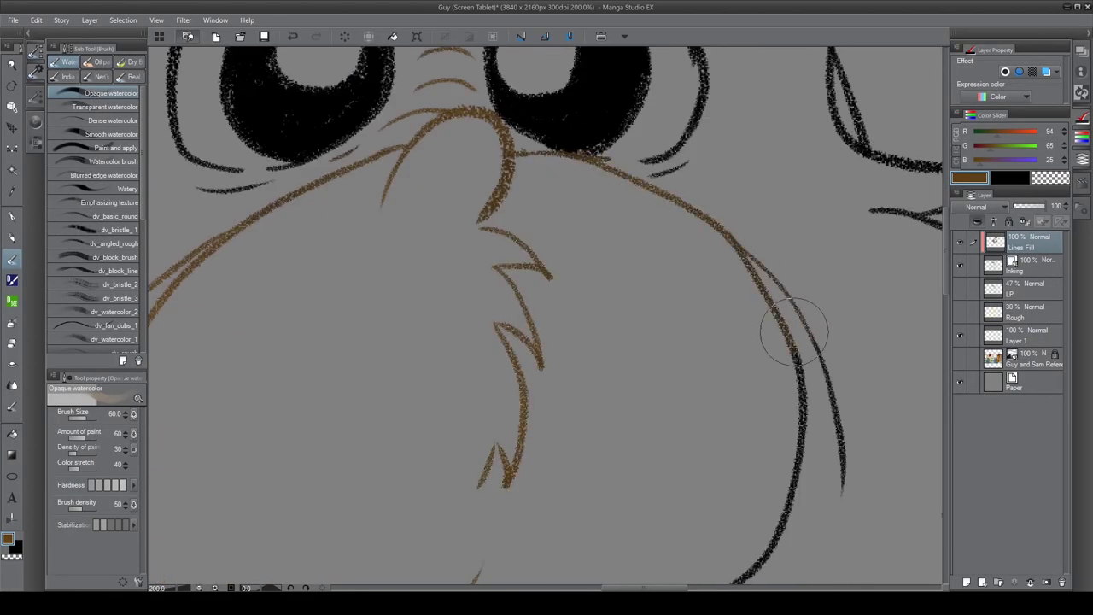
left_click_drag(794, 333, 794, 444)
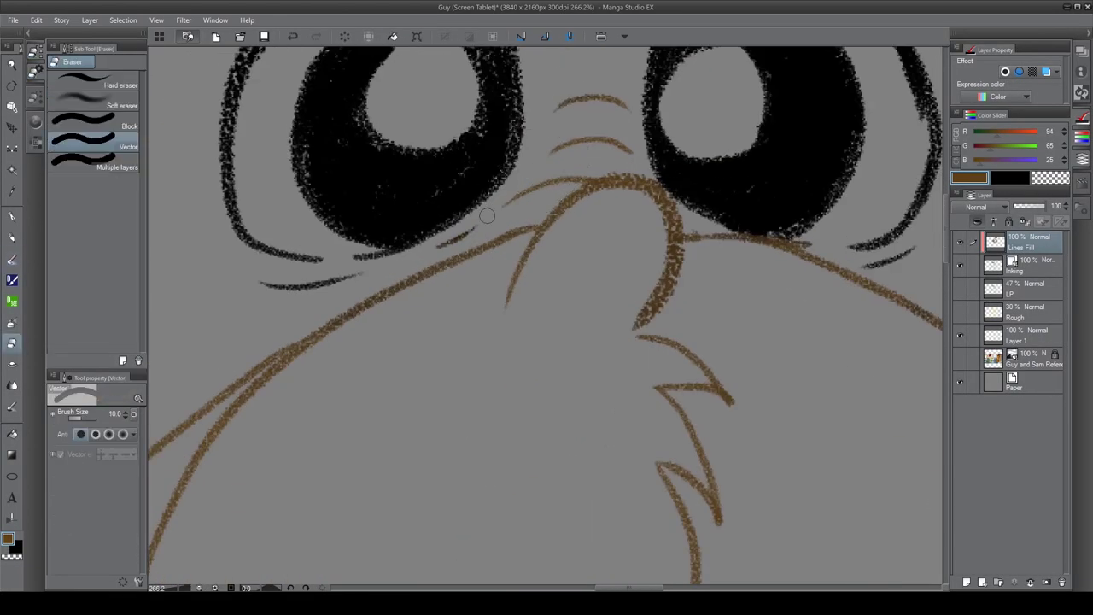
Step: Recolor the rest of the muzzle, the lower lip, the V-shaped neckline and the right cheek line brown
scroll(547, 316, "down", 2)
left_click_drag(608, 512, 607, 255)
scroll(617, 262, "down", 2)
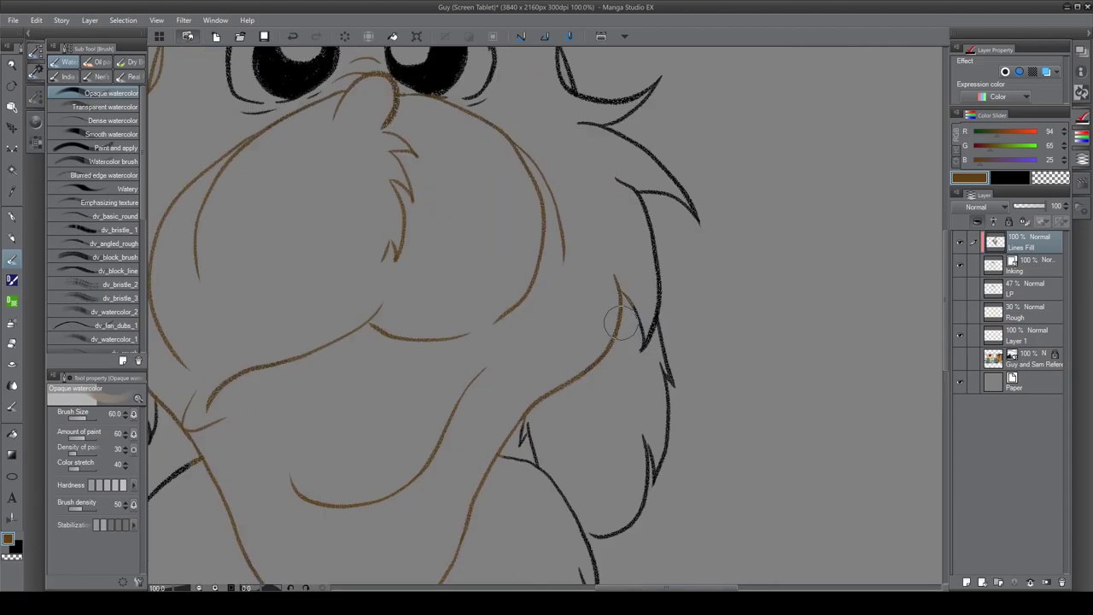
scroll(705, 384, "up", 2)
scroll(564, 172, "down", 3)
scroll(384, 271, "up", 2)
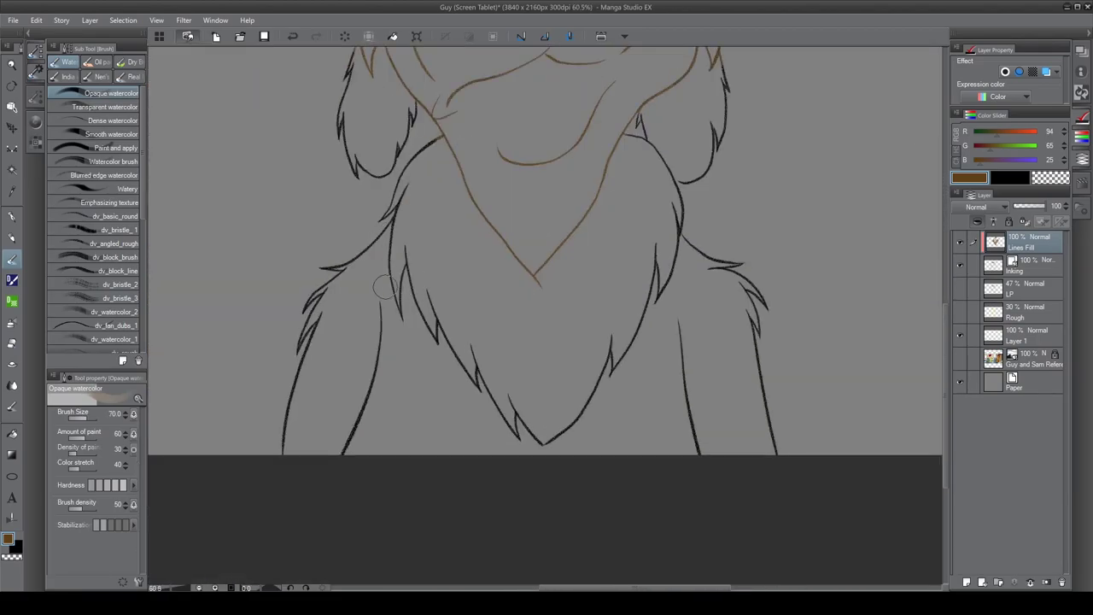
Step: Recolor the shoulders, arms, ears and head outline brown, and the wreath in olive brown (R 112, G 96, B 47)
scroll(363, 250, "down", 2)
scroll(357, 182, "up", 2)
key("bracketright")
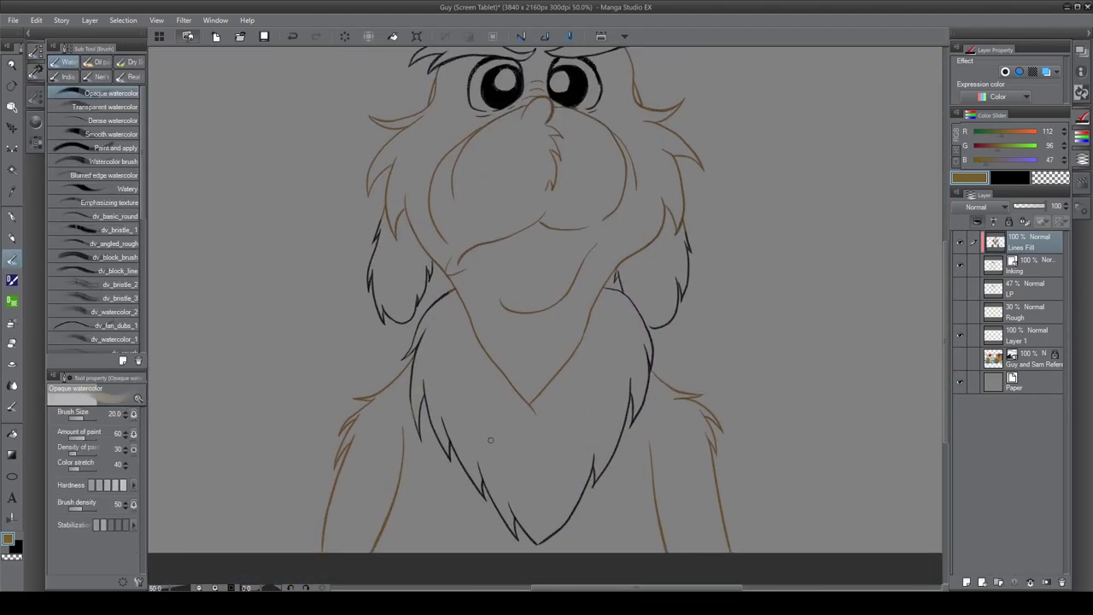
scroll(393, 177, "up", 3)
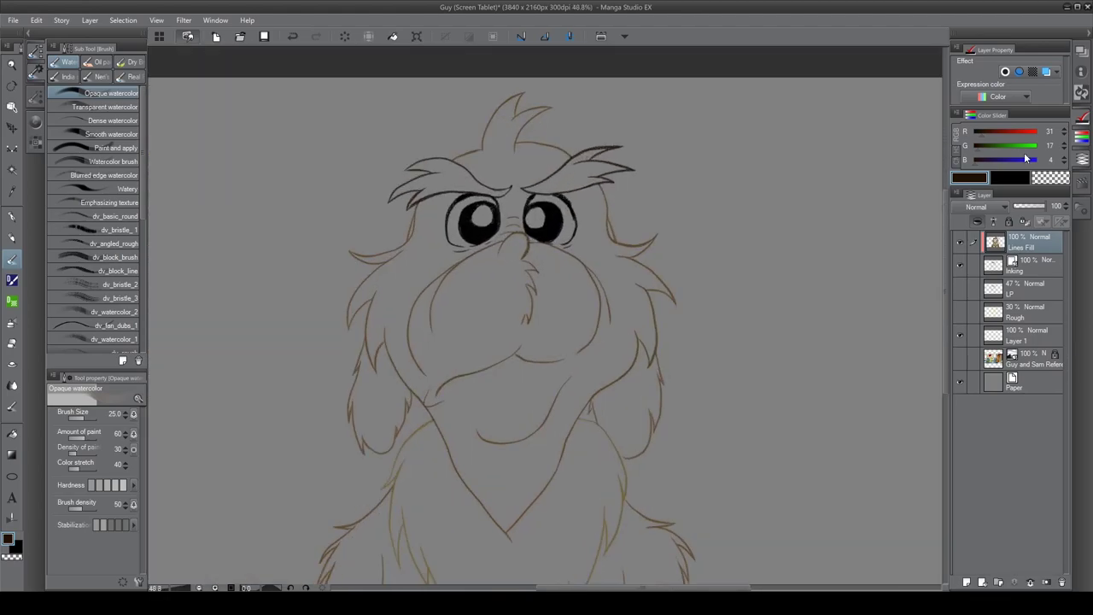
Step: Try white freehand lettering over the drawing on the Inking layer
left_click(1025, 265)
left_click_drag(717, 136, 842, 434)
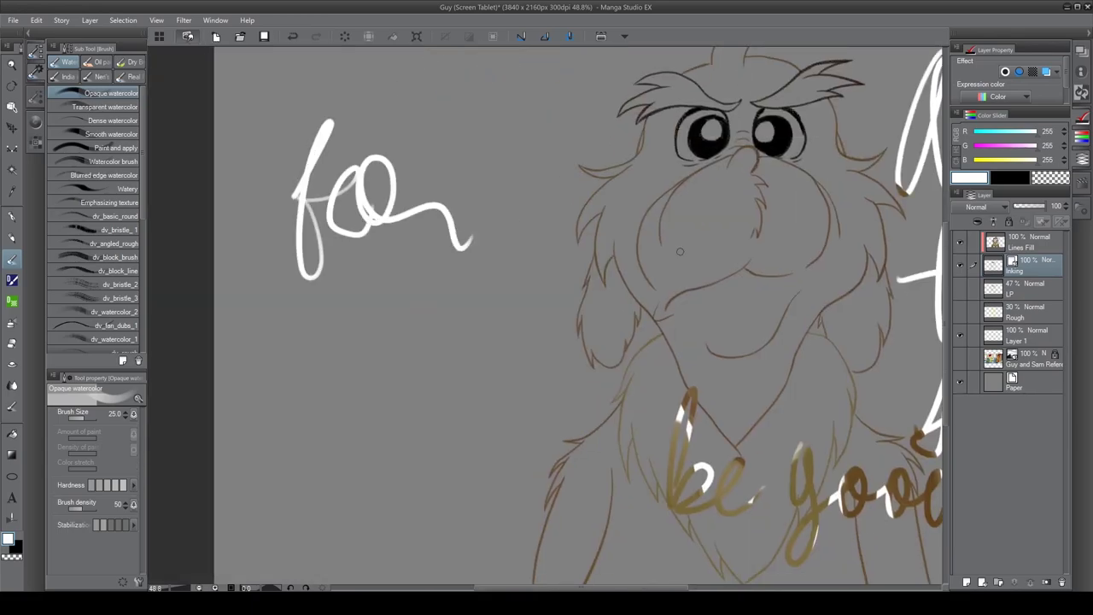
left_click_drag(312, 333, 556, 270)
key("ctrl+z")
left_click_drag(431, 337, 504, 328)
left_click_drag(516, 234, 537, 291)
key("ctrl+z")
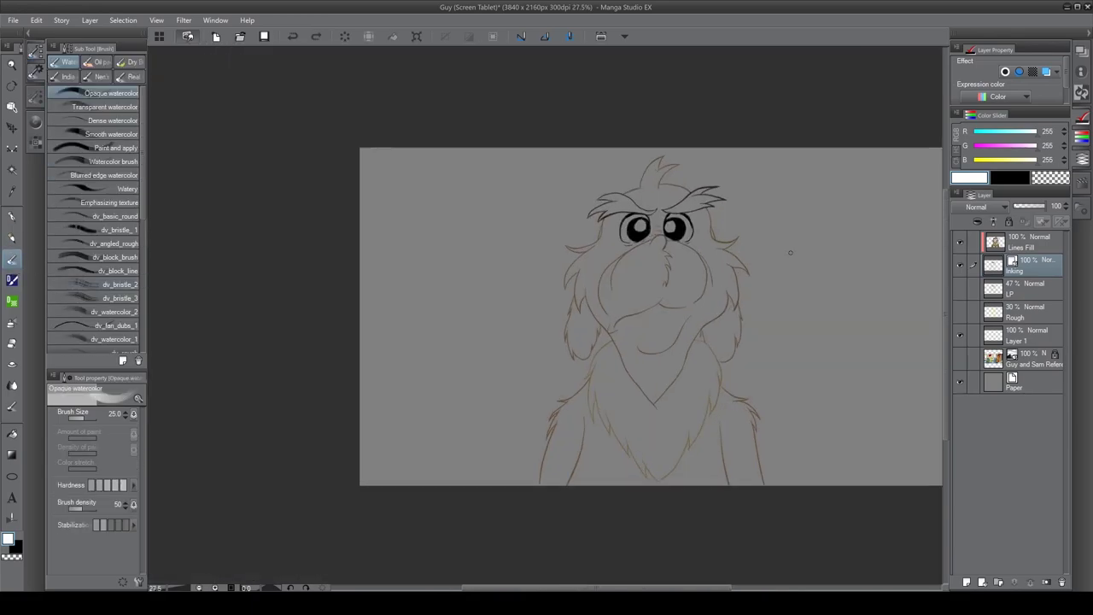
Step: Undo the test strokes and group Layer 1 into a folder above the reference image
left_click(1025, 335)
left_click_drag(397, 231, 450, 342)
key("ctrl+z")
key("ctrl+z")
key("ctrl+z")
key("ctrl+z")
key("ctrl+z")
key("ctrl+z")
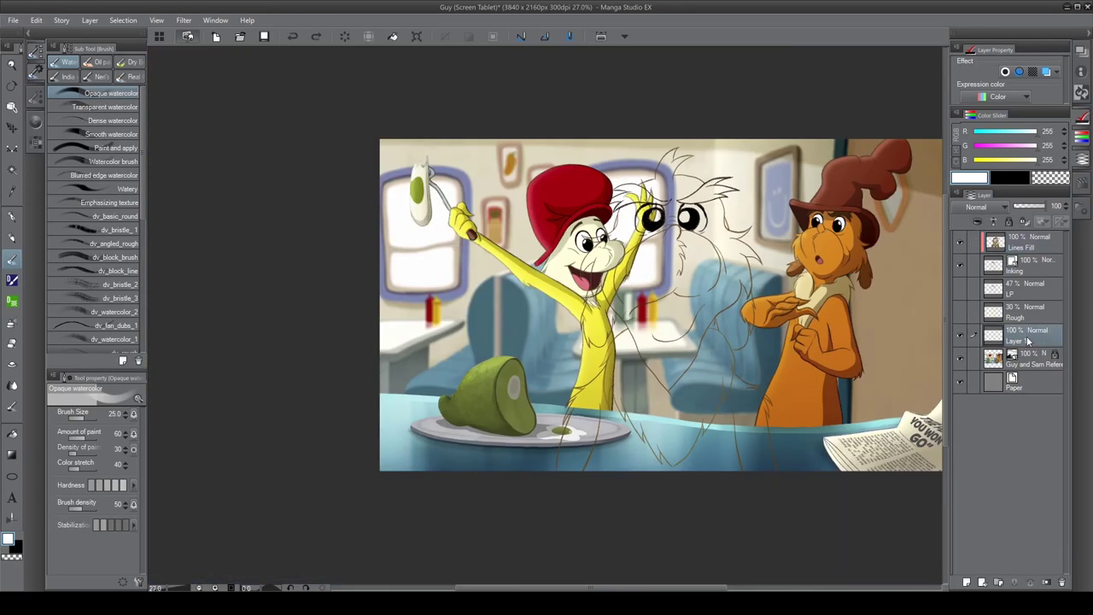
key("ctrl+g")
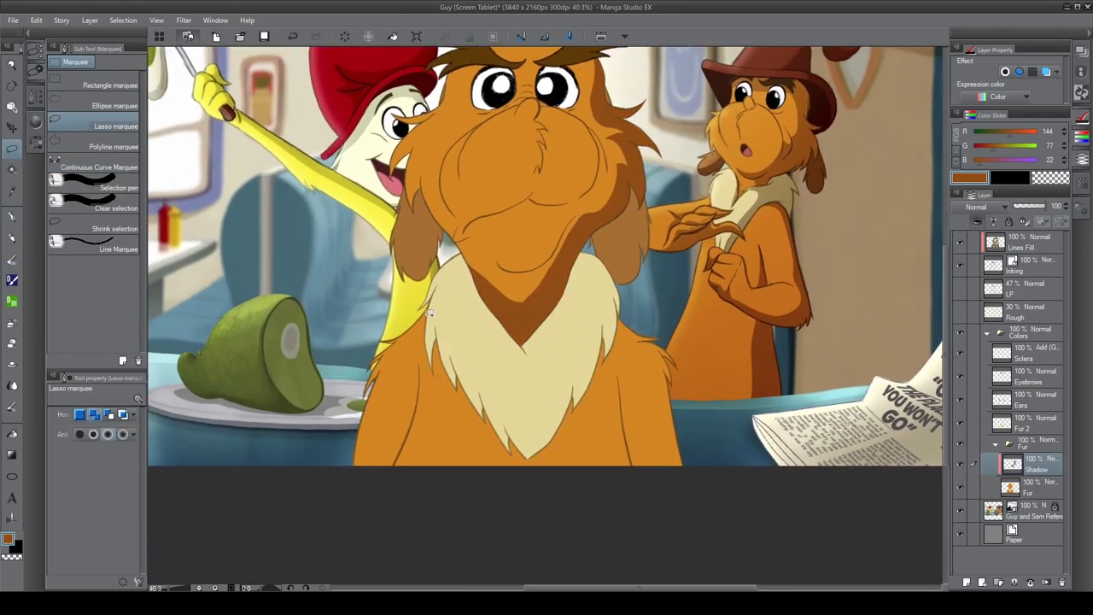
Step: Add brown (R 144, G 77, B 22) shadows beside the wreath, under the lower lip and in the right cheek fur on the Fur Shadow layer
mouse_move(601, 385)
left_mouse_down()
mouse_move(598, 376)
mouse_move(633, 463)
left_mouse_up()
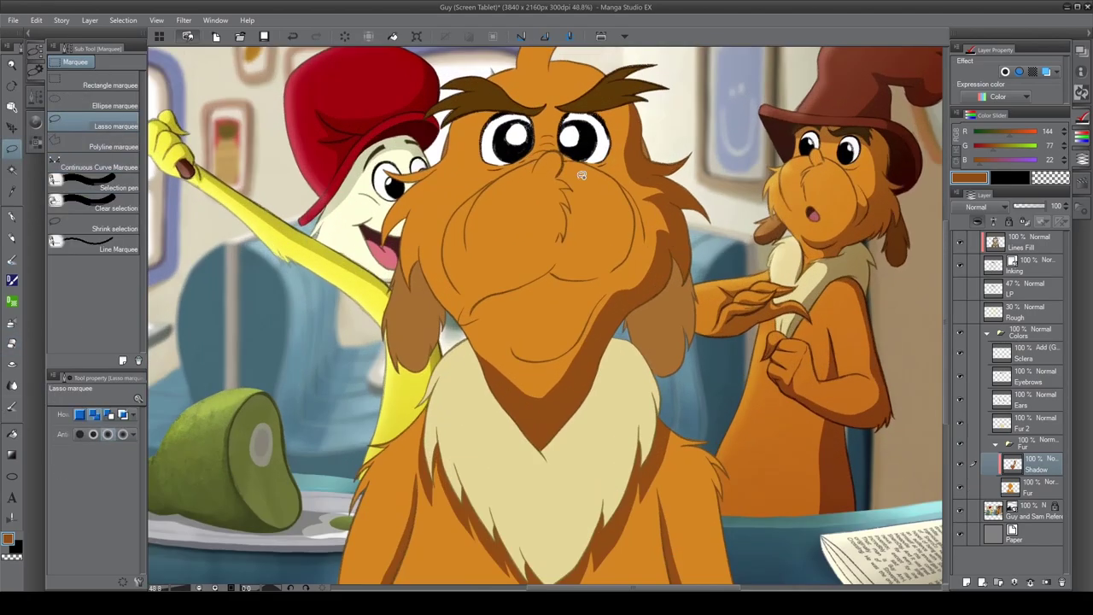
scroll(581, 175, "up", 1)
mouse_move(622, 317)
left_mouse_down()
mouse_move(528, 381)
mouse_move(611, 328)
left_mouse_up()
scroll(629, 285, "up", 5)
left_click_drag(607, 282, 589, 307)
left_click_drag(674, 218, 649, 248)
scroll(707, 186, "down", 5)
scroll(453, 230, "up", 6)
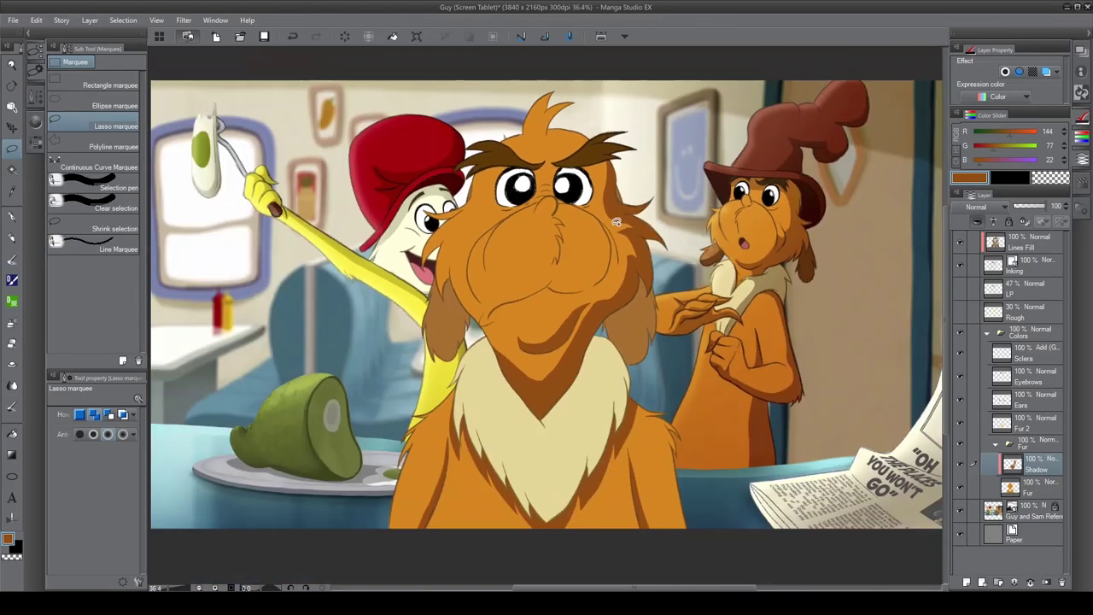
Step: Shade the nostril and the right temple of the head with the same brown
left_click_drag(499, 242, 449, 233)
scroll(507, 236, "up", 3)
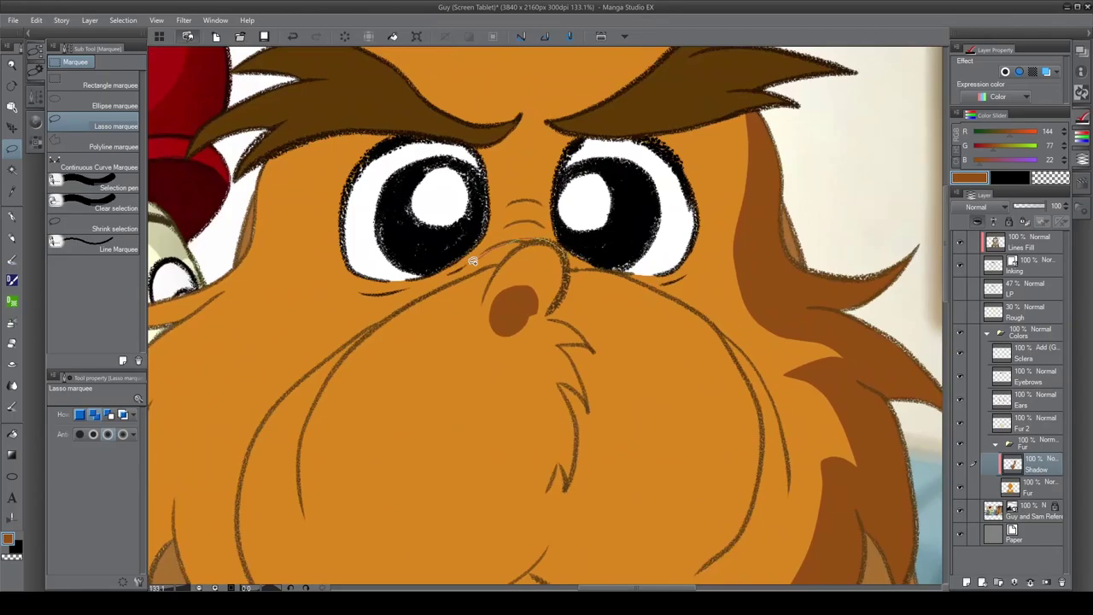
scroll(551, 244, "down", 3)
scroll(469, 311, "up", 1)
scroll(376, 272, "down", 2)
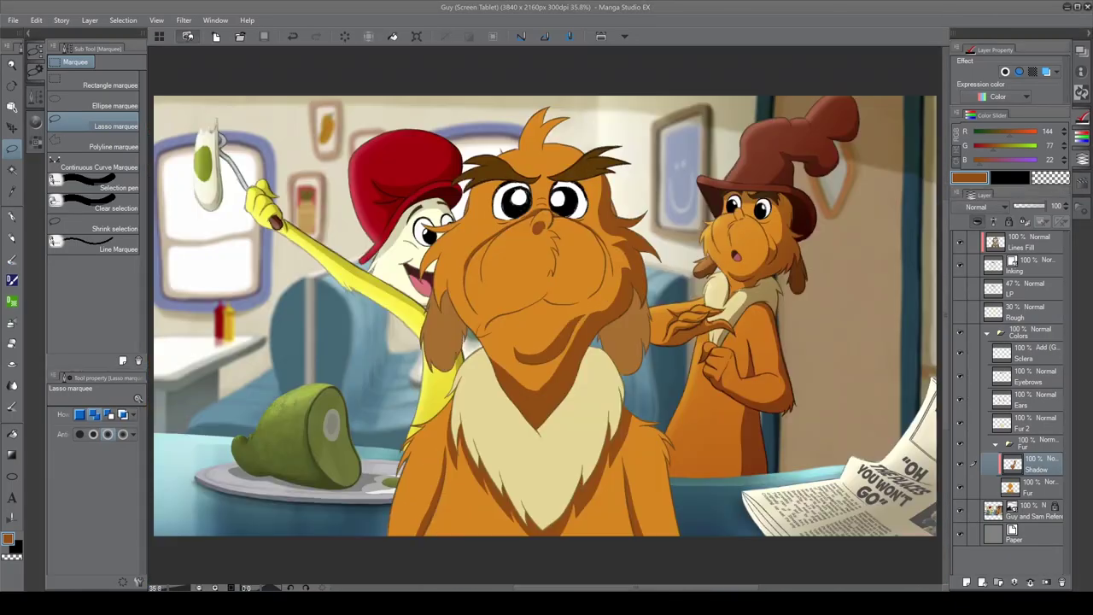
Step: Shade the nose top, the small fur tufts below it and the left edge of the muzzle with lasso selections
scroll(508, 292, "up", 5)
left_click_drag(507, 291, 500, 207)
key("ctrl+d")
scroll(447, 385, "down", 2)
mouse_move(273, 246)
left_mouse_down()
mouse_move(257, 288)
mouse_move(289, 244)
left_mouse_up()
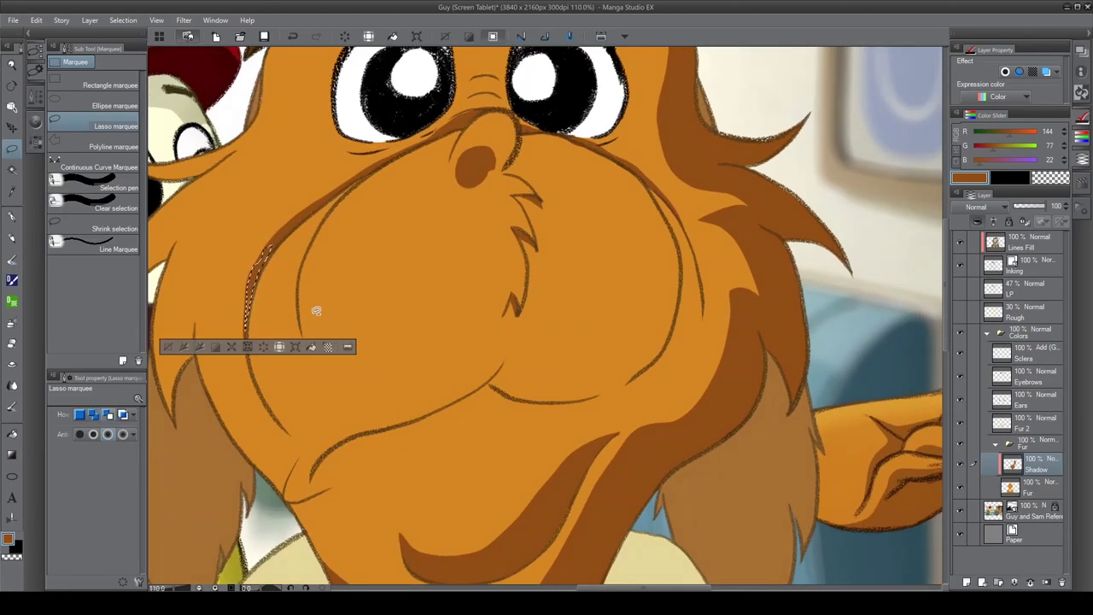
key("ctrl+d")
Step: Add a thin shadow beneath the mouth line using the Continuous Curve Marquee
scroll(309, 250, "down", 2)
scroll(671, 259, "up", 4)
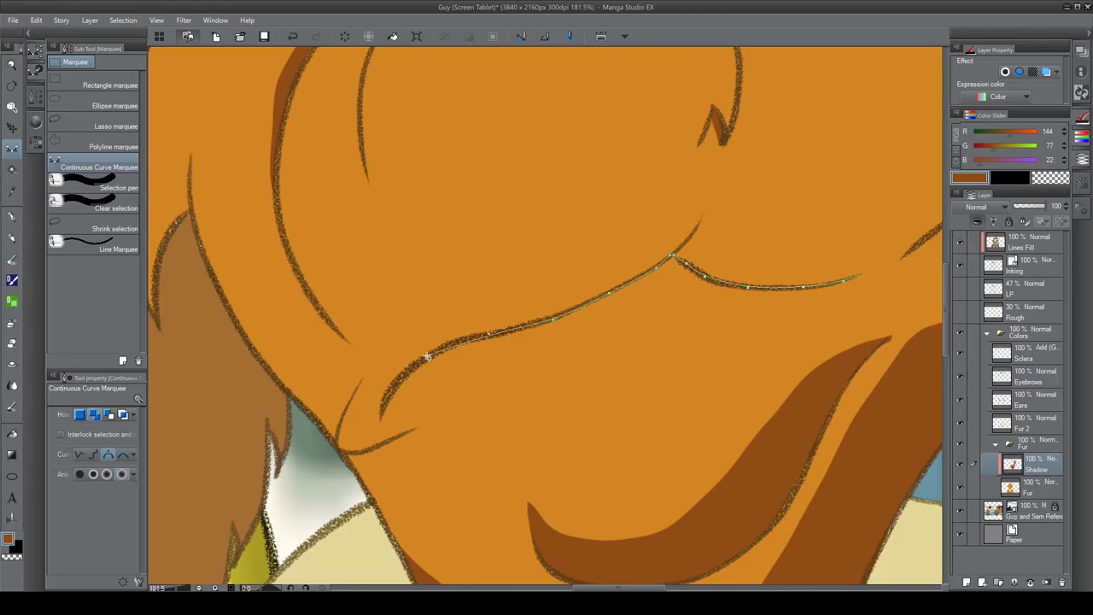
double_click(646, 287)
key("ctrl+d")
Step: Switch back to the Lasso marquee and shade a thin band along the right edge of the muzzle
left_click(115, 125)
scroll(603, 408, "down", 2)
scroll(497, 256, "up", 2)
left_click_drag(496, 209, 457, 461)
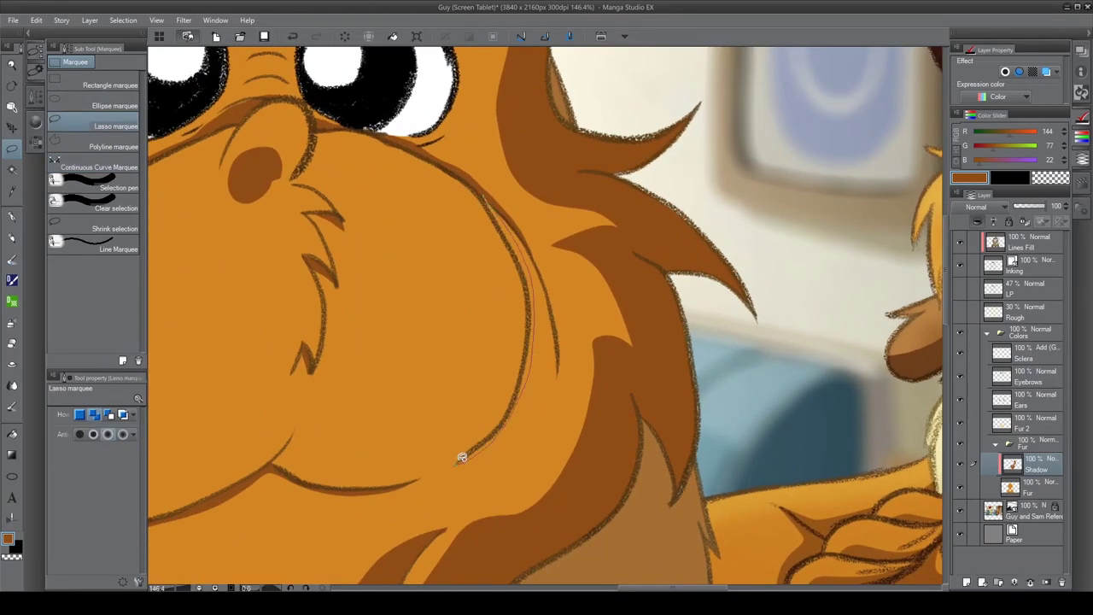
scroll(476, 237, "down", 5)
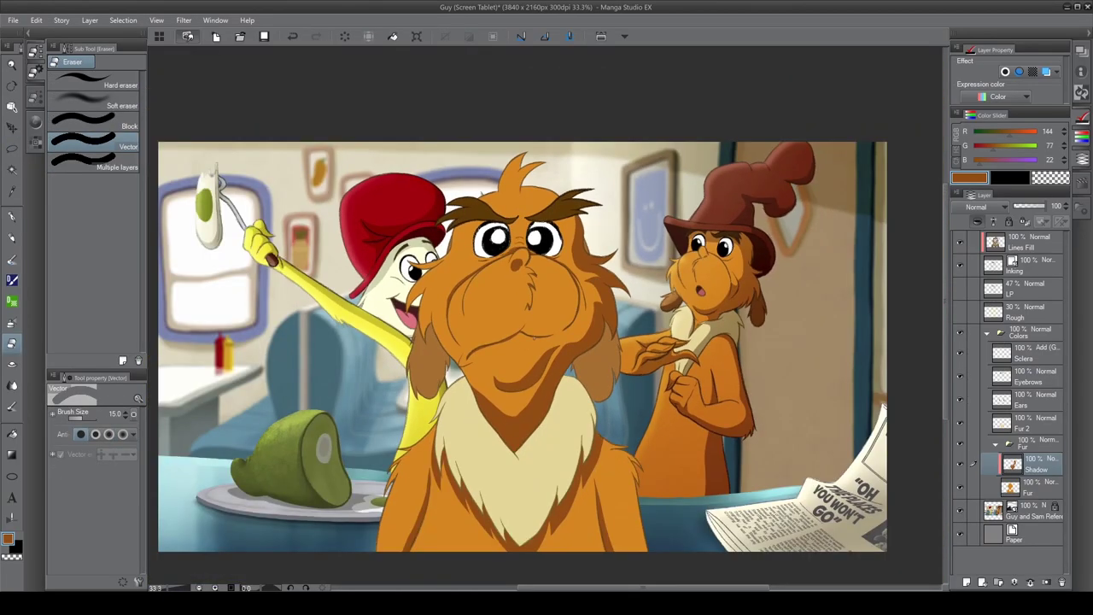
Step: Shade the left cheek fur and the crease at the left corner of the mouth
scroll(395, 254, "up", 2)
left_click_drag(394, 253, 385, 282)
scroll(401, 316, "up", 4)
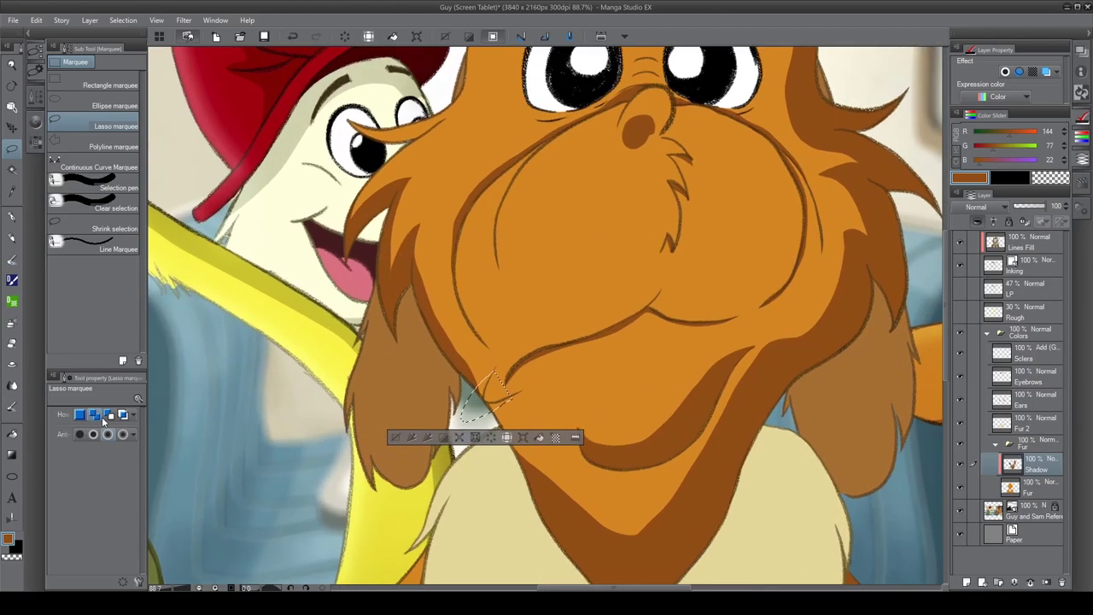
scroll(432, 398, "up", 2)
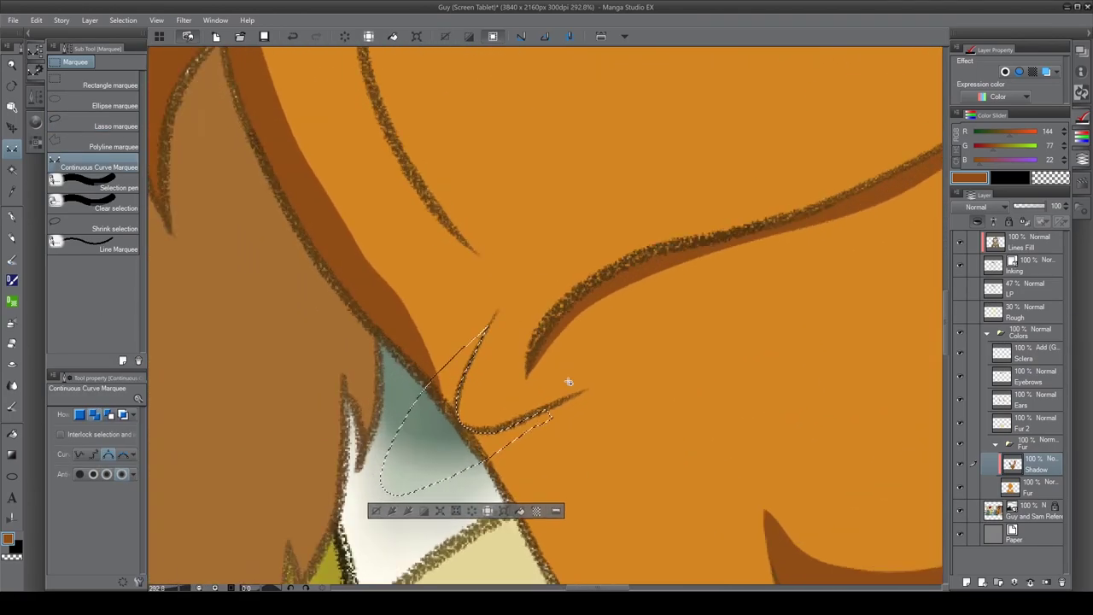
scroll(532, 510, "down", 4)
key("ctrl+d")
Step: Shade the fur beneath both eyebrows using curved selections
scroll(369, 467, "down", 2)
scroll(370, 467, "up", 1)
left_click(332, 400)
left_click(374, 445)
scroll(370, 467, "down", 3)
scroll(434, 166, "up", 3)
scroll(434, 165, "up", 1)
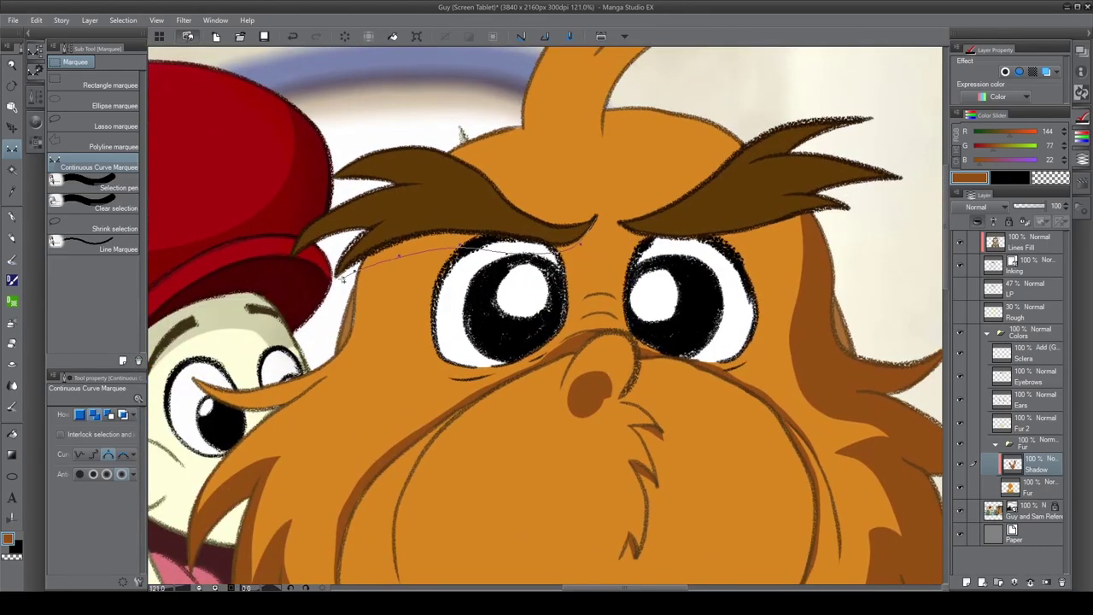
scroll(478, 251, "down", 1)
left_click(479, 252)
left_click(526, 257)
scroll(457, 281, "up", 2)
Step: Shade the wrinkles on the bridge of the nose and the forehead at the base of the hair tuft
left_click_drag(558, 235, 485, 344)
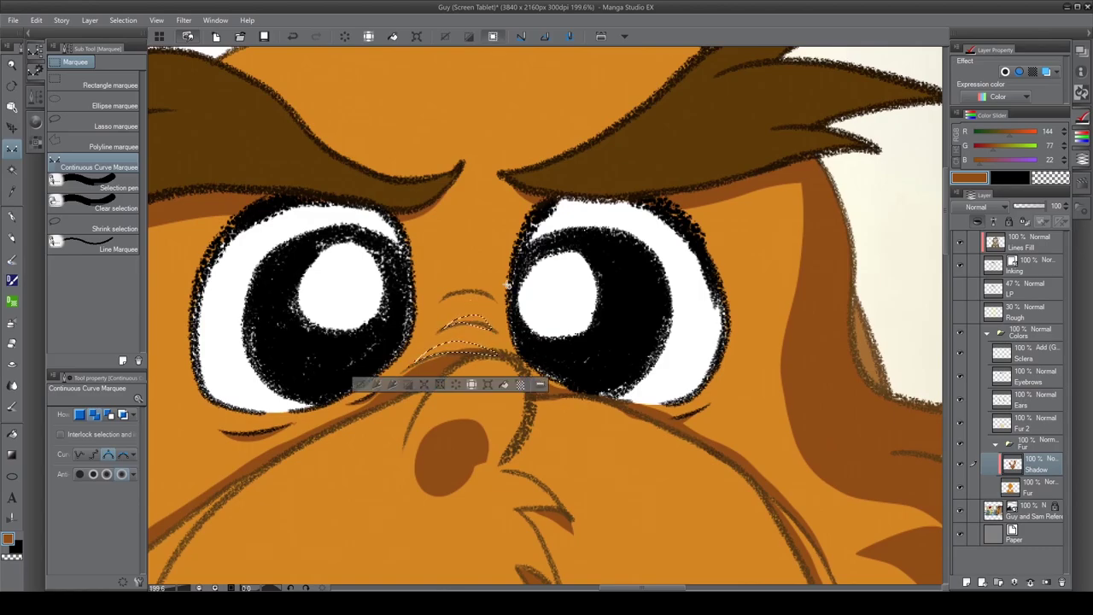
scroll(491, 296, "down", 10)
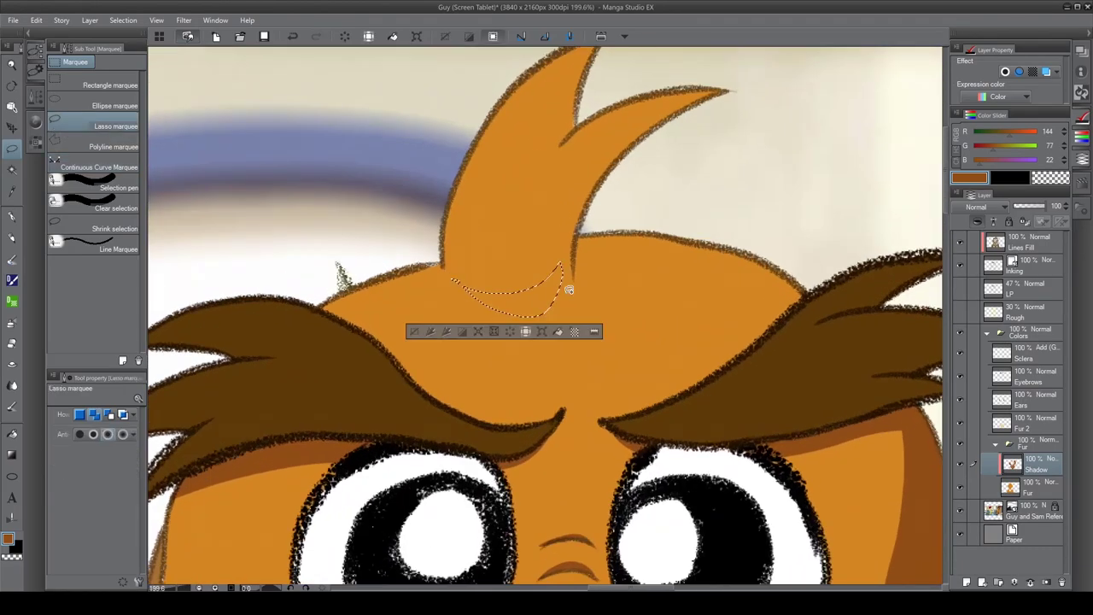
scroll(425, 333, "up", 1)
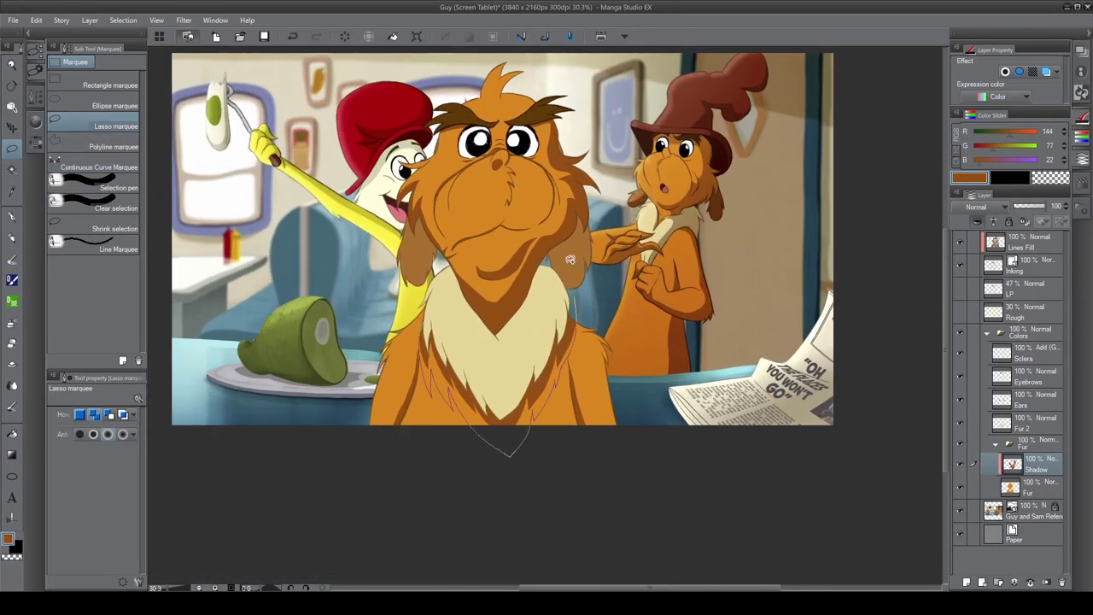
Step: Shade the chest fur around the lower wreath and the left side of the neck below the mouth corner
scroll(578, 332, "down", 2)
scroll(305, 287, "up", 8)
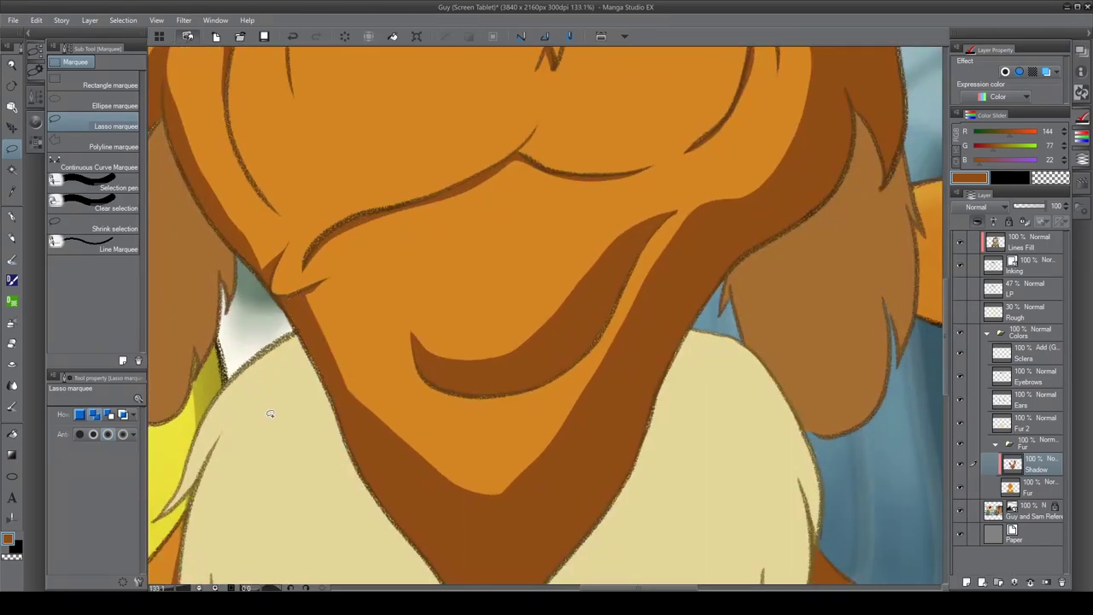
scroll(334, 366, "up", 1)
scroll(334, 366, "down", 5)
scroll(410, 333, "up", 4)
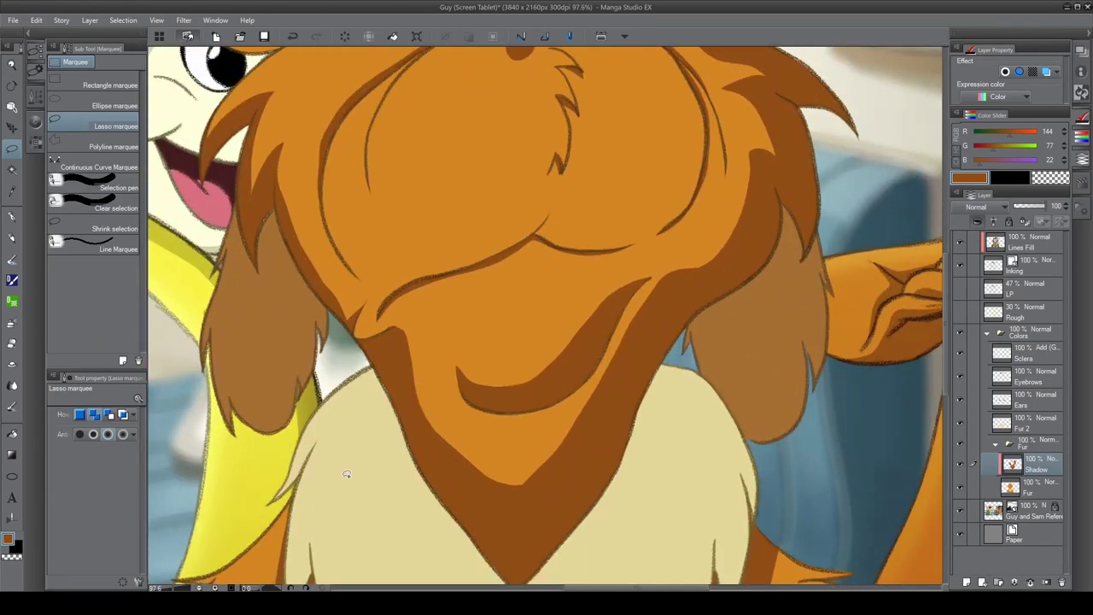
scroll(345, 474, "up", 3)
scroll(346, 474, "down", 6)
Step: Shade the underside of the upper left cheek tuft using the Continuous Curve Marquee
left_click(98, 167)
scroll(781, 154, "up", 8)
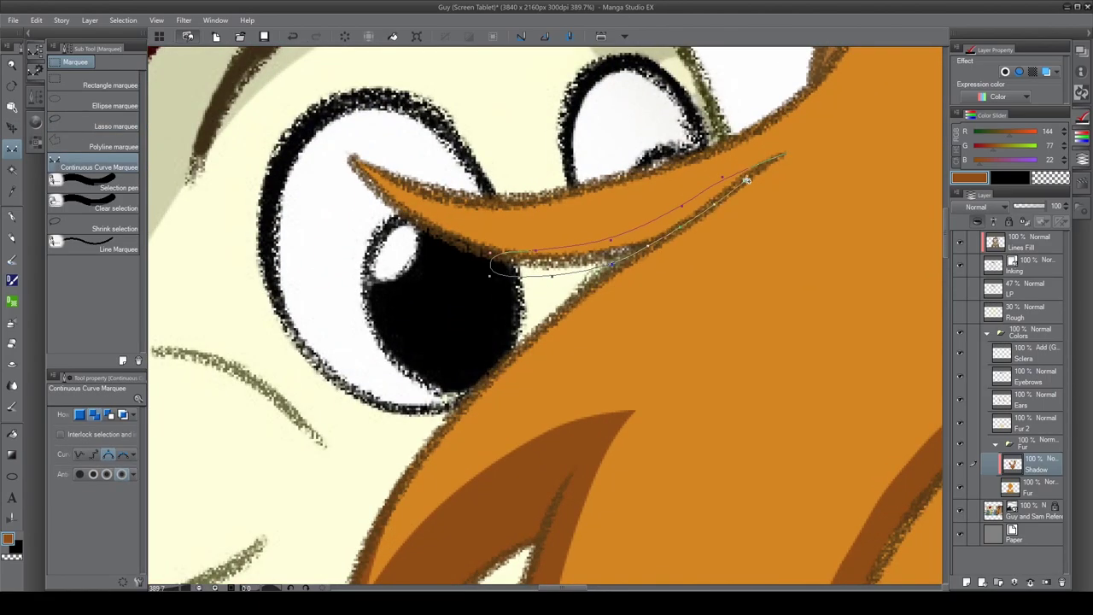
scroll(742, 184, "down", 4)
scroll(500, 166, "up", 3)
scroll(495, 127, "down", 8)
scroll(495, 127, "down", 2)
Step: Add a clipped Shadow layer above the Fur 2 layer and group both in a Fur 2 folder
key("p")
left_click(1039, 425)
key("ctrl+shift+n")
key("ctrl+g")
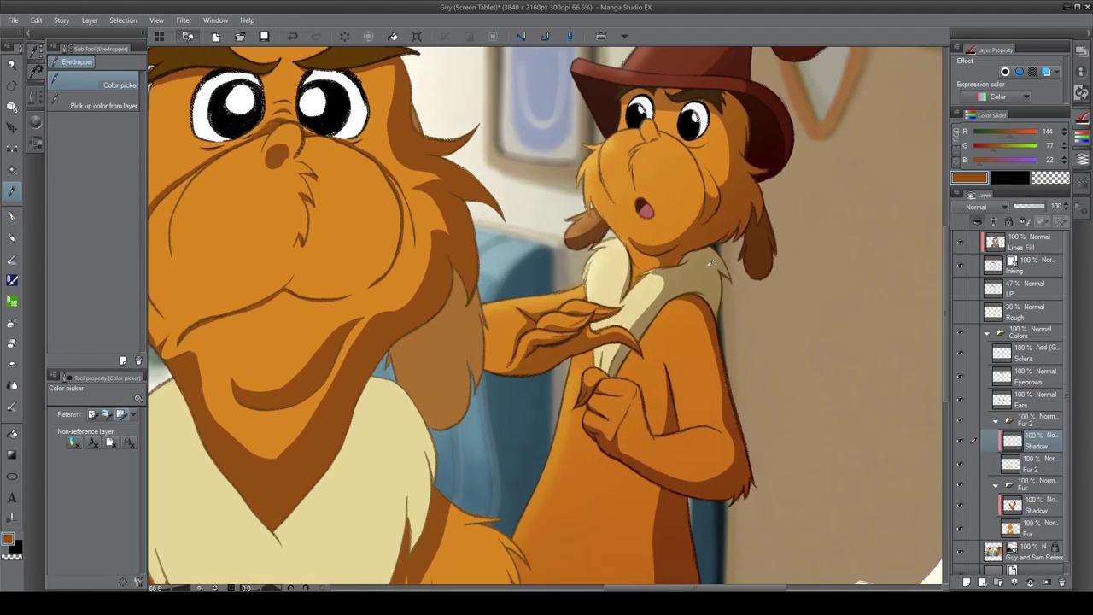
Step: Sample a tan (R 152, G 128, B 80) and fill jagged lasso shadows along the outer edges of the wreath
scroll(546, 257, "up", 3)
scroll(546, 256, "down", 4)
left_click(95, 129)
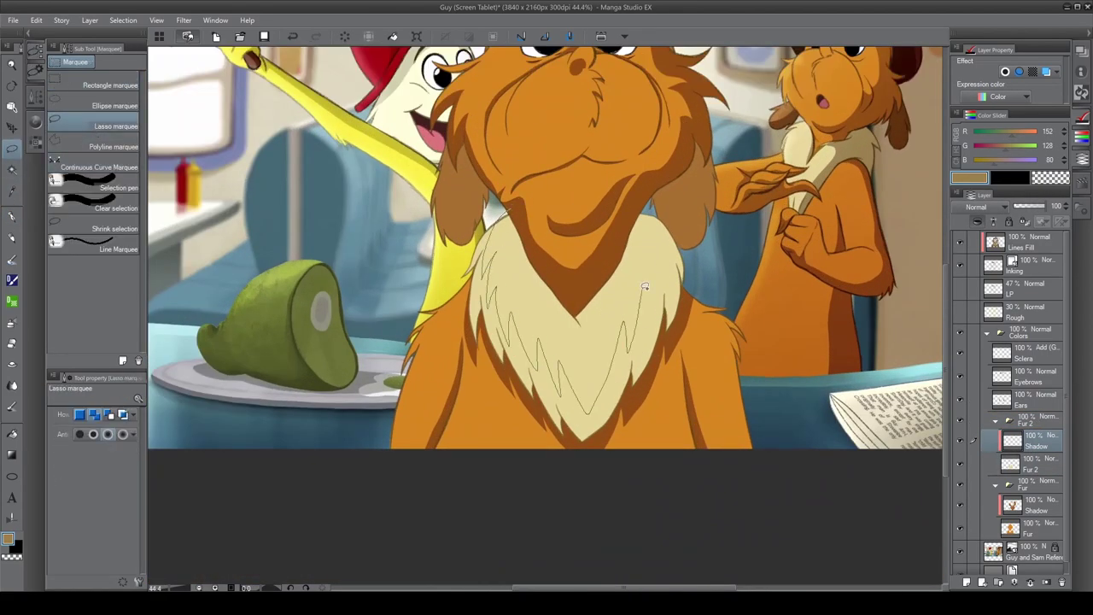
left_click_drag(637, 323, 639, 326)
scroll(649, 333, "up", 5)
scroll(674, 342, "down", 3)
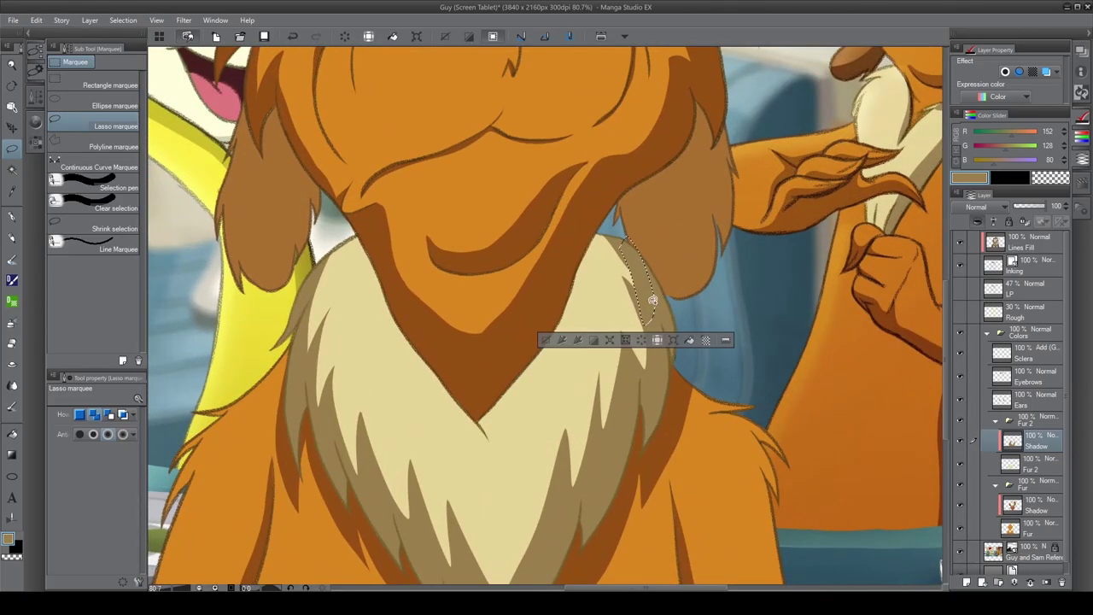
scroll(685, 345, "down", 3)
scroll(554, 326, "up", 6)
scroll(471, 313, "down", 8)
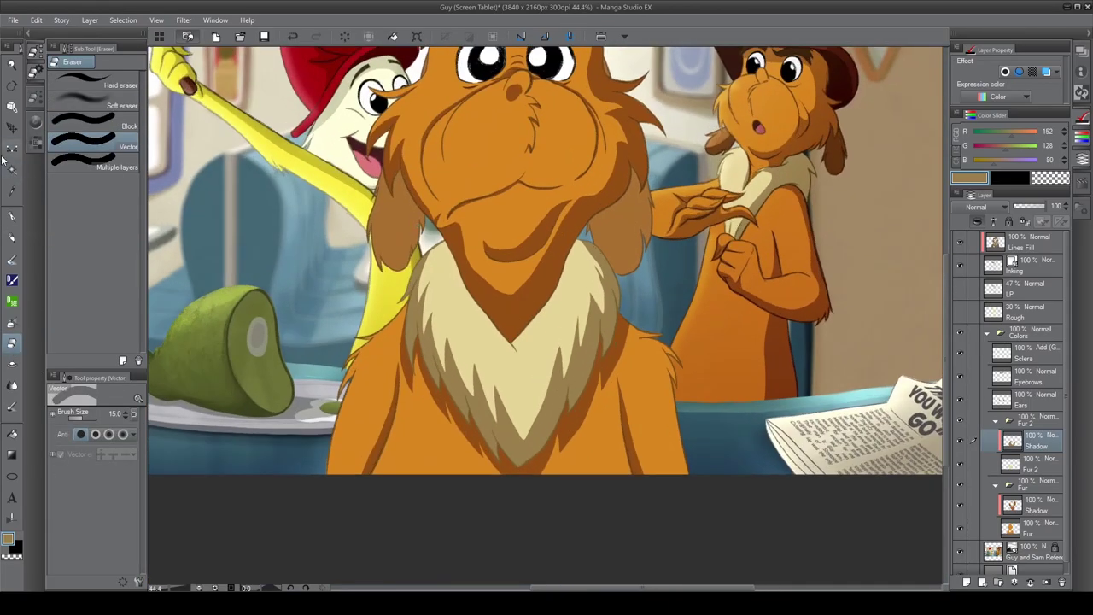
Step: Shade the wreath directly below the V-shaped neckline using a curved selection
left_click(460, 286)
left_click(472, 319)
left_click(506, 350)
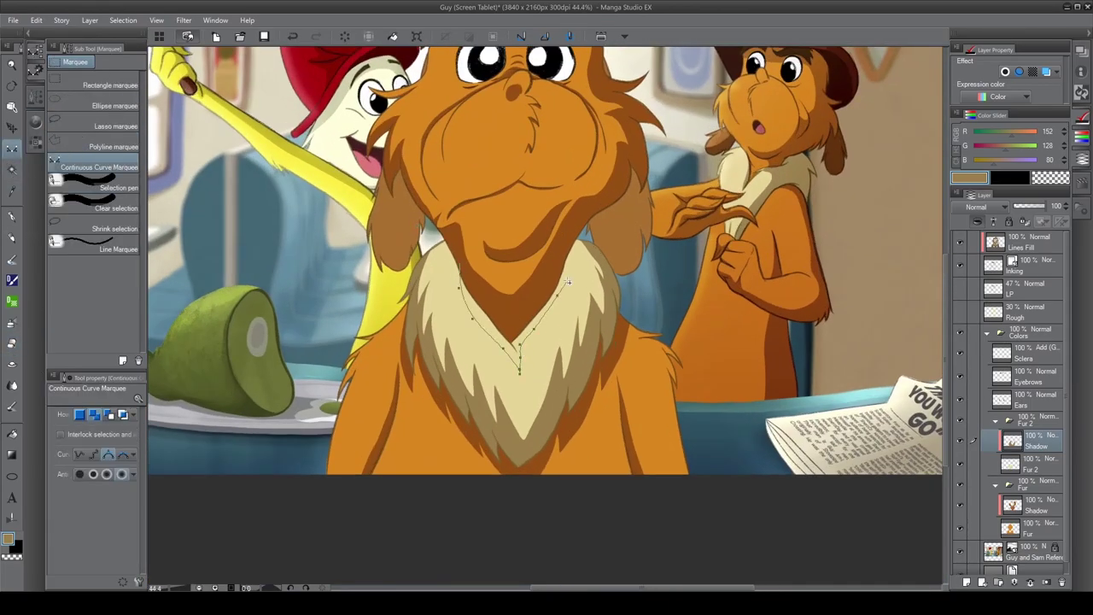
scroll(471, 327, "up", 2)
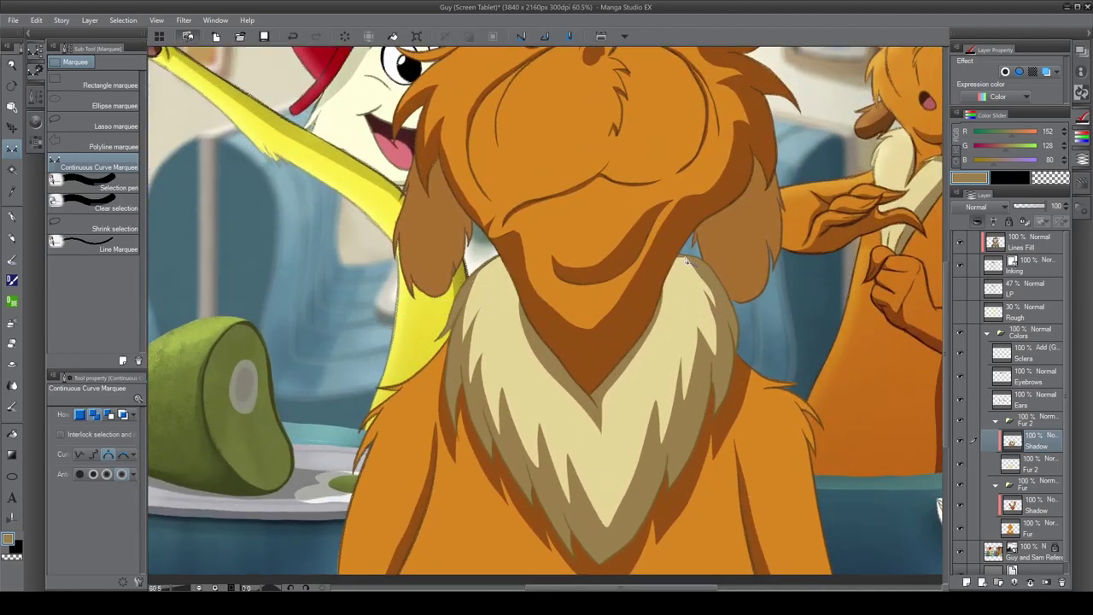
scroll(600, 289, "down", 5)
scroll(552, 242, "up", 6)
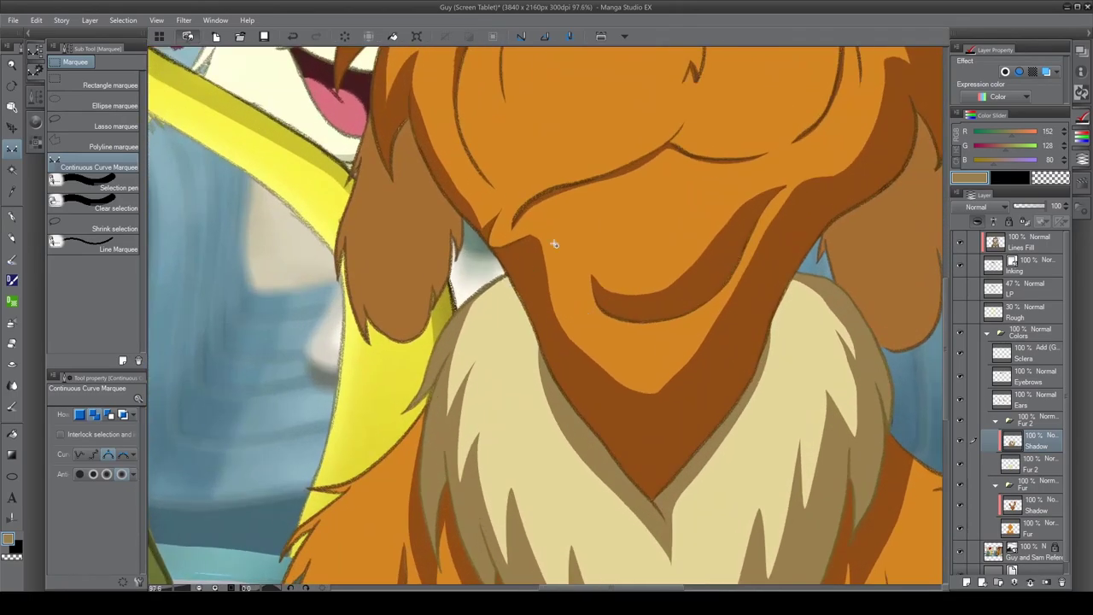
Step: Set up a Shadow layer clipped to the Ears layer in an Ears folder, with dark brown (R 108, G 62, B 26) for lasso fills
scroll(491, 251, "down", 4)
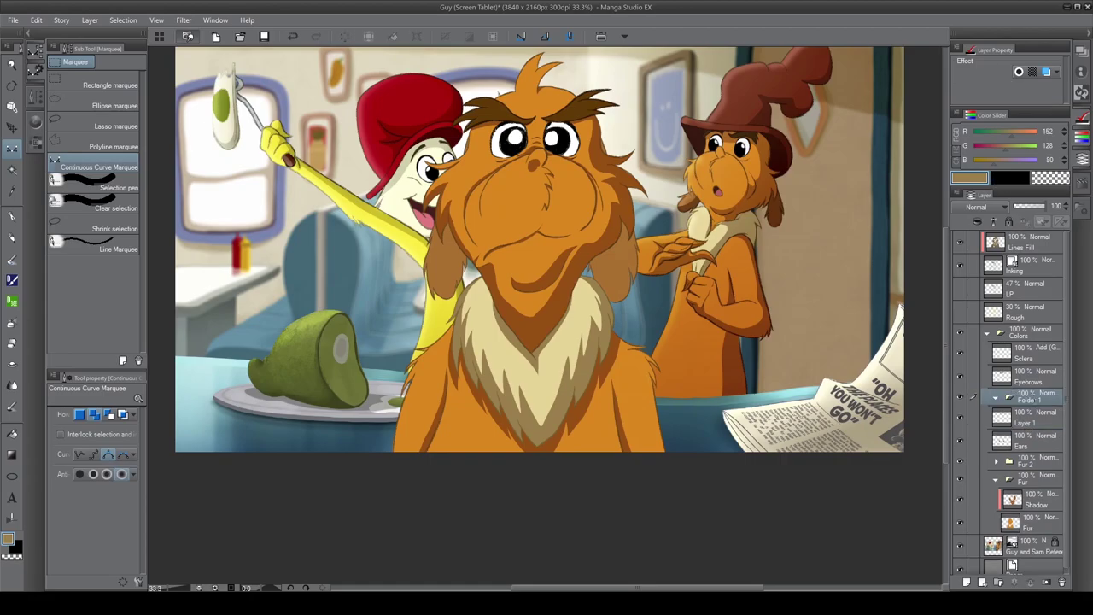
left_click(1040, 421)
scroll(547, 282, "up", 3)
scroll(546, 282, "down", 1)
left_click(94, 126)
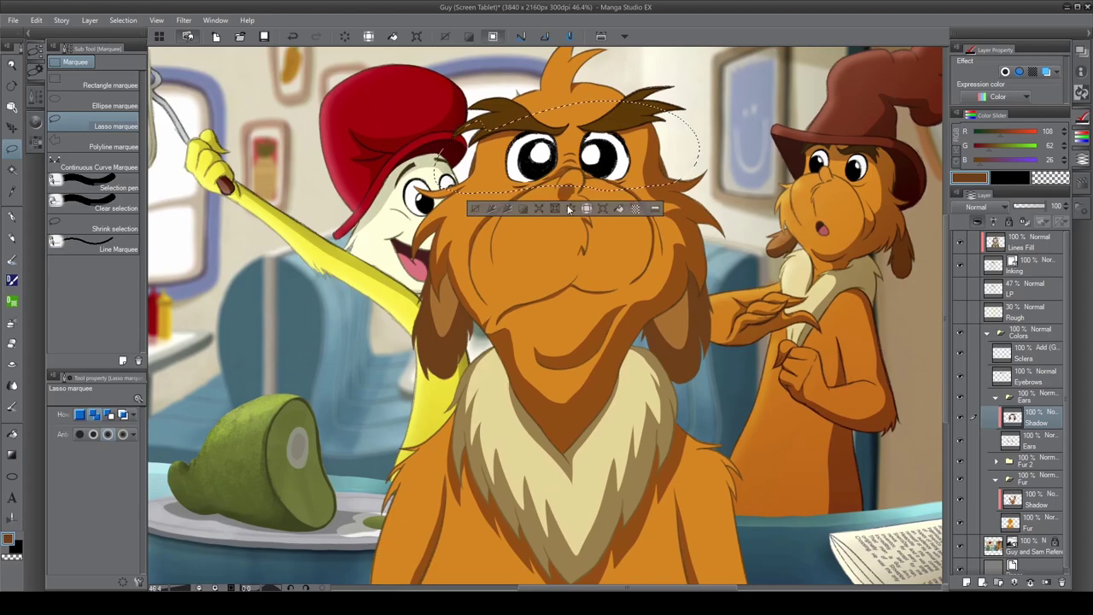
Step: Shade both ears around their lighter centers with lasso selections
scroll(570, 209, "down", 3)
scroll(547, 282, "up", 2)
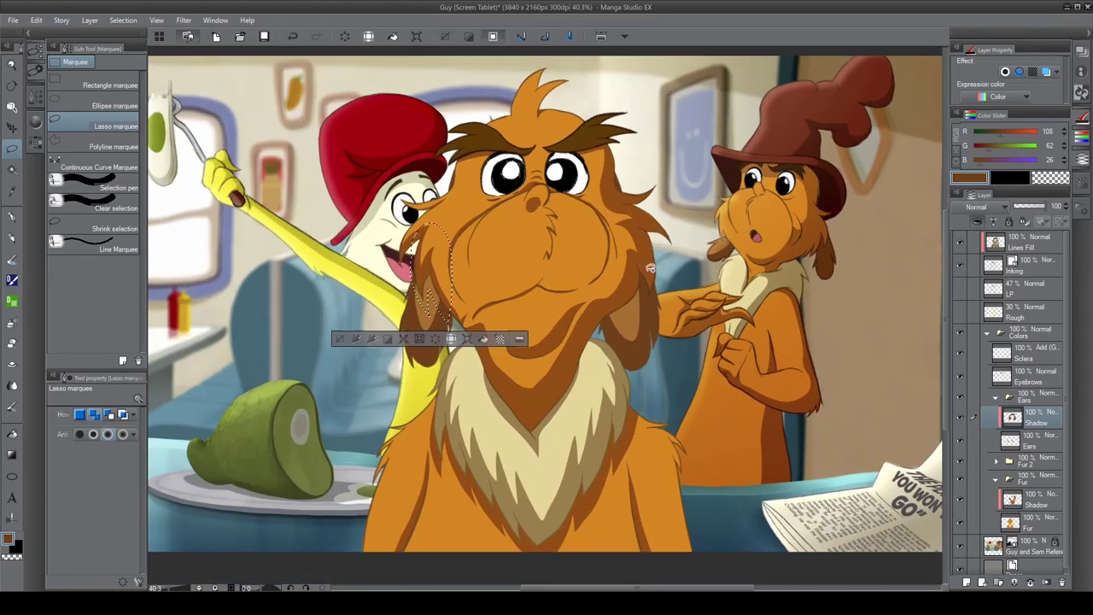
scroll(528, 139, "down", 2)
scroll(697, 196, "up", 7)
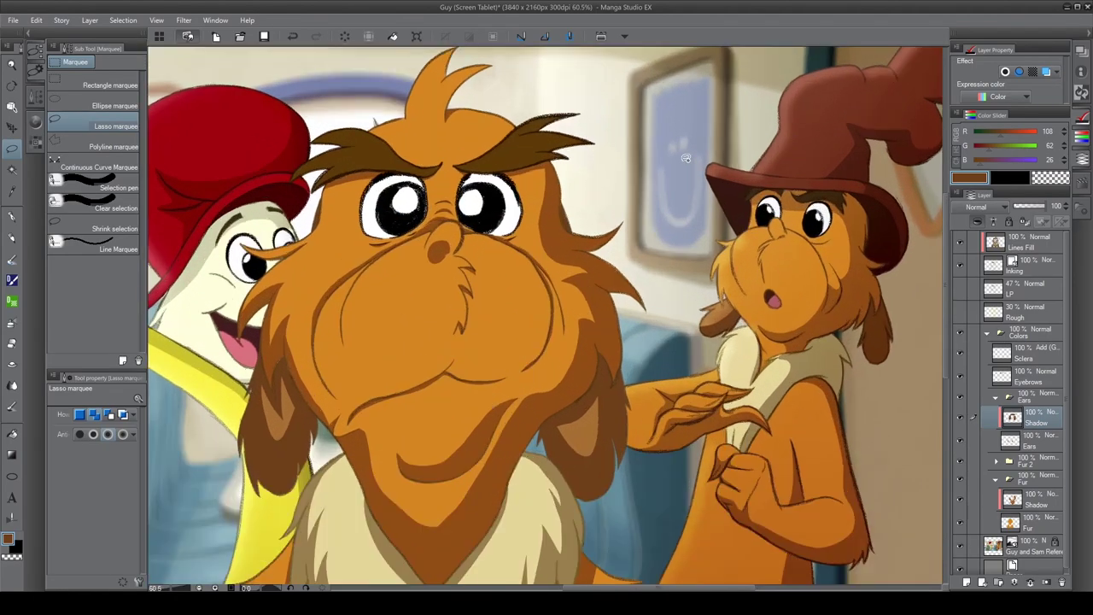
Step: Sample dark brown (R 61, G 40, B 13) and add a clipped Shadow layer grouped with Eyebrows in an Eyebrows folder
key("i")
left_click(1029, 382)
key("ctrl+shift+n")
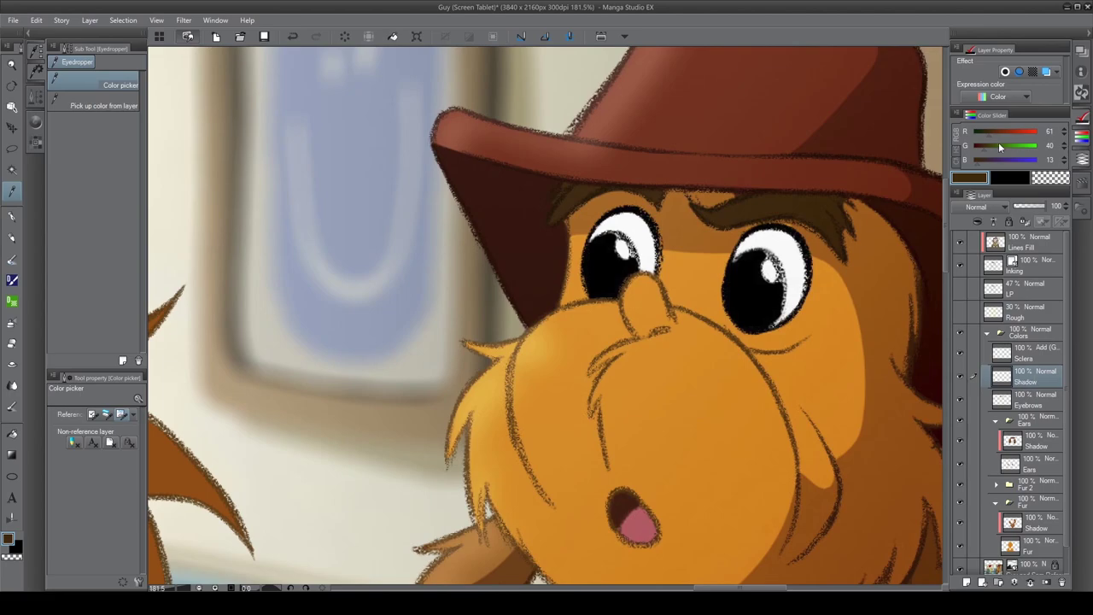
key("ctrl+g")
key("ctrl+minus")
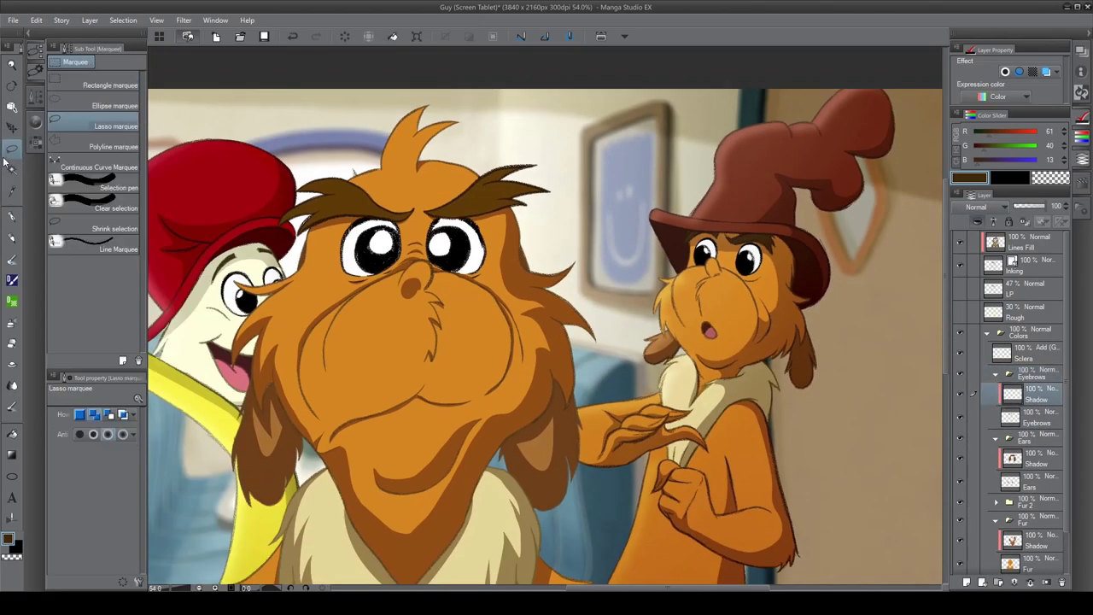
Step: Shade the undersides and outer tips of both eyebrows on the clipped Shadow layer using continuous curve selections
left_click(12, 148)
scroll(239, 177, "up", 3)
left_click(94, 166)
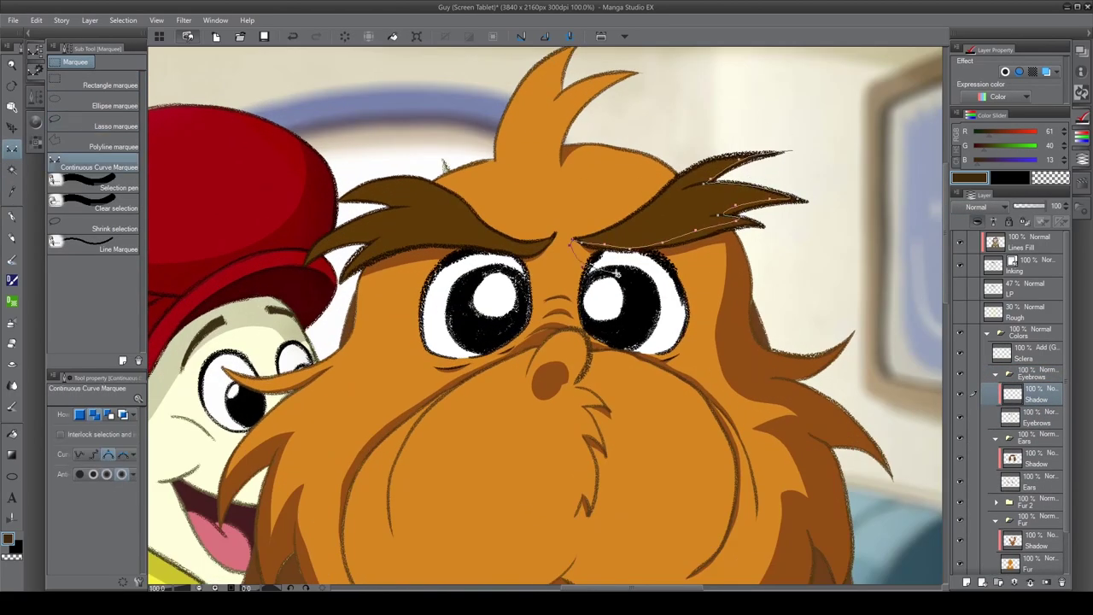
double_click(584, 267)
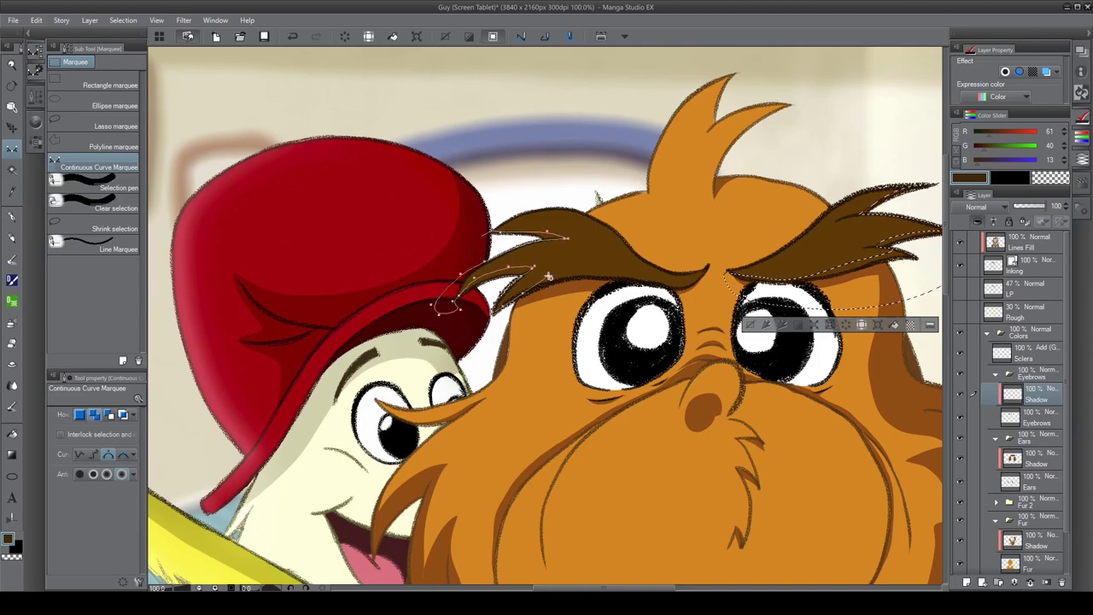
scroll(480, 237, "down", 5)
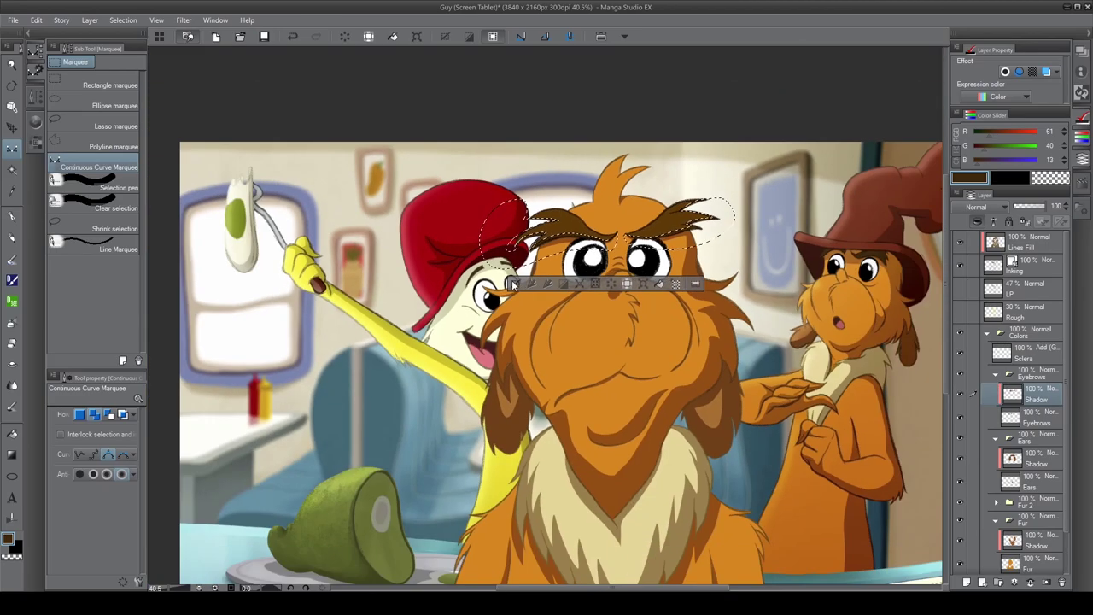
scroll(587, 198, "up", 8)
left_click(609, 162)
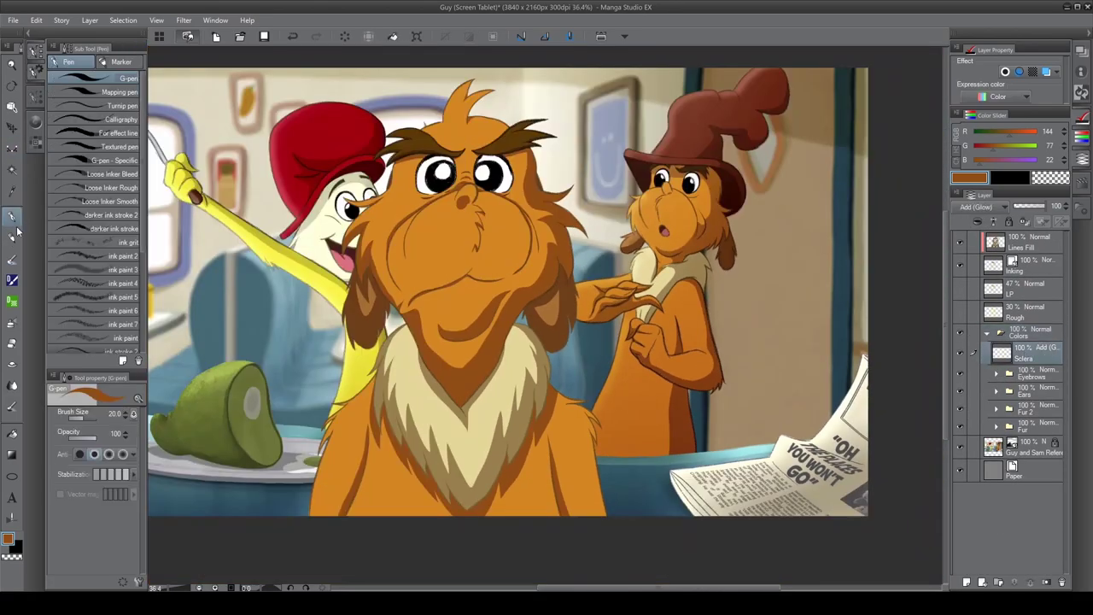
Step: Apply a foreground-to-transparent gradient in orange-brown (R 187, G 101, B 26) to the selected body fur on a Grad layer in the Fur folder
left_click(12, 235)
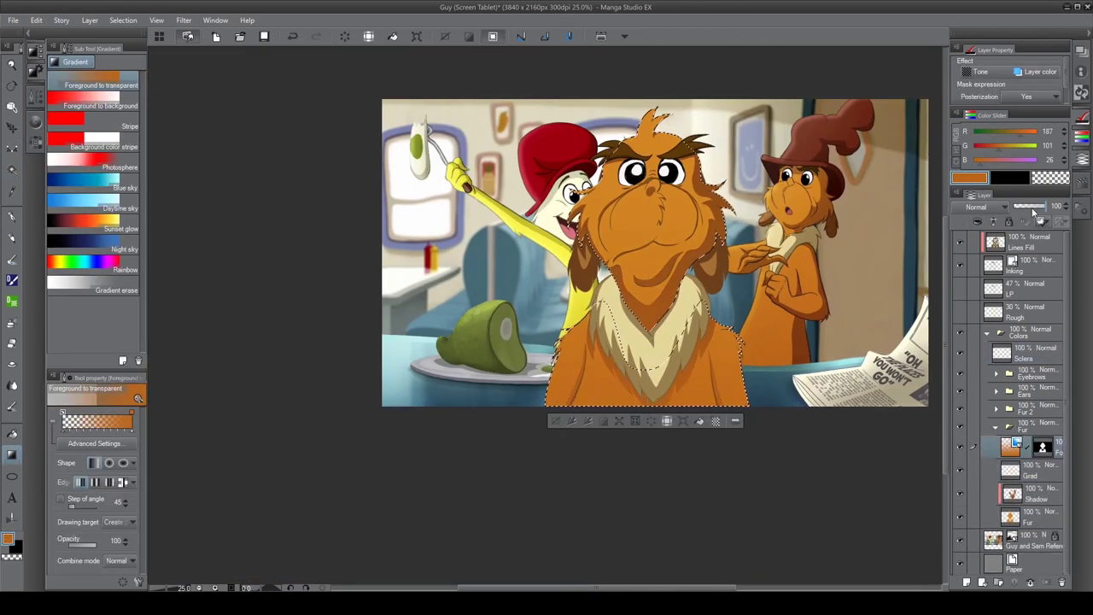
left_click_drag(712, 419, 744, 525)
key("ctrl+d")
scroll(916, 358, "up", 2)
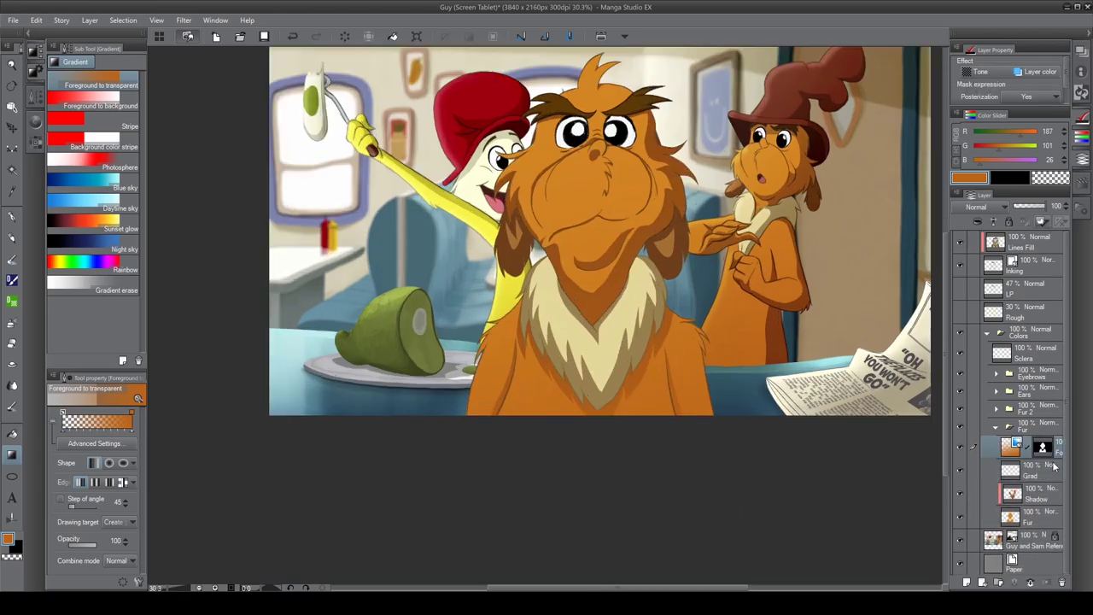
left_click(1062, 581)
scroll(832, 265, "up", 1)
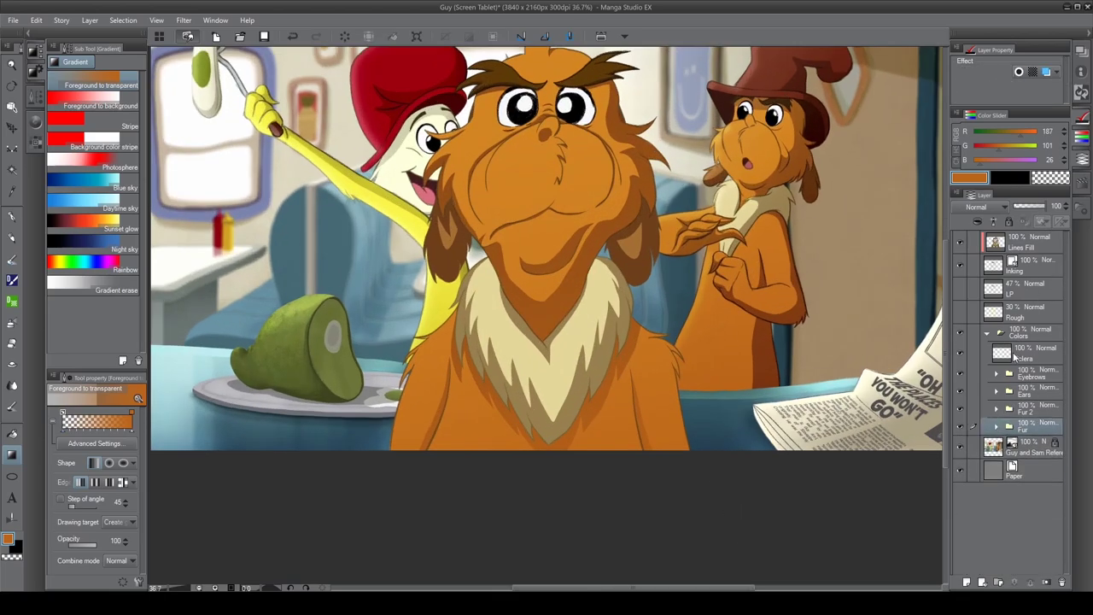
Step: Select the fur's shaded areas from the Shadow layer and add a Grad 2 layer directly above it
left_click(12, 167)
left_click(512, 214)
scroll(615, 303, "down", 1)
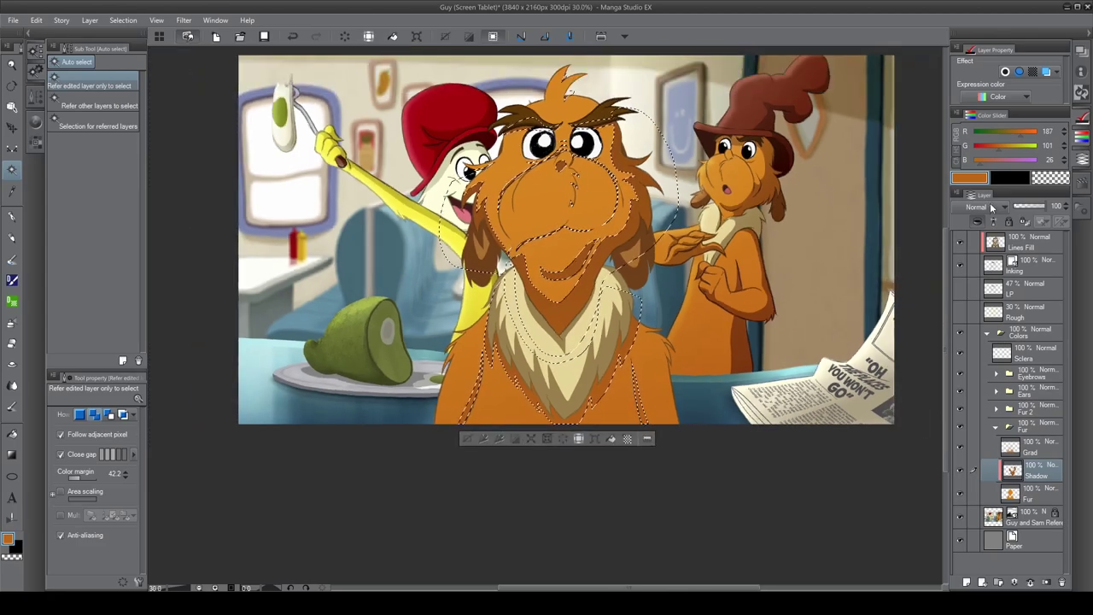
key("ctrl+shift+n")
scroll(563, 256, "up", 4)
scroll(563, 256, "down", 5)
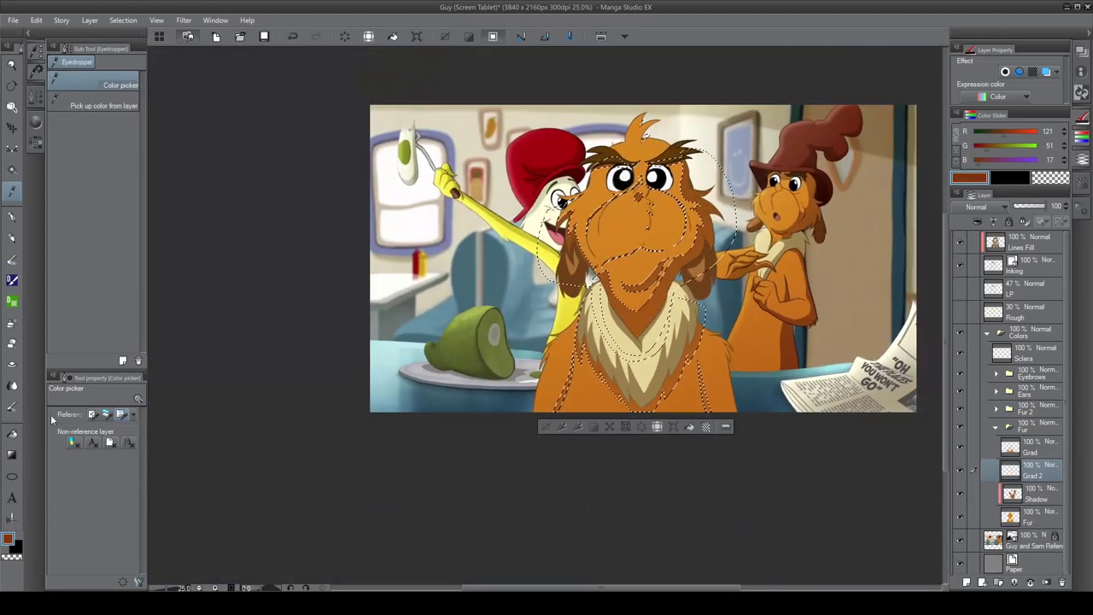
Step: Fill the selected fur shadows with a dark reddish-brown (R 121, G 51, B 17) foreground-to-transparent gradient on the clipped Grad 2 layer
key("g")
left_click_drag(632, 213, 632, 401)
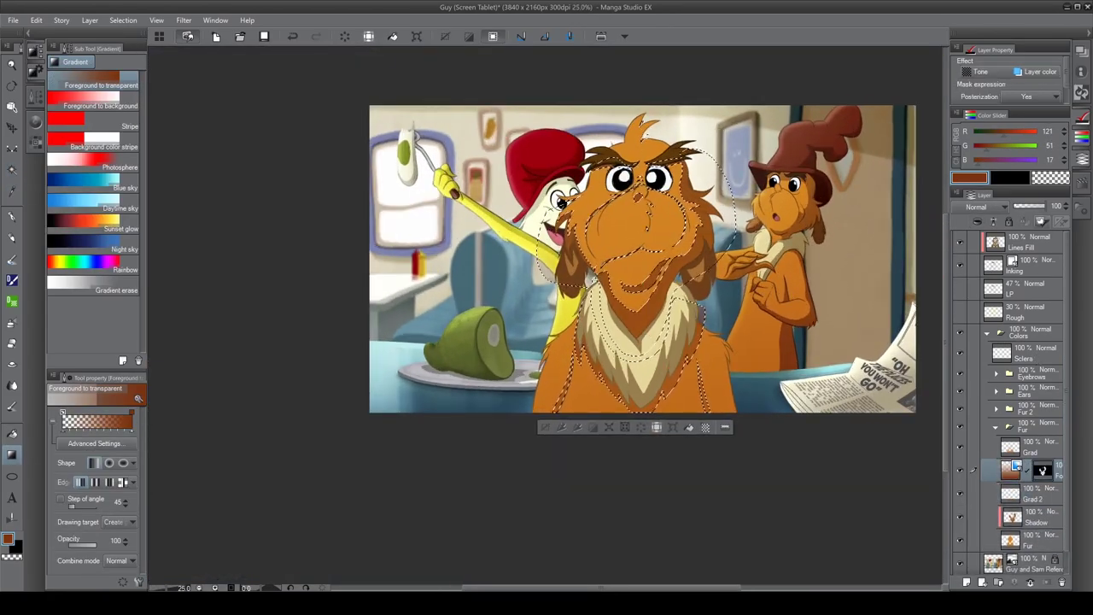
key("ctrl+d")
key("ctrl+z")
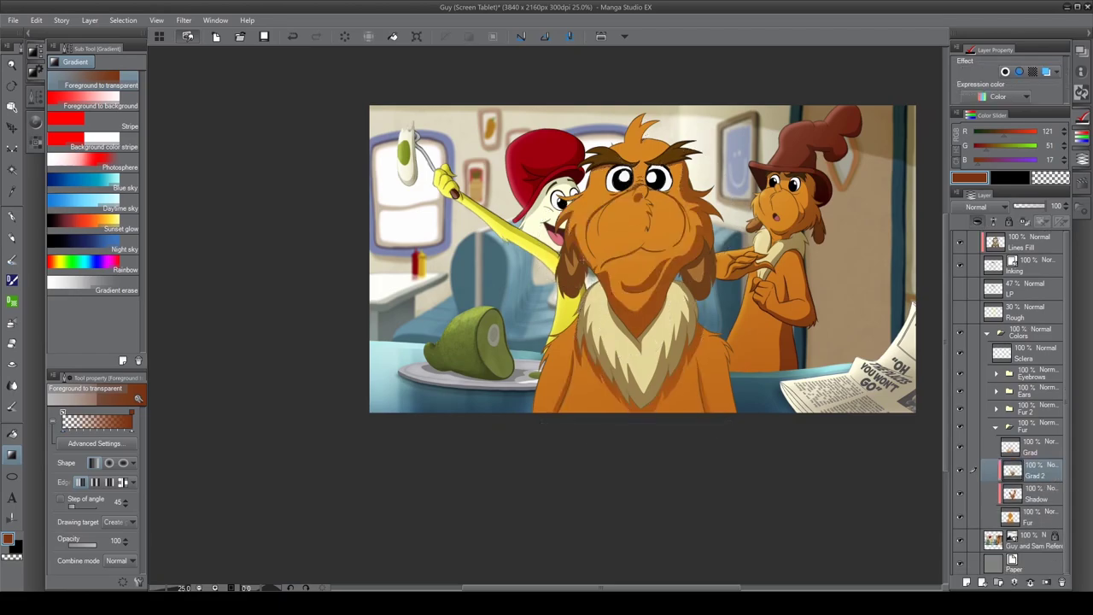
Step: Add a clipped Grad 3 layer above Grad 2, select the face's shadow area and choose brown (R 163, G 102, B 39) for brushing
scroll(597, 256, "up", 3)
scroll(598, 256, "down", 5)
scroll(669, 277, "up", 4)
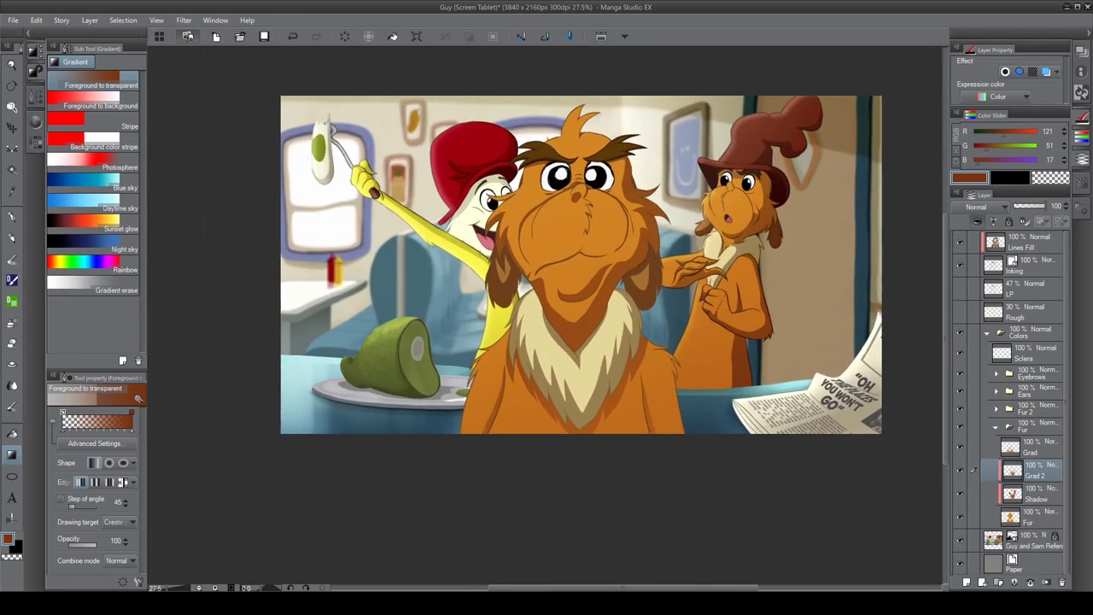
key("ctrl+shift+n")
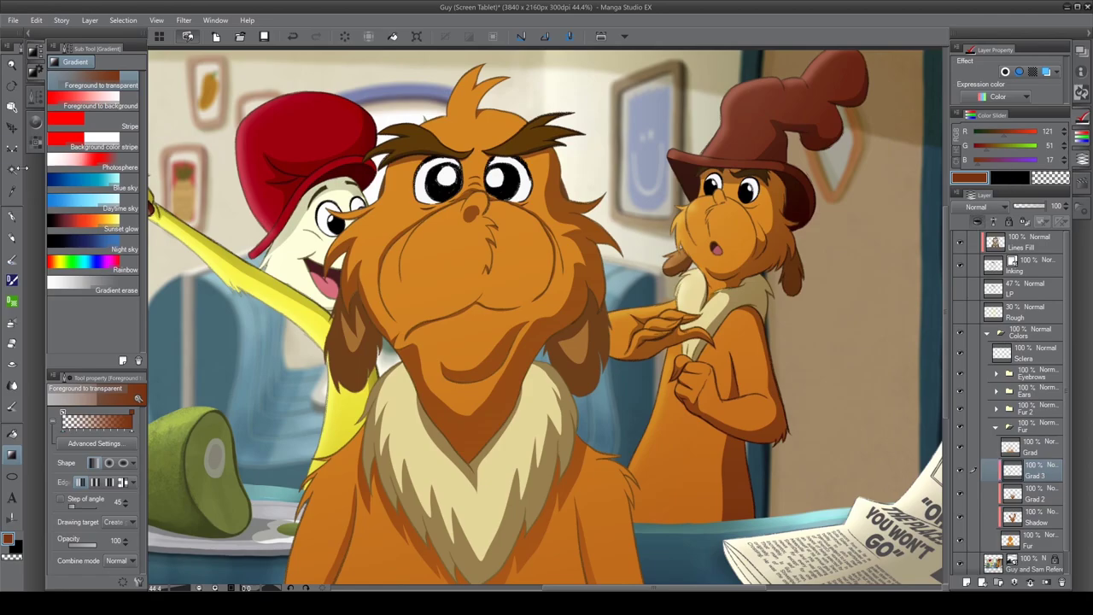
scroll(547, 316, "up", 3)
scroll(546, 316, "down", 4)
left_click(1037, 516)
left_click(11, 169)
left_click(521, 247)
left_click(1037, 469)
scroll(546, 316, "down", 2)
left_click(12, 258)
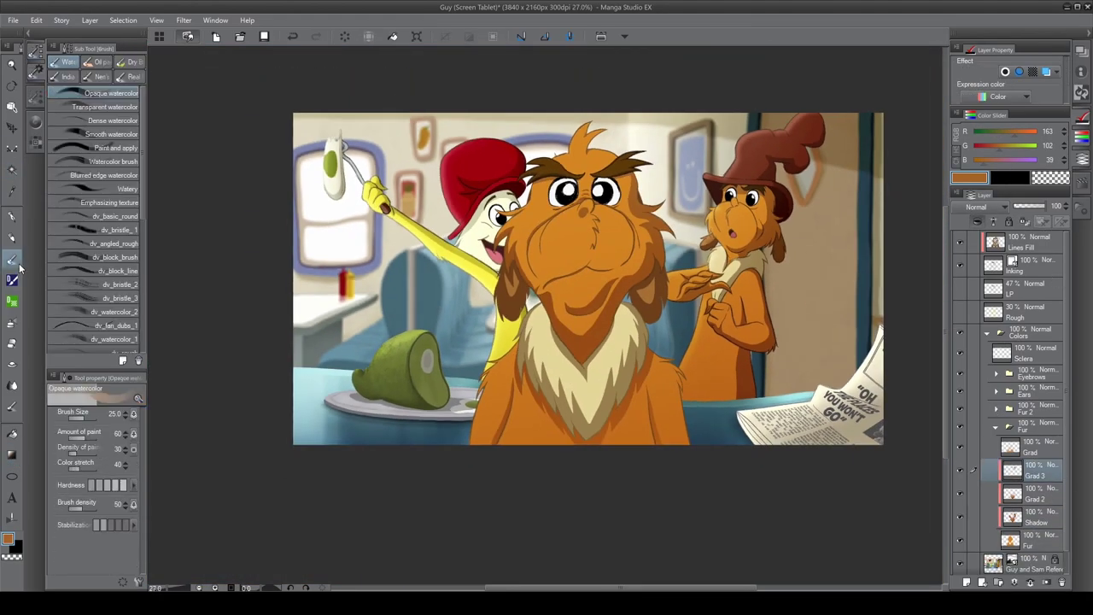
Step: Move the Grad layer below Shadow and clip it to the Fur layer
scroll(720, 309, "down", 1)
left_click(1034, 446)
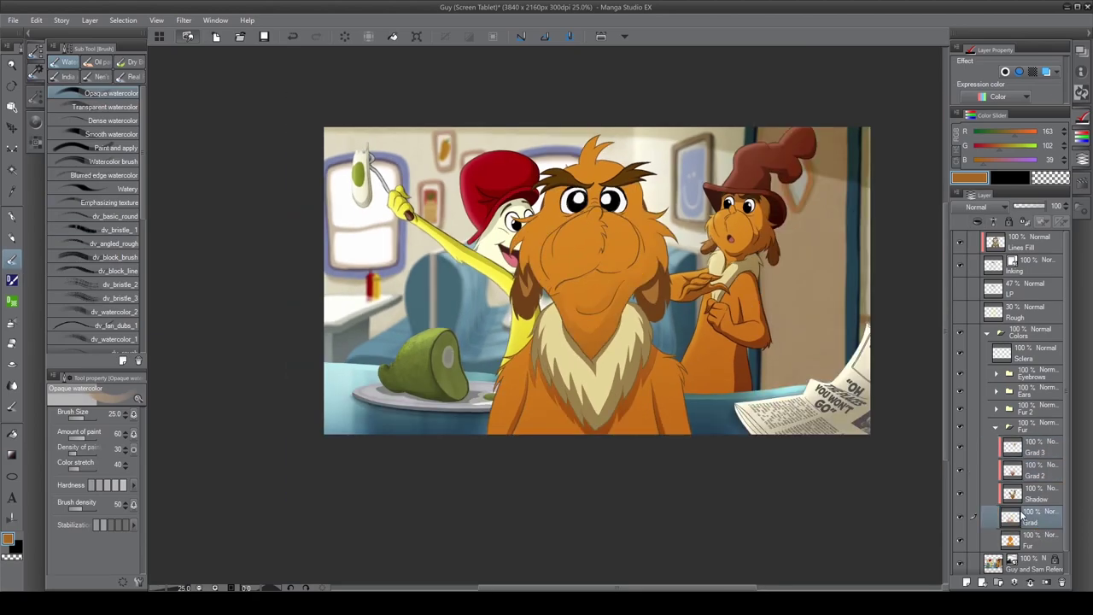
left_click_drag(1042, 513, 1042, 515)
left_click_drag(595, 129, 602, 128)
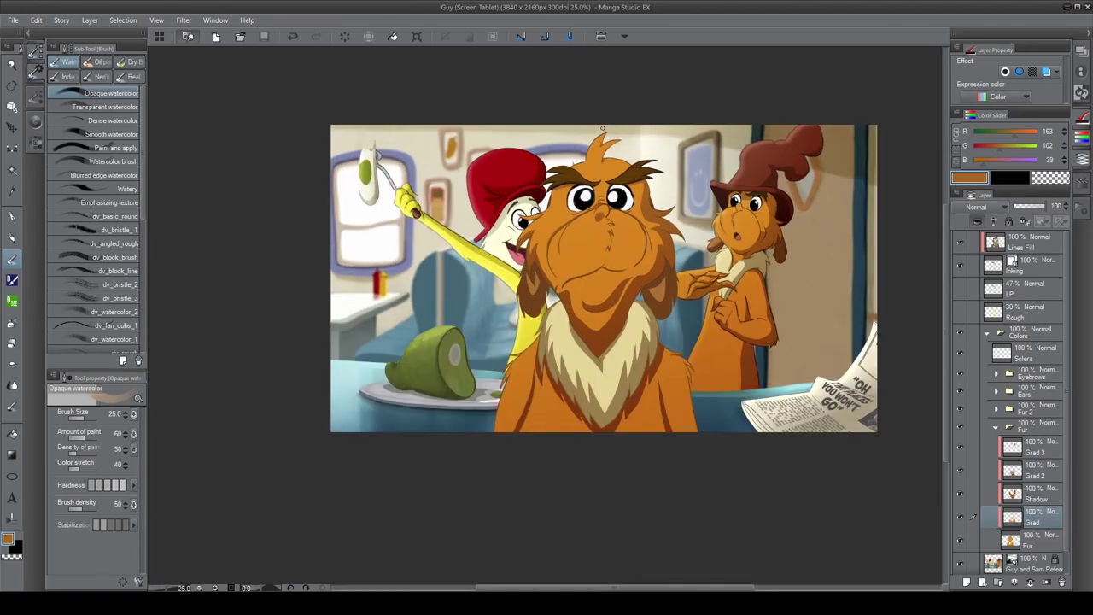
Step: Sample light orange (R 228, G 175, B 69) from the reference and add an HL layer clipped directly above Fur
key("h")
scroll(724, 128, "up", 5)
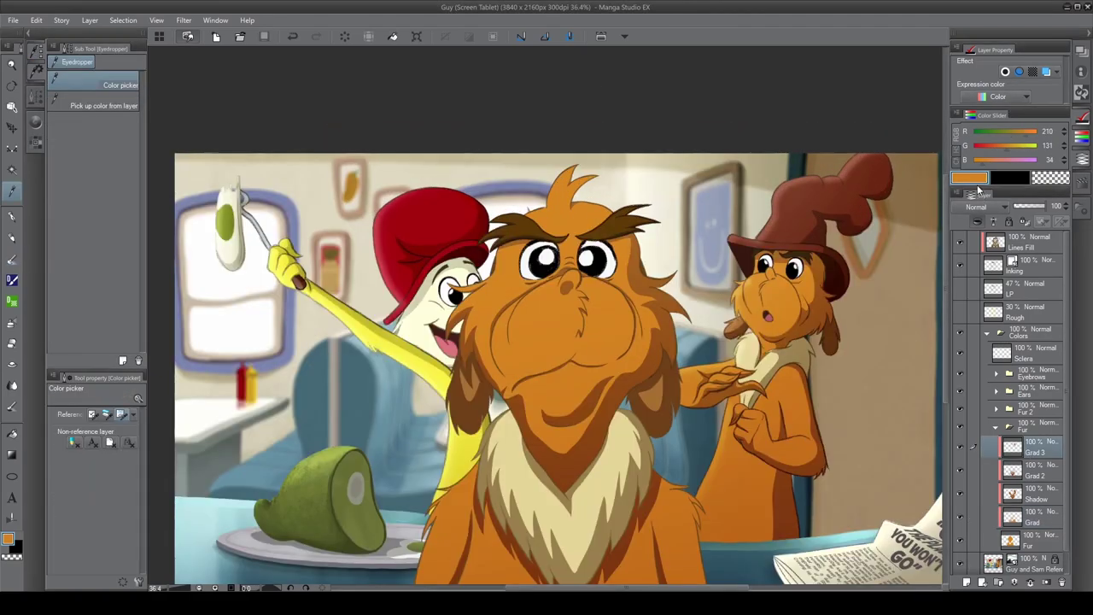
key("ctrl+shift+n")
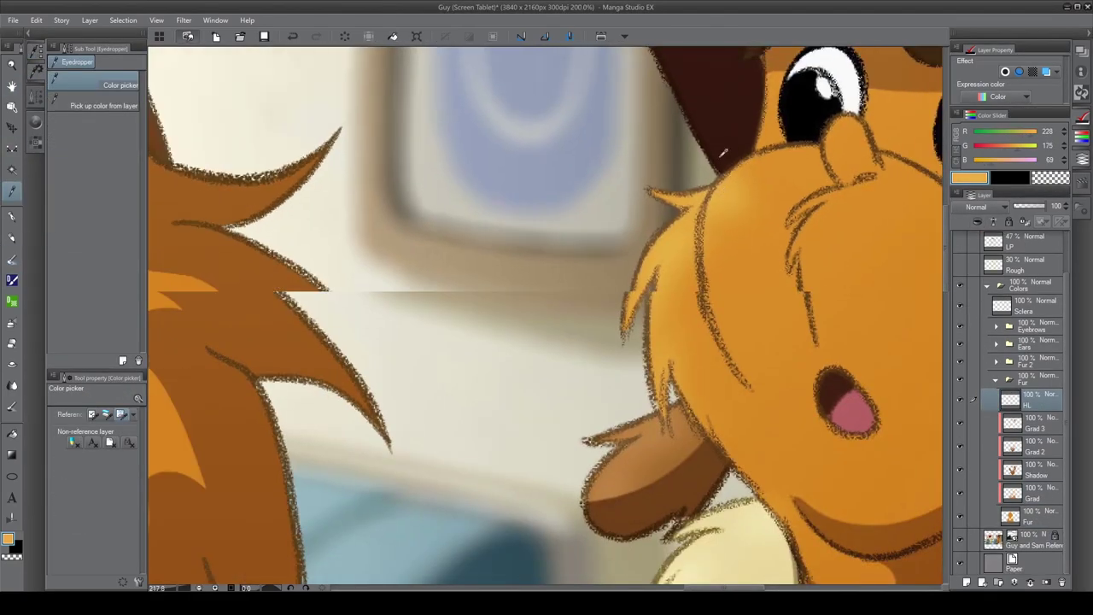
left_click_drag(1024, 399, 1025, 495)
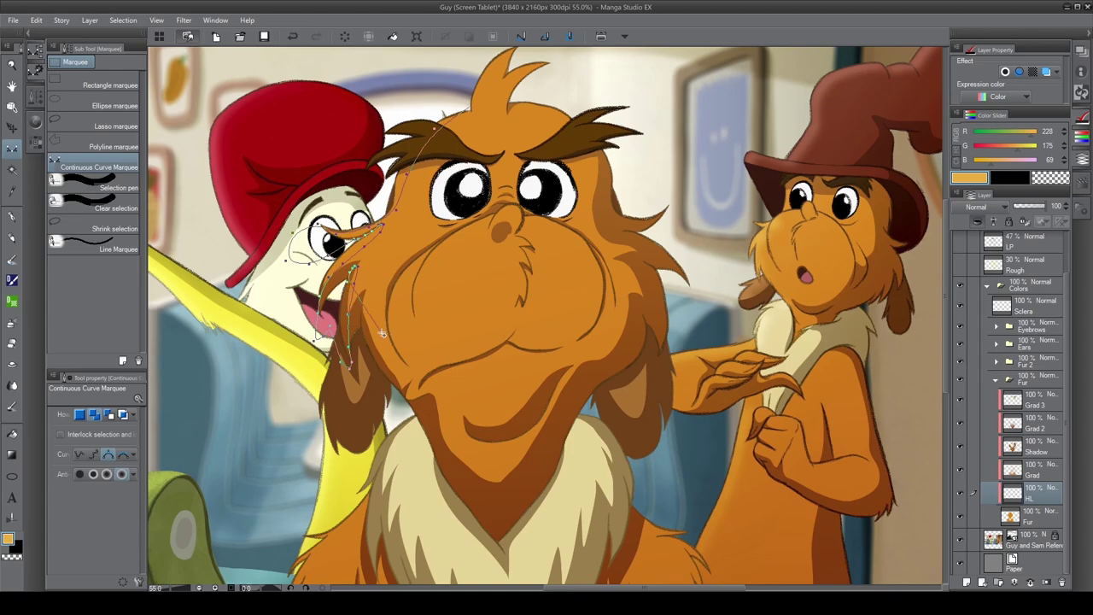
Step: Highlight the outer fur edges along one side of the head, hair tuft and shoulder on the HL layer using curve and lasso selections
left_click_drag(347, 335, 346, 455)
double_click(524, 194)
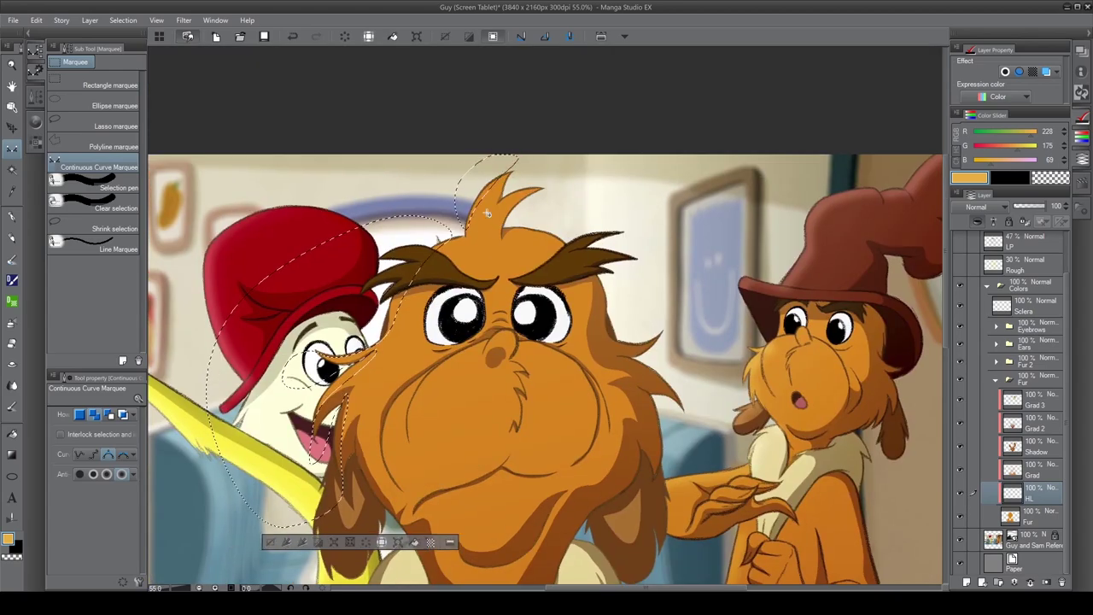
scroll(503, 190, "down", 3)
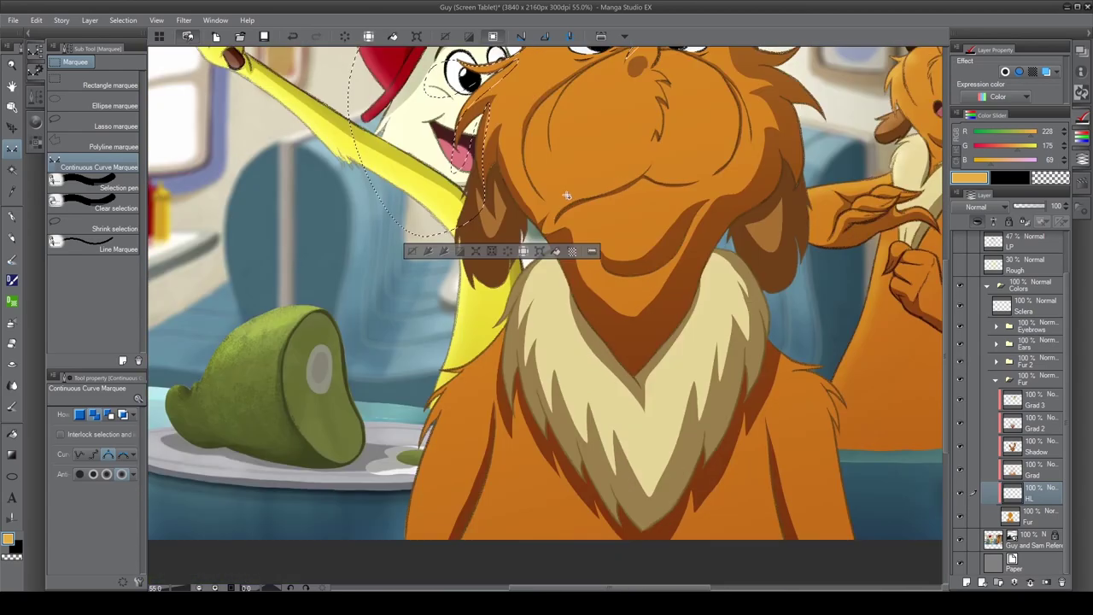
scroll(543, 224, "down", 2)
left_click(106, 125)
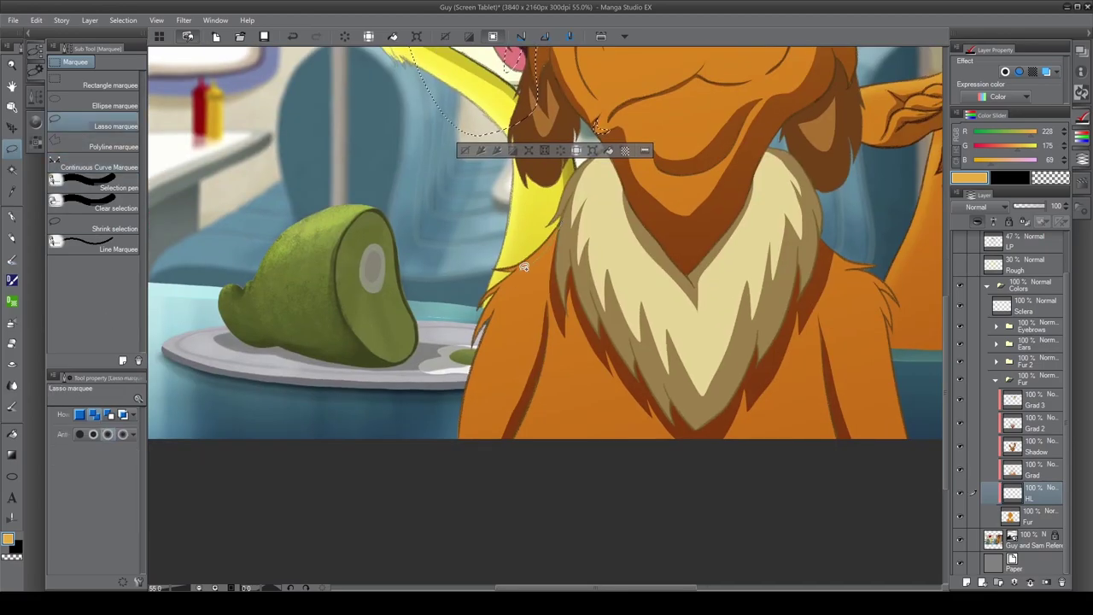
key("ctrl+0")
key("ctrl+d")
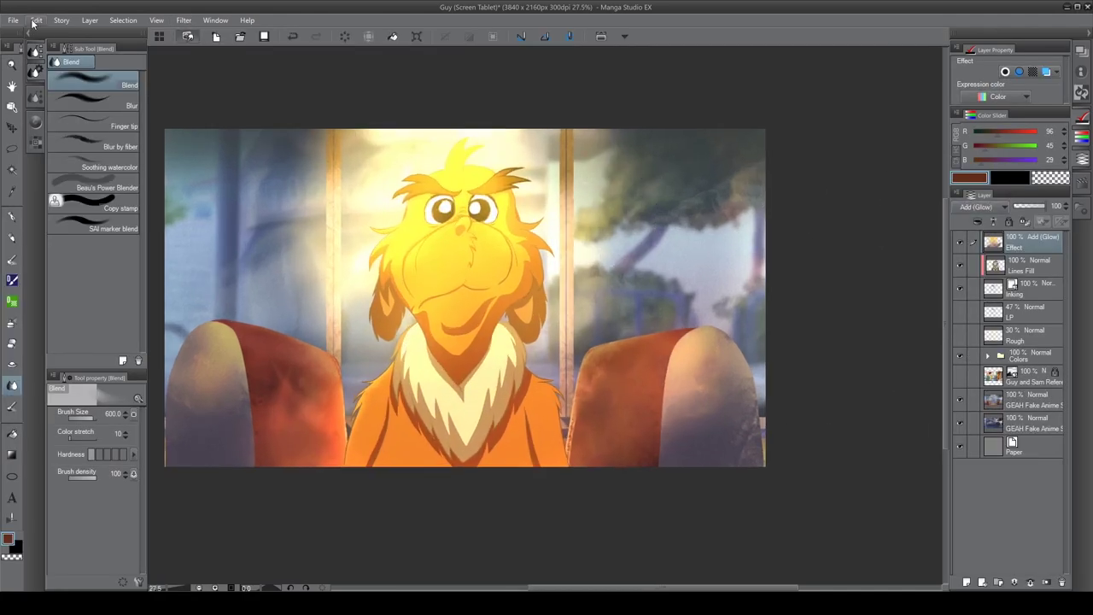
Step: Lower the Effect glow layer's opacity to 35% and view the whole illustration with the palettes hidden
left_click_drag(1019, 207, 1027, 208)
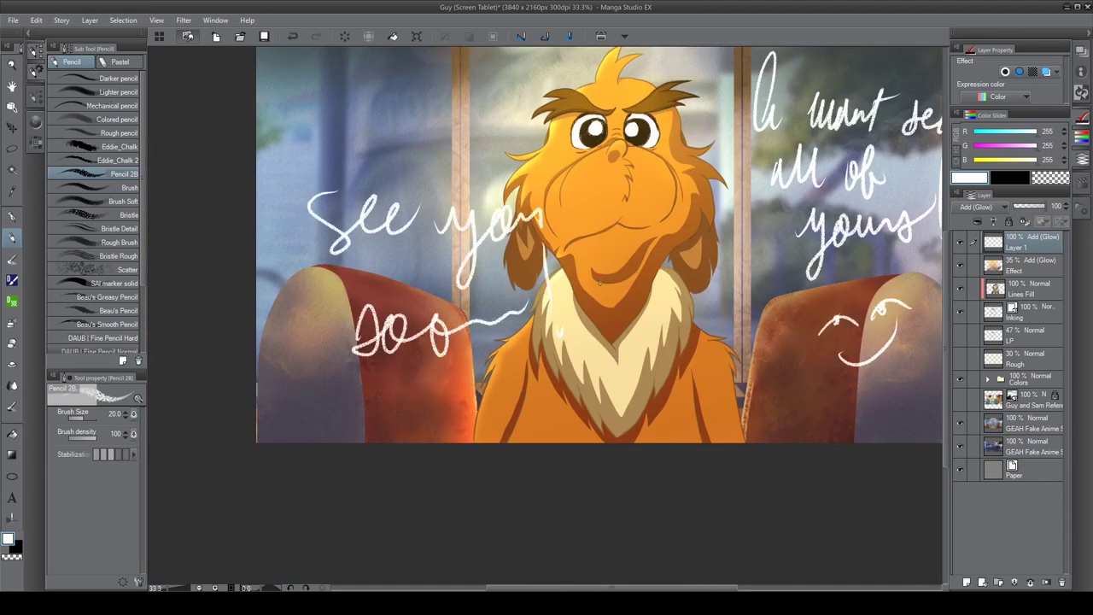
key("ctrl+0")
key("Tab")
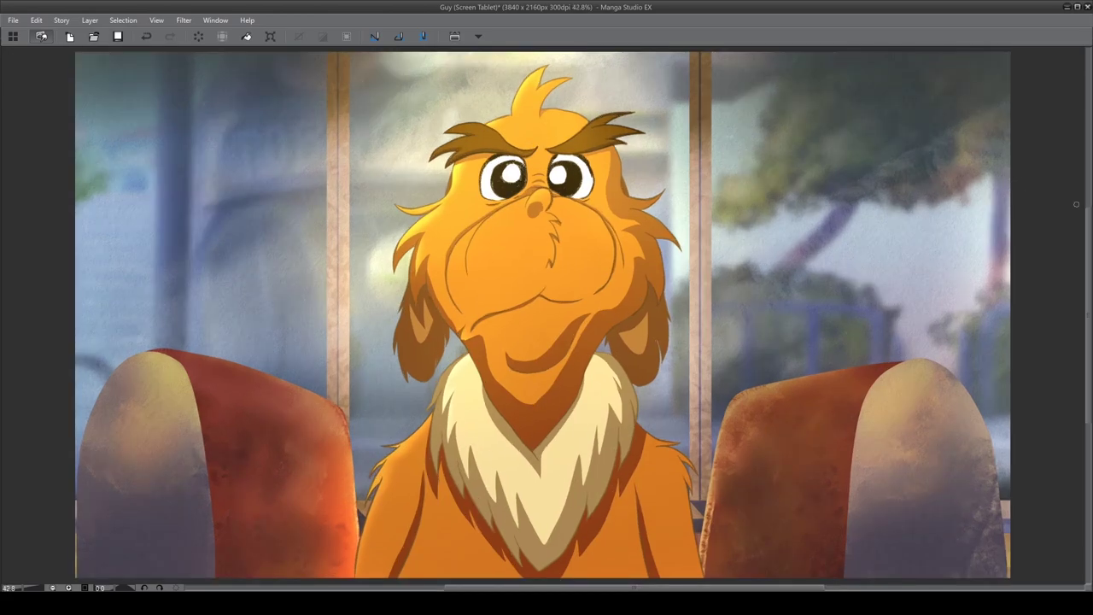